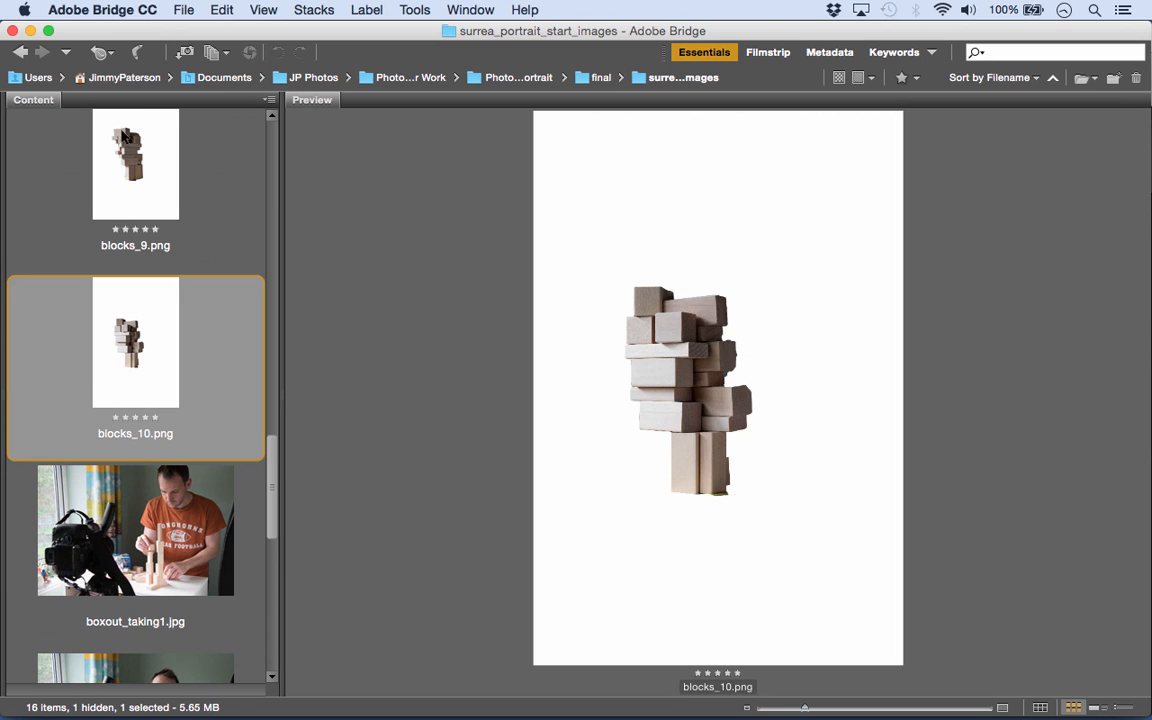
- Preview the block stack images, the two boxout_taking photos and surreal_head_after.jpg in the start images folder
{"action": "left_click_drag", "start_coordinate": [268, 472], "coordinate": [270, 404]}
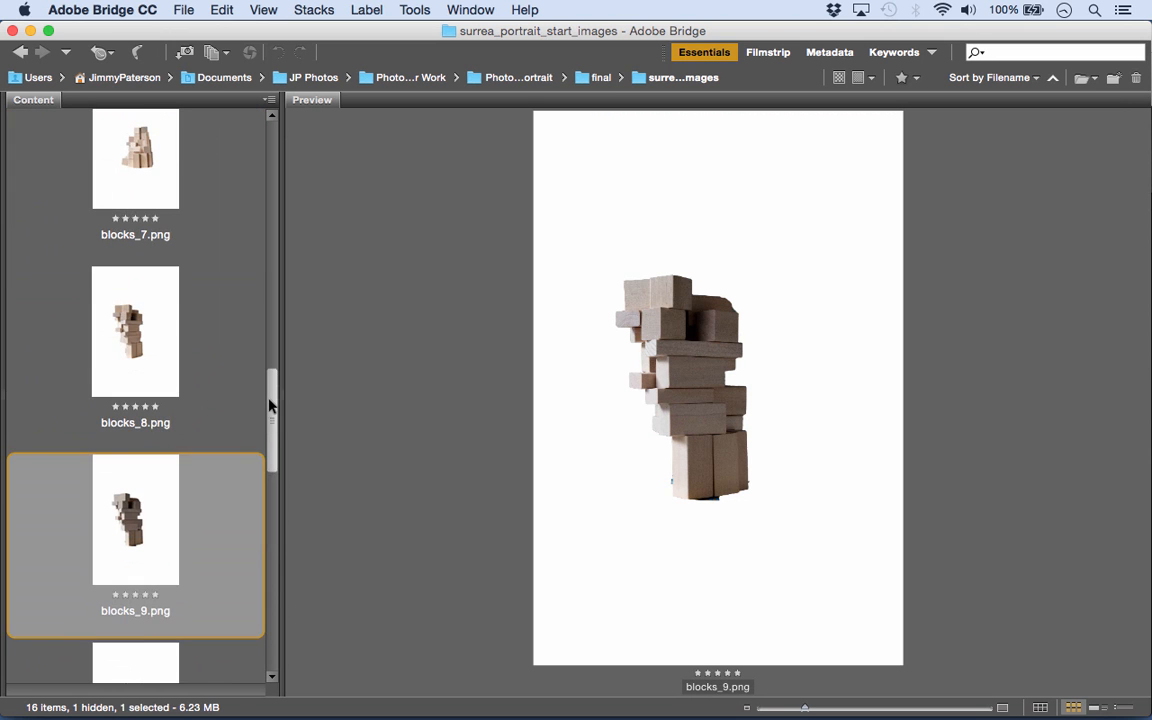
{"action": "left_click", "coordinate": [96, 293]}
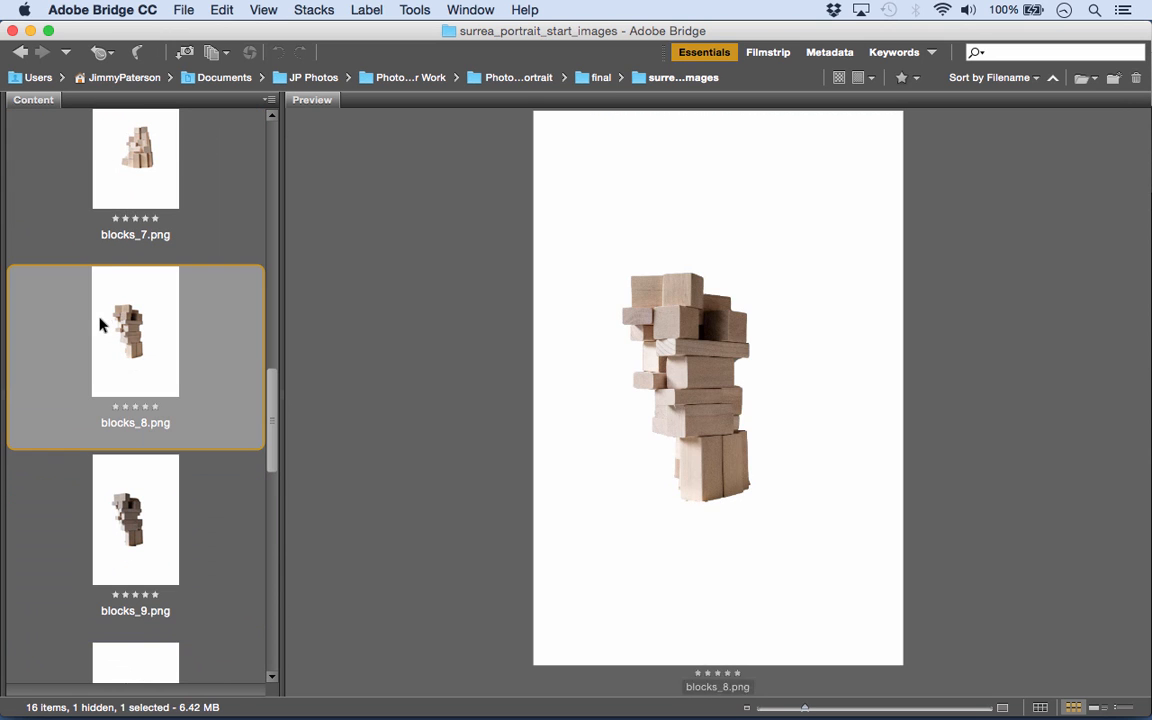
{"action": "left_click", "coordinate": [123, 181]}
{"action": "left_click_drag", "start_coordinate": [270, 380], "coordinate": [270, 381]}
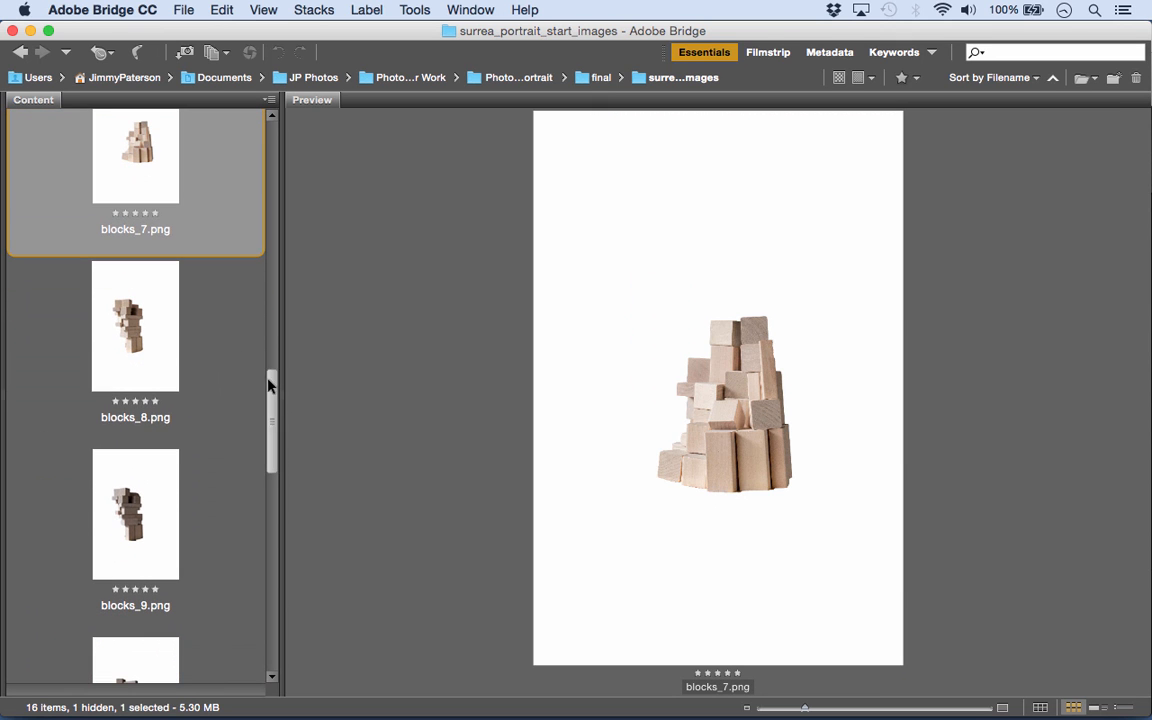
{"action": "left_click", "coordinate": [146, 345]}
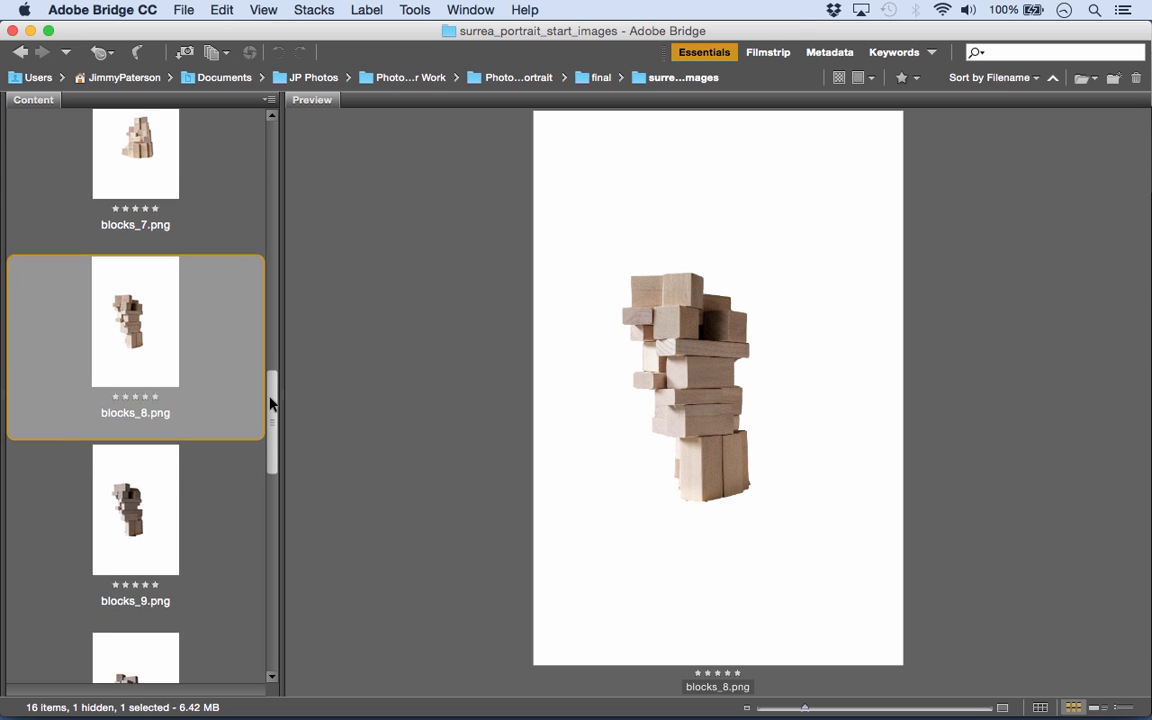
{"action": "scroll", "coordinate": [270, 404], "scroll_direction": "down", "scroll_amount": 1}
{"action": "left_click_drag", "start_coordinate": [270, 404], "coordinate": [281, 512]}
{"action": "left_click", "coordinate": [132, 429]}
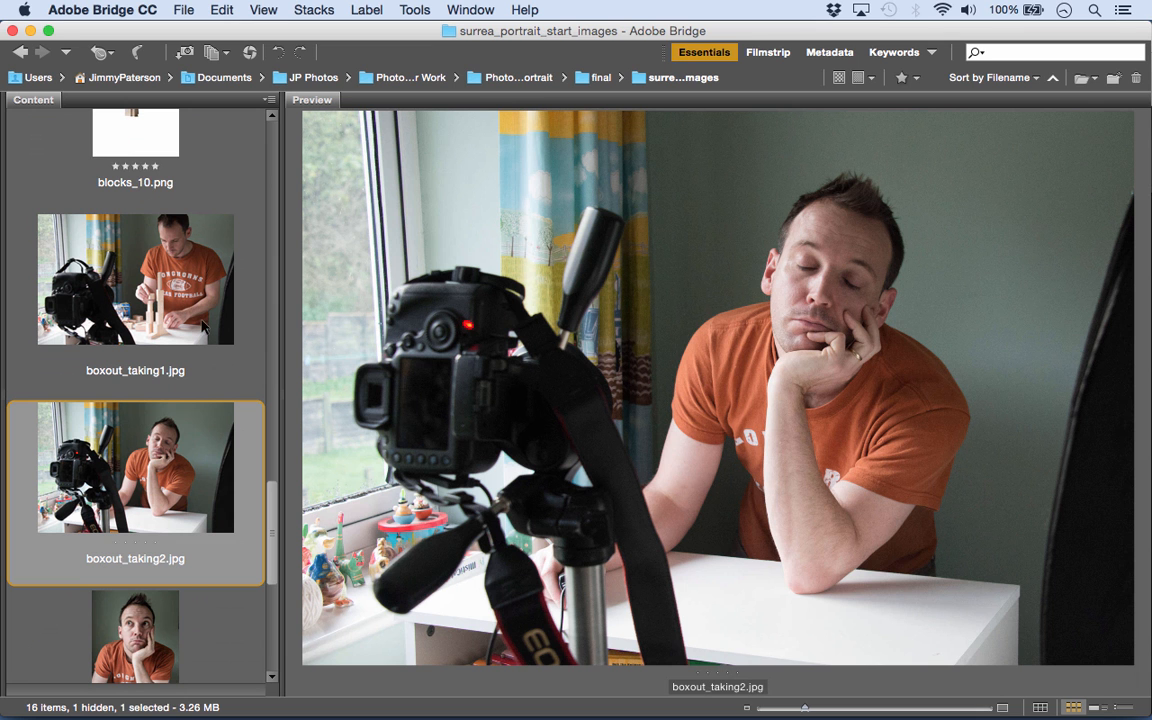
{"action": "left_click", "coordinate": [147, 257]}
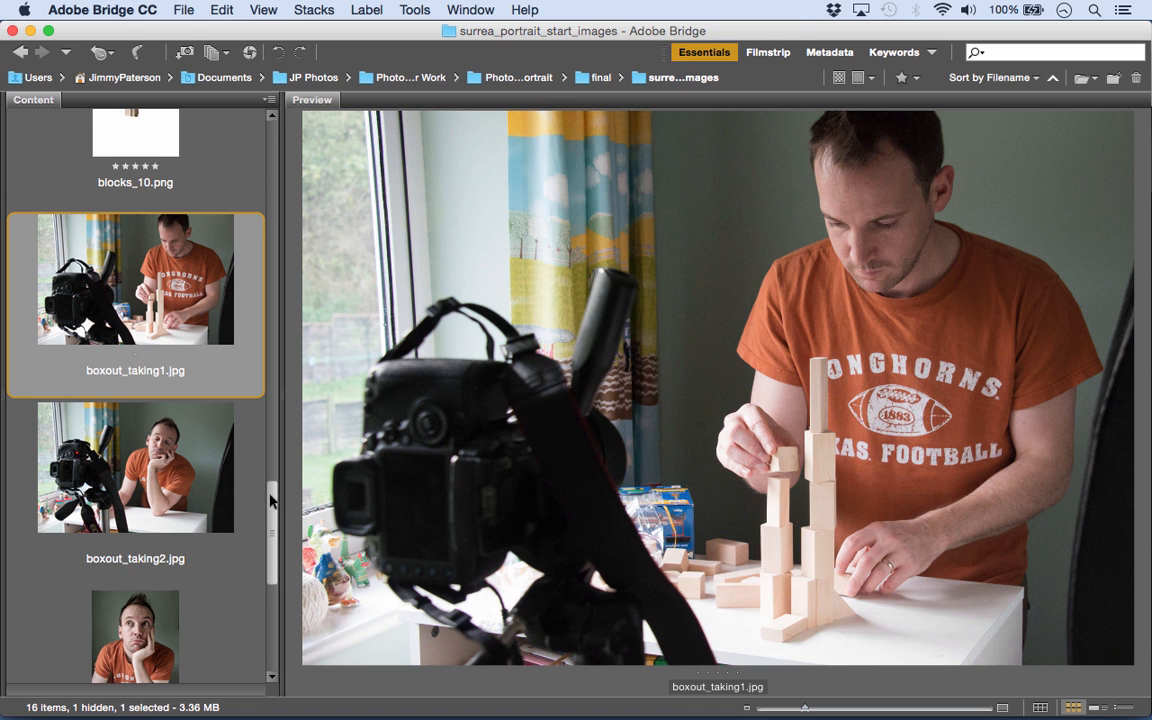
{"action": "left_click_drag", "start_coordinate": [272, 503], "coordinate": [272, 570]}
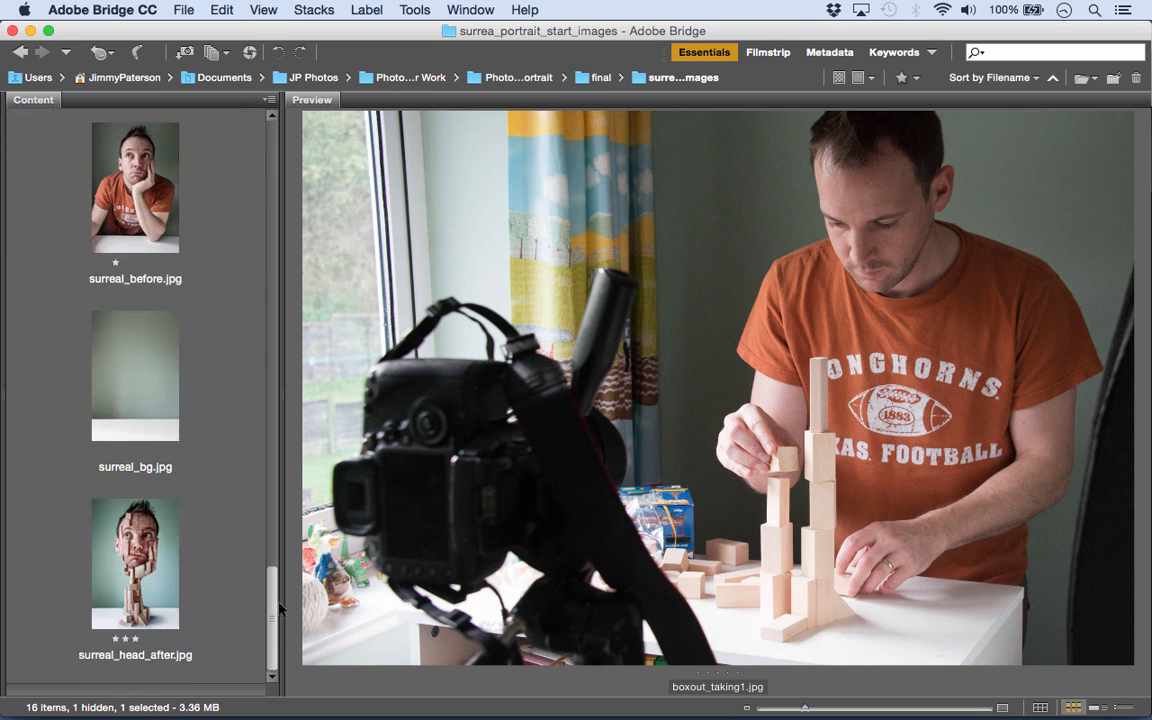
{"action": "left_click", "coordinate": [137, 556]}
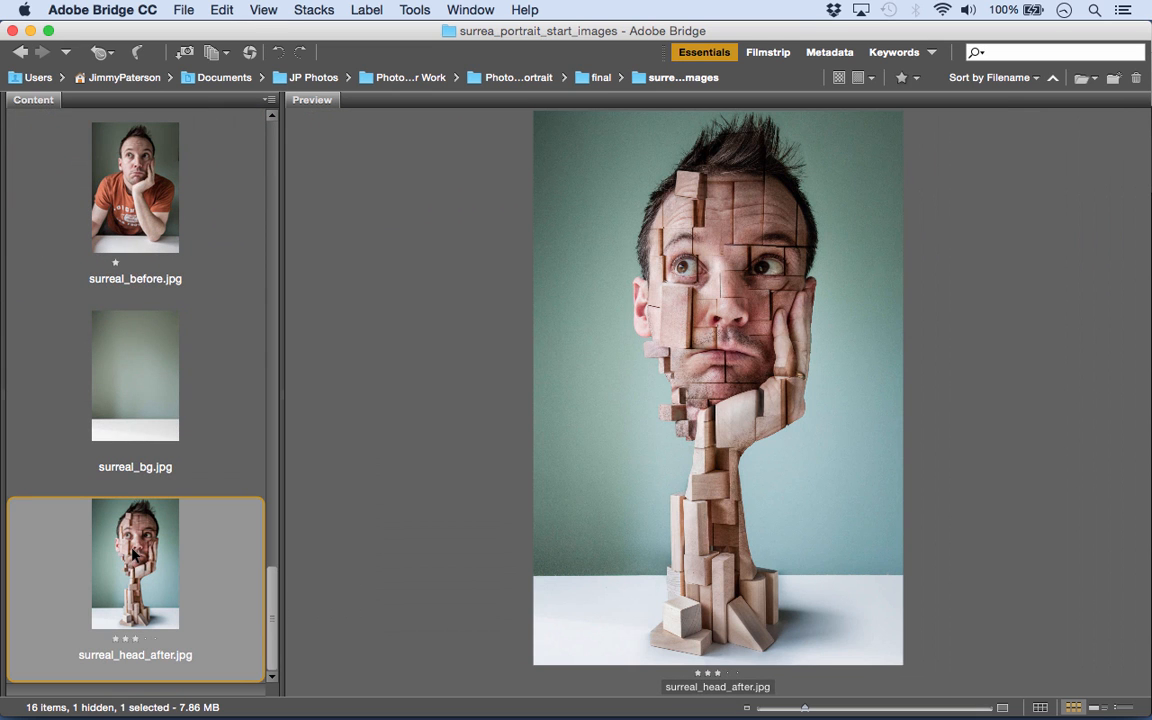
- Open surreal_before.jpg and surreal_bg.jpg together in Photoshop and bring surreal_before.jpg to the front
{"action": "left_click", "coordinate": [115, 197]}
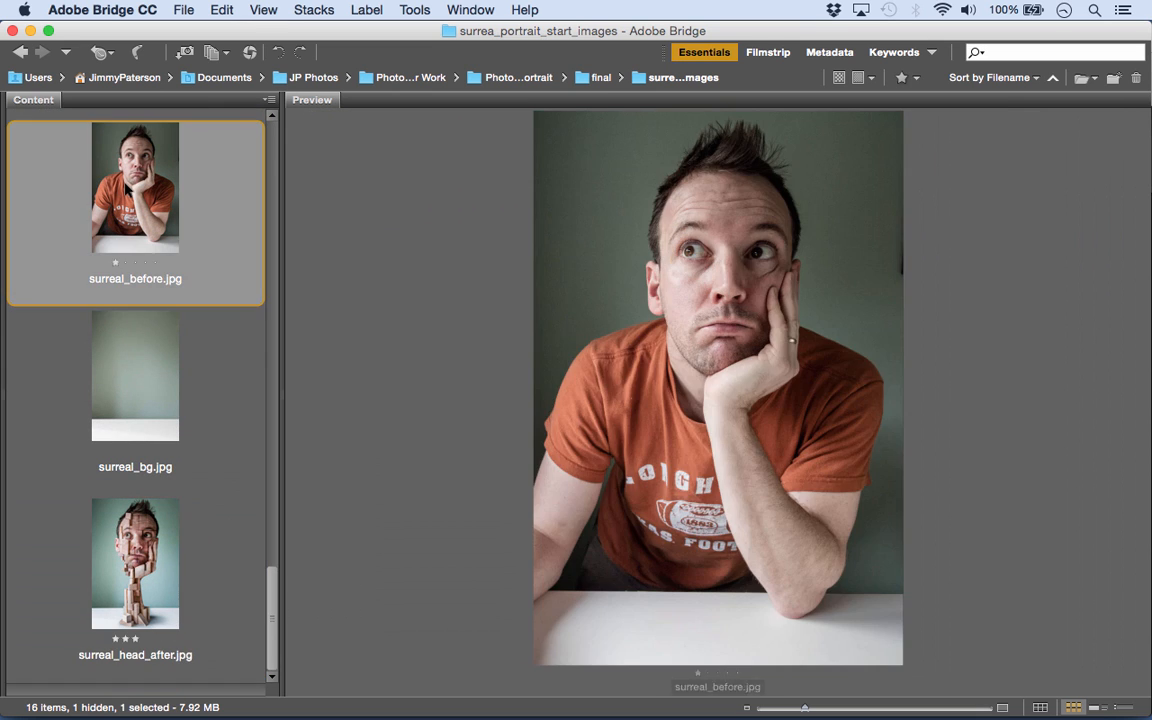
{"action": "left_click", "coordinate": [125, 378], "text": "super"}
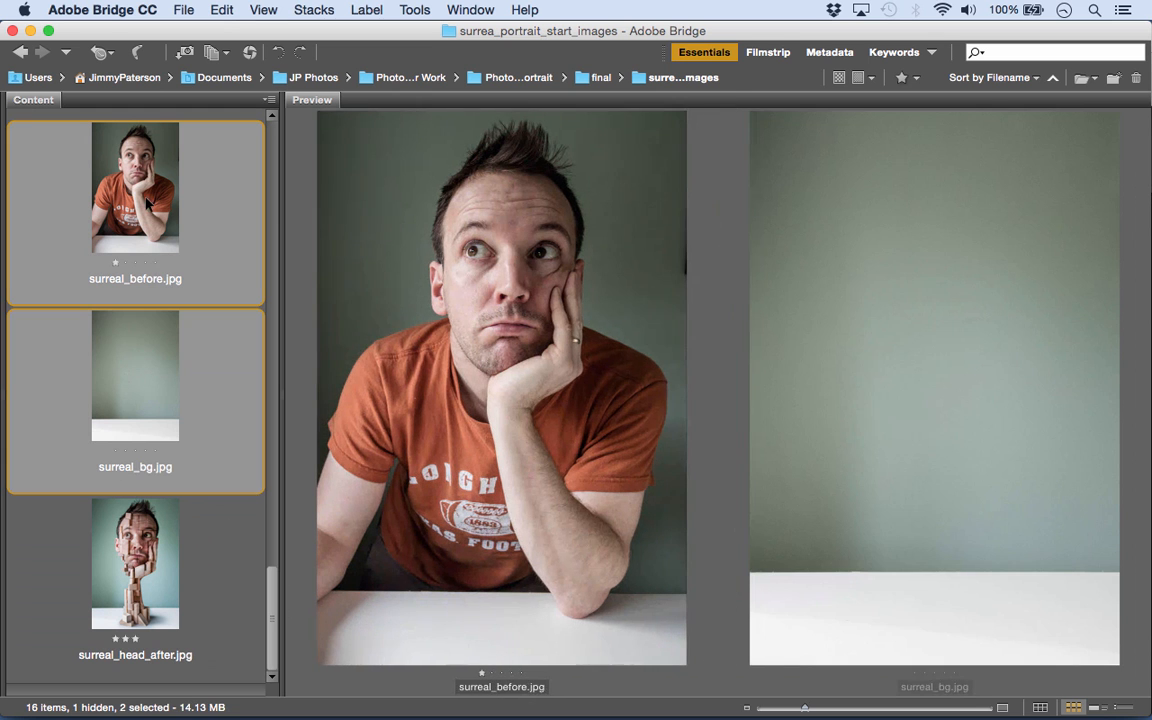
{"action": "left_click_drag", "start_coordinate": [142, 172], "coordinate": [355, 697]}
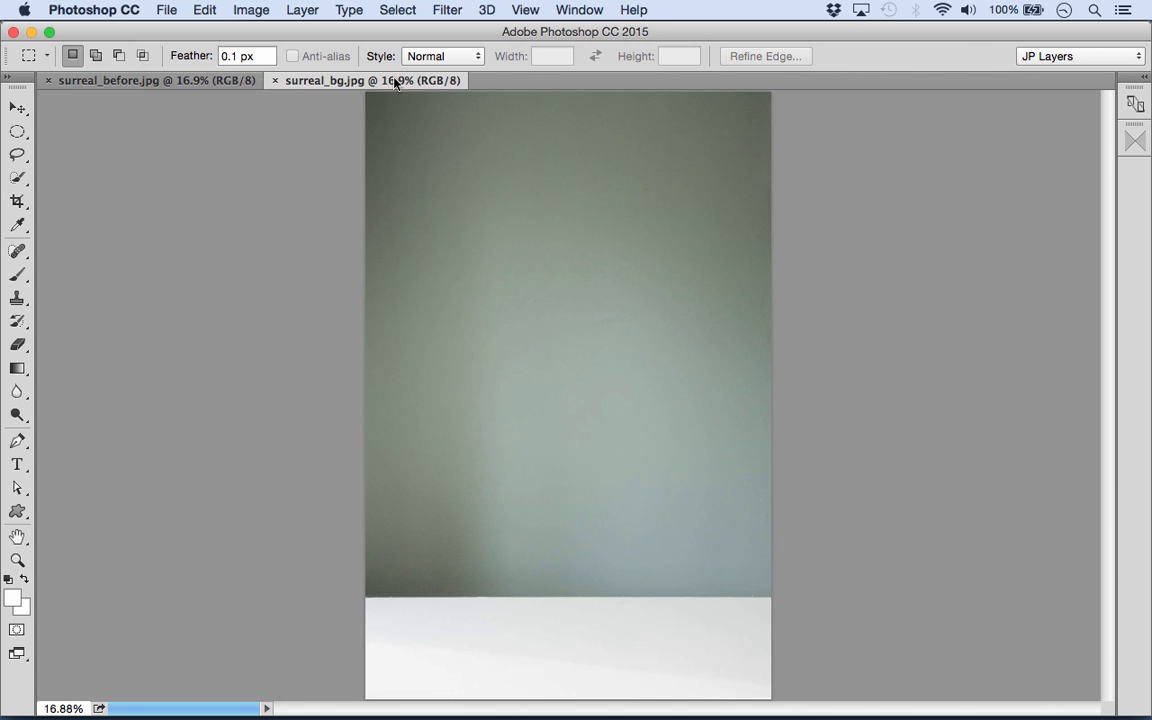
{"action": "left_click", "coordinate": [120, 80]}
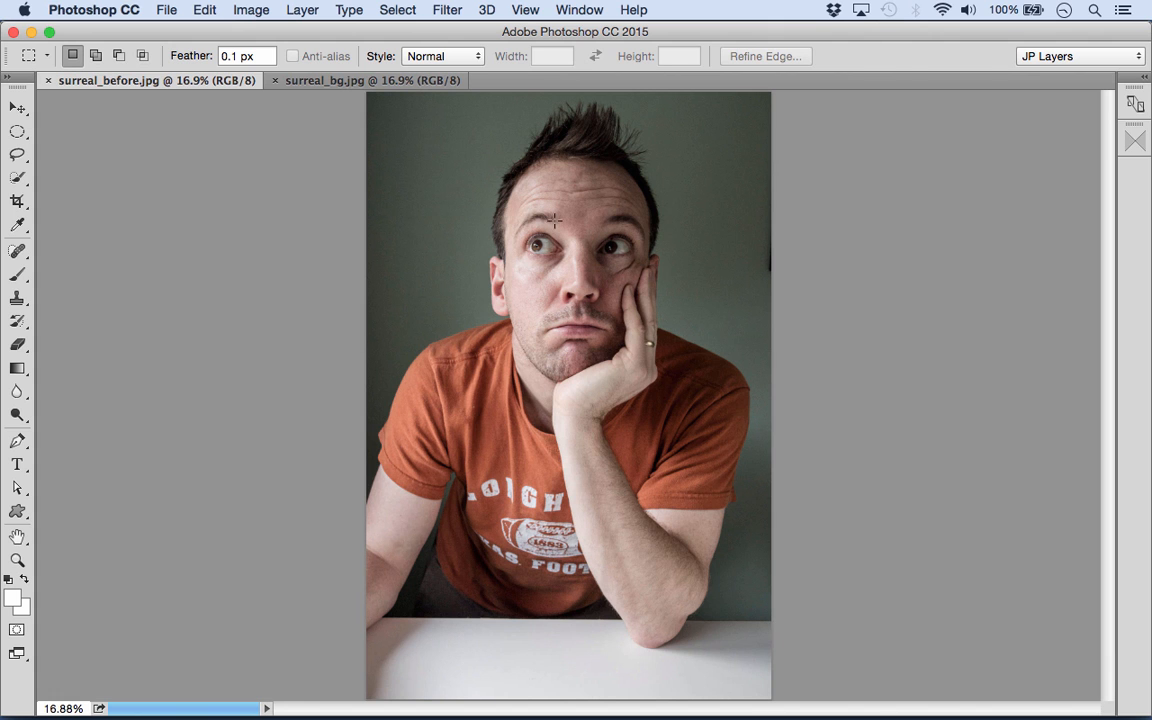
- Quick-select the man's head, hand and forearm with a size 100 brush, leaving out the neck and upper arm
{"action": "left_click_drag", "start_coordinate": [17, 178], "coordinate": [77, 179]}
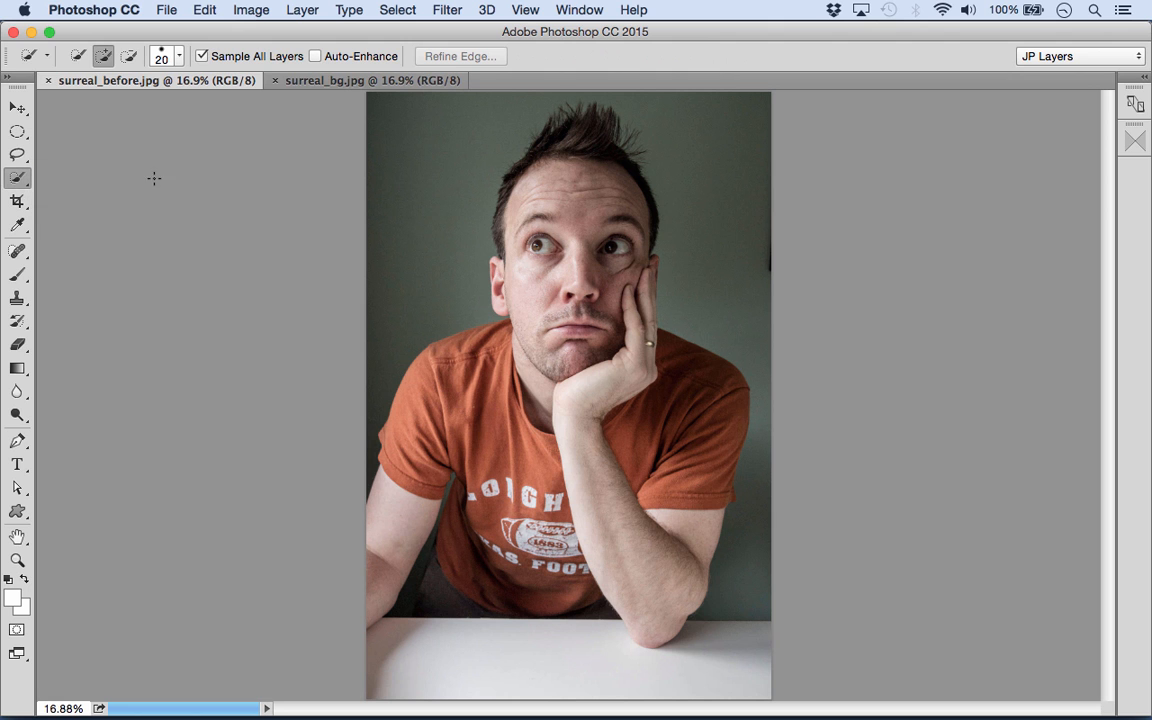
{"action": "key", "text": "bracketright"}
{"action": "key", "text": "bracketright"}
{"action": "key", "text": "bracketright"}
{"action": "key", "text": "bracketright"}
{"action": "key", "text": "bracketright"}
{"action": "key", "text": "bracketright"}
{"action": "key", "text": "bracketright"}
{"action": "key", "text": "bracketright"}
{"action": "mouse_move", "coordinate": [572, 141]}
{"action": "left_mouse_down"}
{"action": "mouse_move", "coordinate": [515, 195]}
{"action": "mouse_move", "coordinate": [505, 265]}
{"action": "mouse_move", "coordinate": [545, 350]}
{"action": "mouse_move", "coordinate": [625, 327]}
{"action": "mouse_move", "coordinate": [589, 126]}
{"action": "mouse_move", "coordinate": [560, 147]}
{"action": "left_mouse_up"}
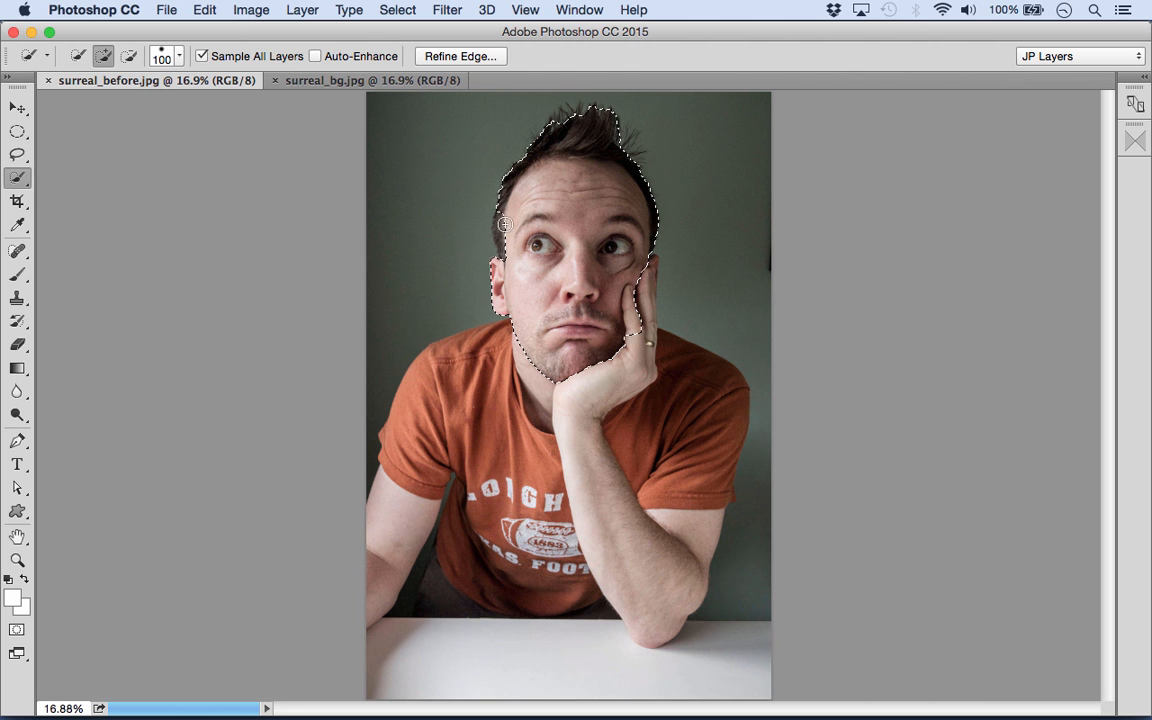
{"action": "mouse_move", "coordinate": [511, 336]}
{"action": "left_mouse_down"}
{"action": "mouse_move", "coordinate": [571, 380]}
{"action": "mouse_move", "coordinate": [571, 424]}
{"action": "mouse_move", "coordinate": [617, 566]}
{"action": "mouse_move", "coordinate": [617, 496]}
{"action": "mouse_move", "coordinate": [650, 525]}
{"action": "left_mouse_up"}
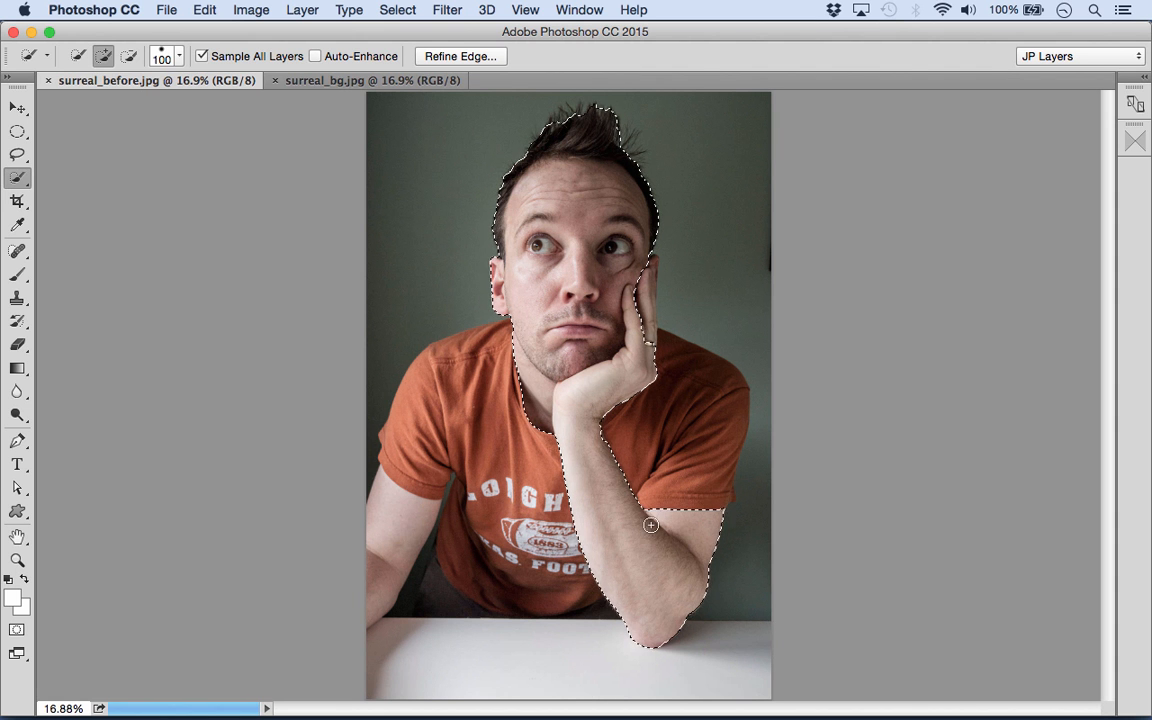
{"action": "key", "text": "alt"}
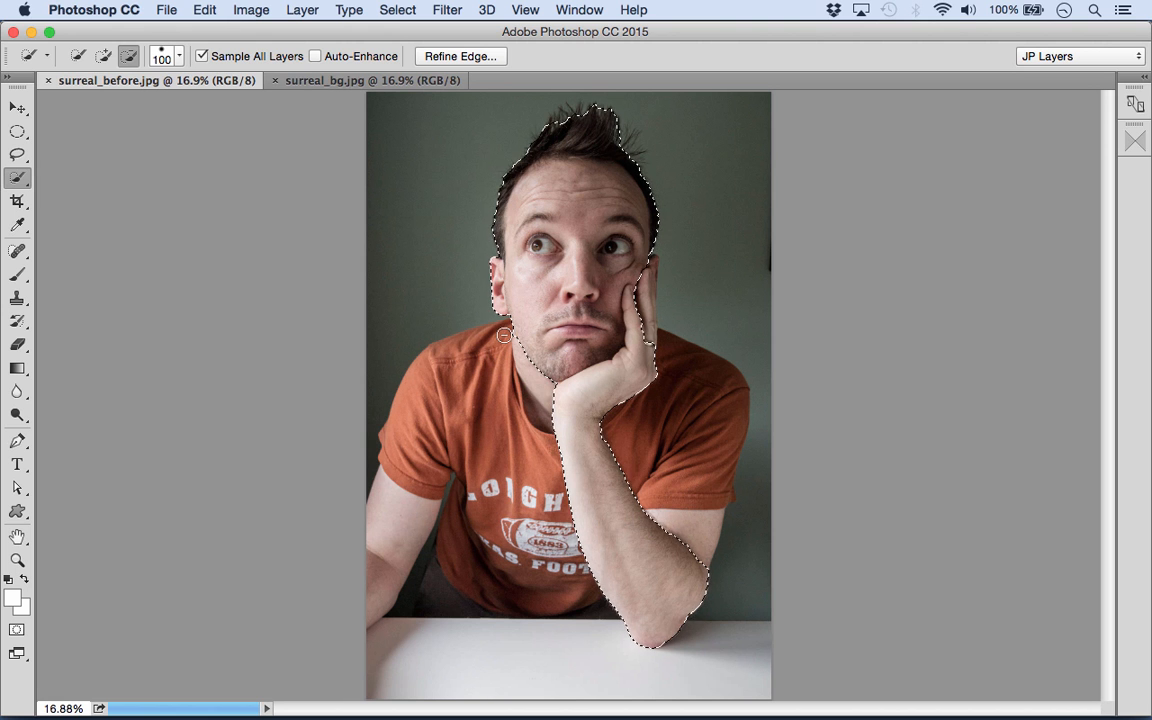
{"action": "key", "text": "alt"}
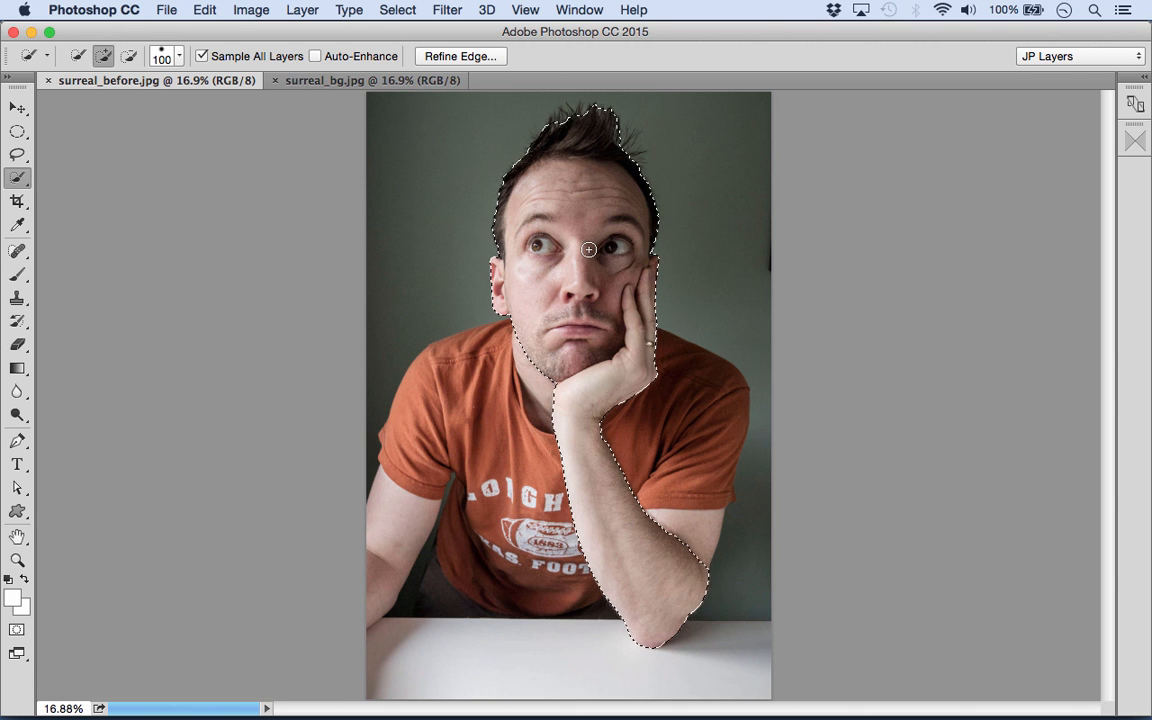
- Refine the selection's edge with a radius of 3.9 px and brush over the hair outline to pick up fine strands
{"action": "left_click", "coordinate": [425, 55]}
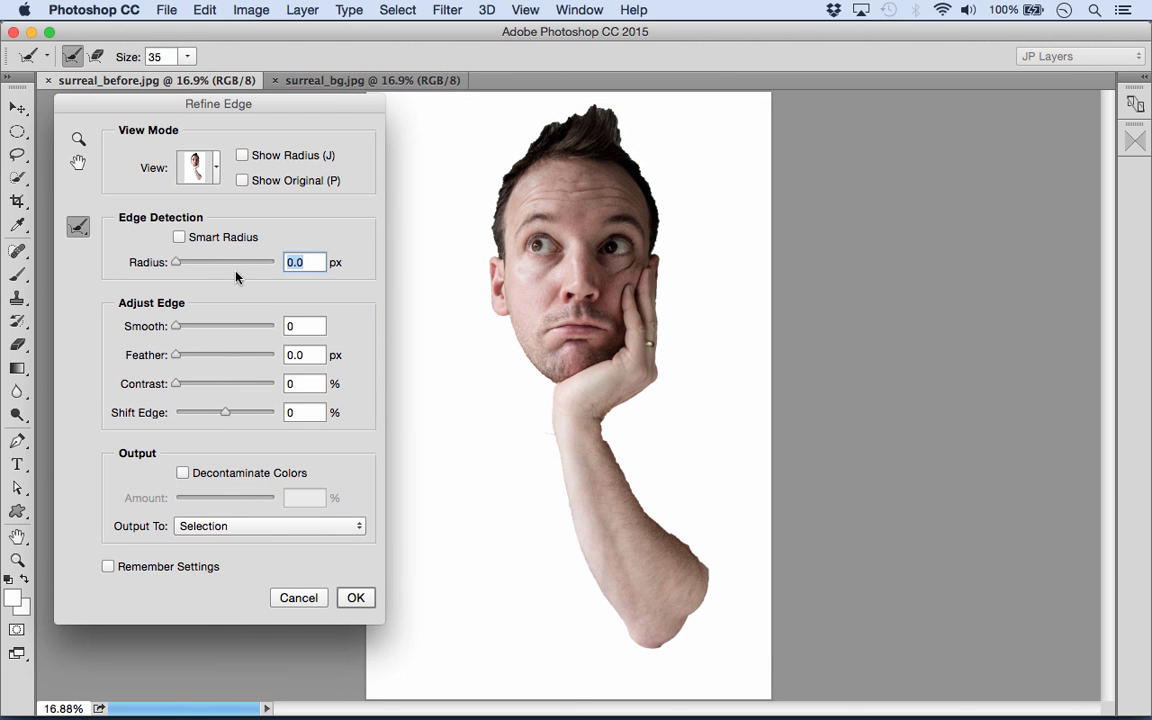
{"action": "left_click_drag", "start_coordinate": [177, 262], "coordinate": [196, 262]}
{"action": "key", "text": "bracketright"}
{"action": "key", "text": "bracketright"}
{"action": "key", "text": "bracketright"}
{"action": "key", "text": "bracketright"}
{"action": "key", "text": "bracketright"}
{"action": "key", "text": "bracketright"}
{"action": "mouse_move", "coordinate": [658, 240]}
{"action": "left_mouse_down"}
{"action": "mouse_move", "coordinate": [622, 112]}
{"action": "mouse_move", "coordinate": [630, 139]}
{"action": "mouse_move", "coordinate": [588, 148]}
{"action": "mouse_move", "coordinate": [572, 130]}
{"action": "mouse_move", "coordinate": [610, 115]}
{"action": "mouse_move", "coordinate": [600, 108]}
{"action": "mouse_move", "coordinate": [515, 143]}
{"action": "mouse_move", "coordinate": [496, 235]}
{"action": "left_mouse_up"}
{"action": "key", "text": "bracketright"}
{"action": "key", "text": "bracketright"}
{"action": "key", "text": "bracketright"}
{"action": "key", "text": "bracketleft"}
{"action": "key", "text": "bracketleft"}
{"action": "key", "text": "bracketleft"}
- Output the refined head and arm selection to a new layer
{"action": "left_click", "coordinate": [248, 526]}
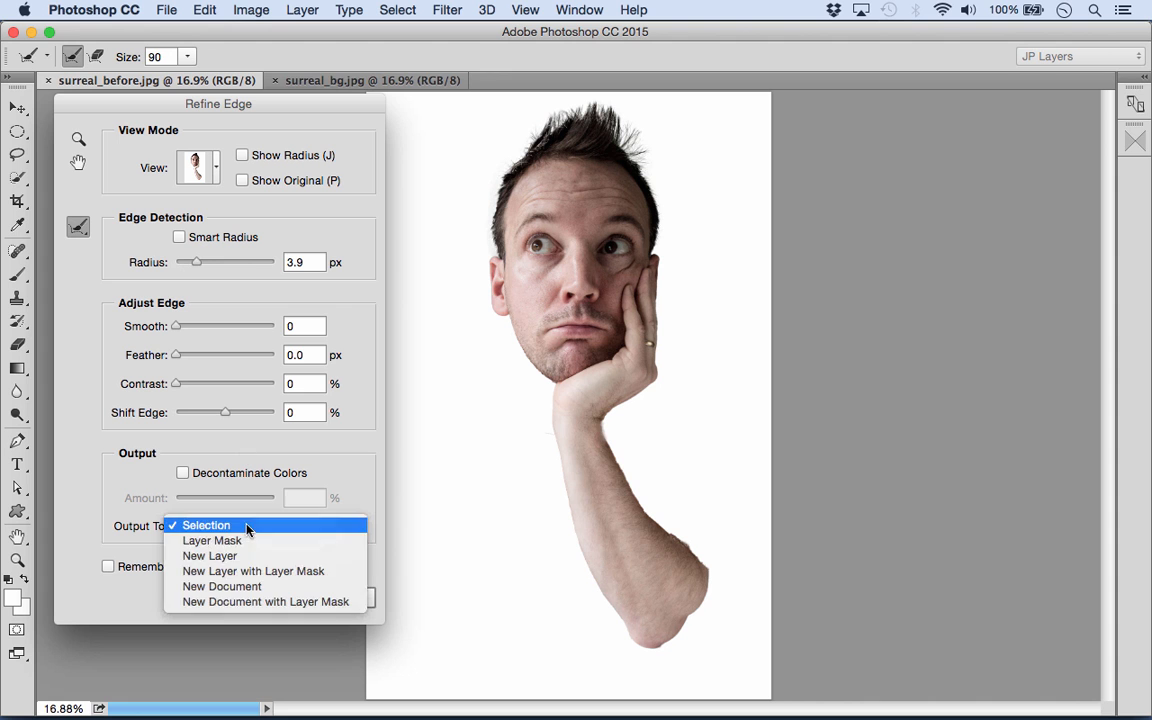
{"action": "left_click", "coordinate": [212, 556]}
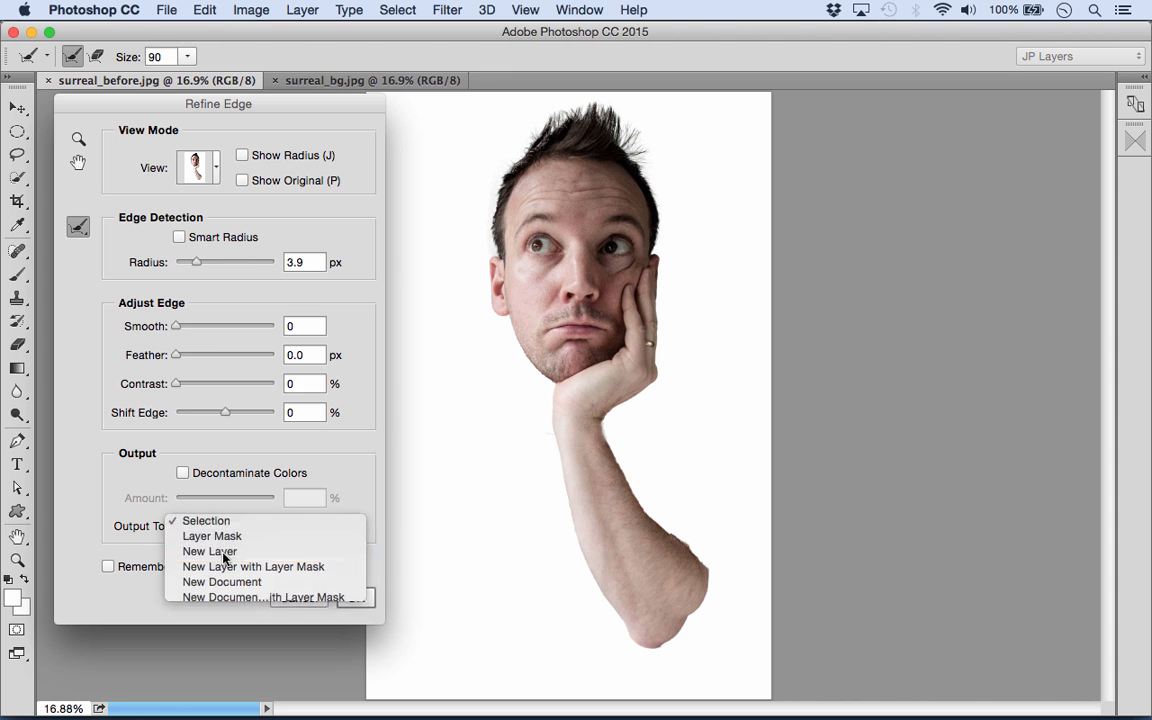
{"action": "left_click", "coordinate": [355, 597]}
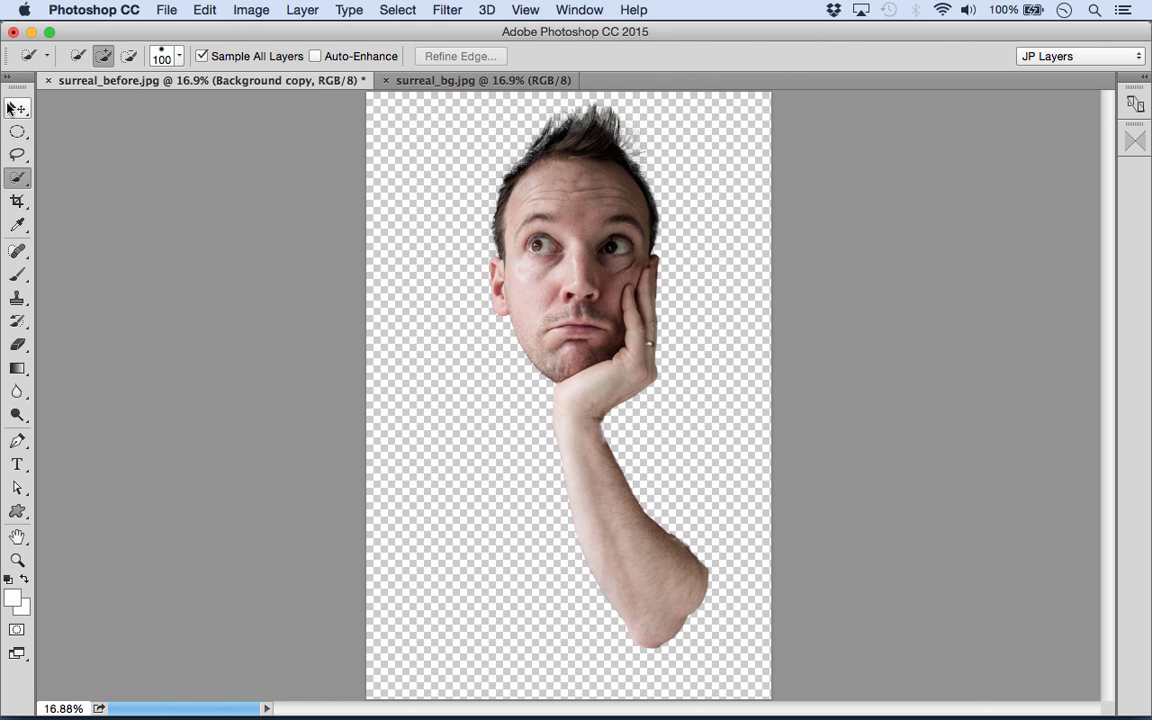
- Move the head and arm cut-out into surreal_bg.jpg and place it near the middle of the backdrop
{"action": "left_click", "coordinate": [17, 107]}
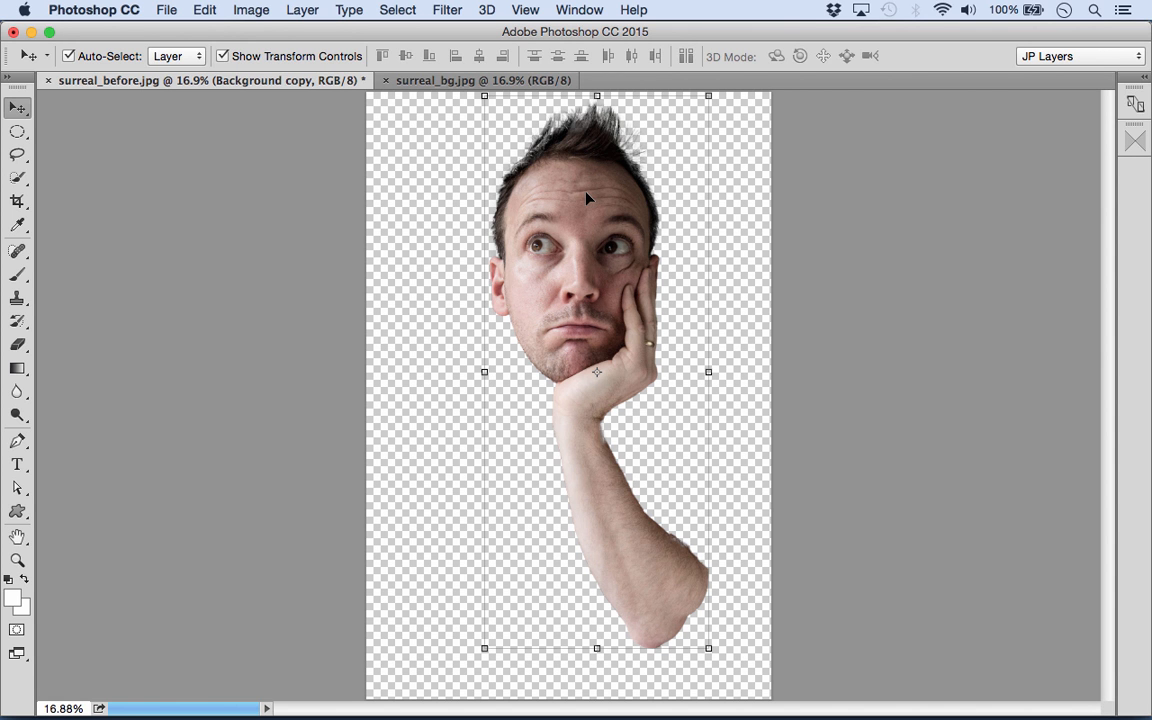
{"action": "left_click_drag", "start_coordinate": [575, 196], "coordinate": [480, 84]}
{"action": "left_click_drag", "start_coordinate": [553, 314], "coordinate": [543, 279]}
- Enlarge the head and arm cut-out and reposition it so the hair sits just below the image's upper edge
{"action": "left_click", "coordinate": [683, 166]}
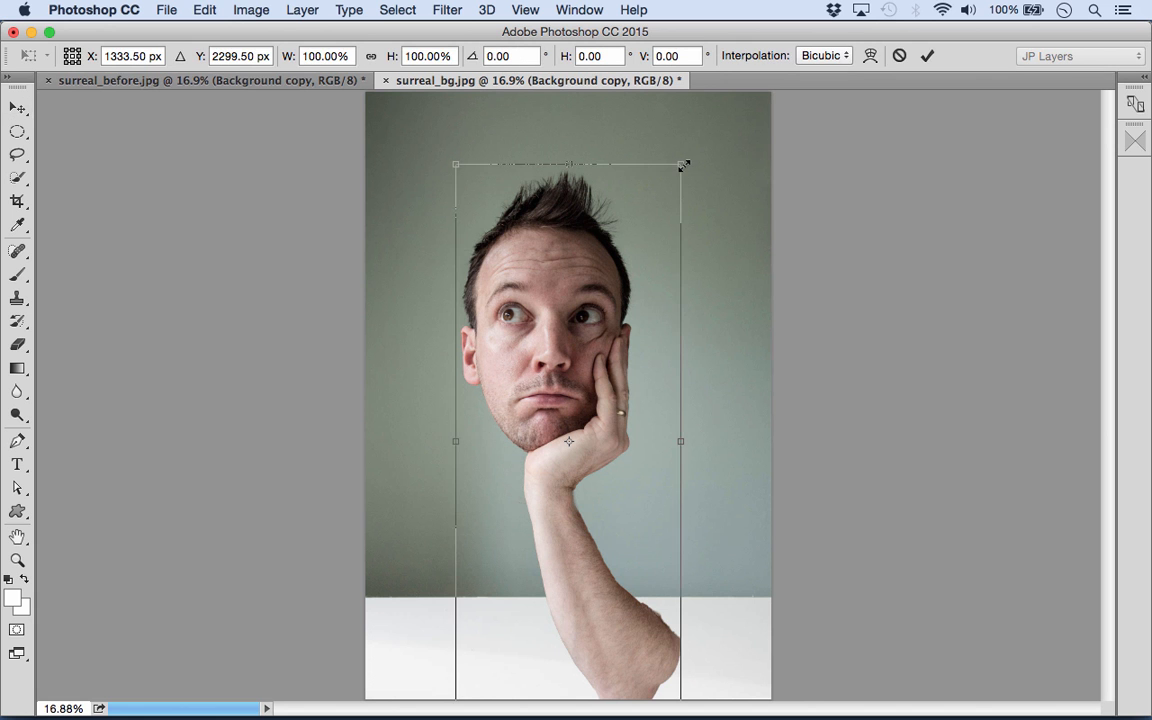
{"action": "left_click_drag", "start_coordinate": [685, 166], "coordinate": [805, 144]}
{"action": "left_click_drag", "start_coordinate": [533, 250], "coordinate": [546, 240]}
{"action": "key", "text": "Return"}
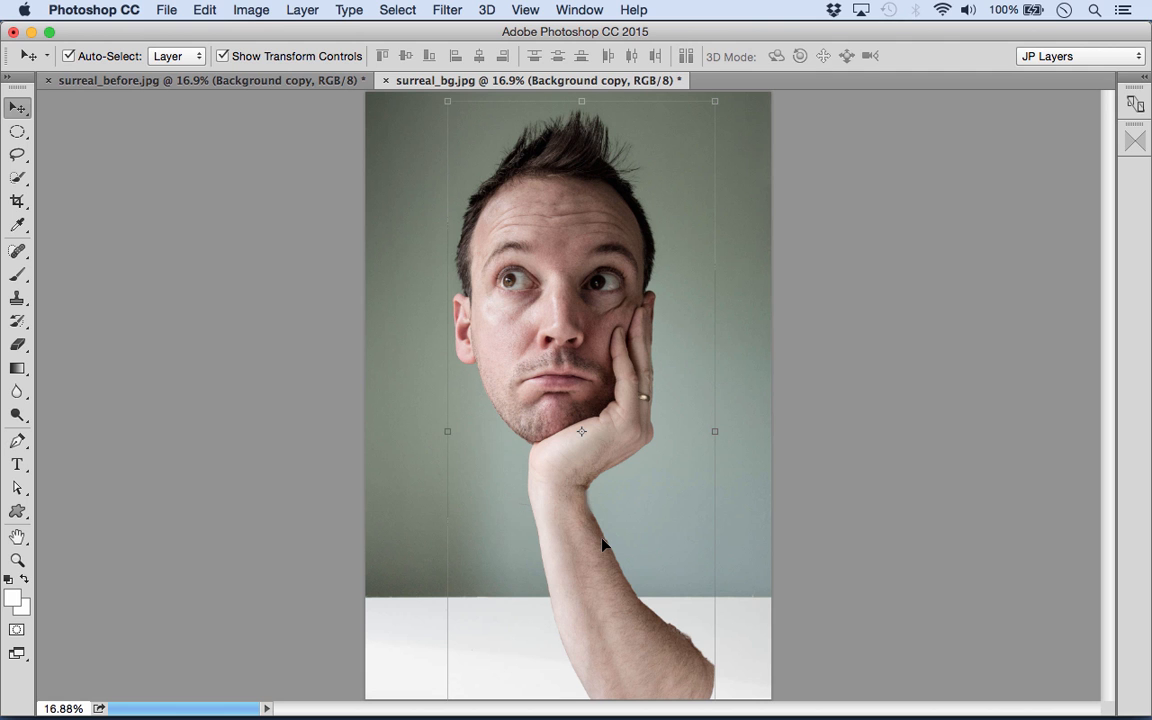
- Puppet Warp the cut-out with pins on the hair, wrist and elbow, pulling the elbow left until the forearm is upright
{"action": "left_click", "coordinate": [205, 10]}
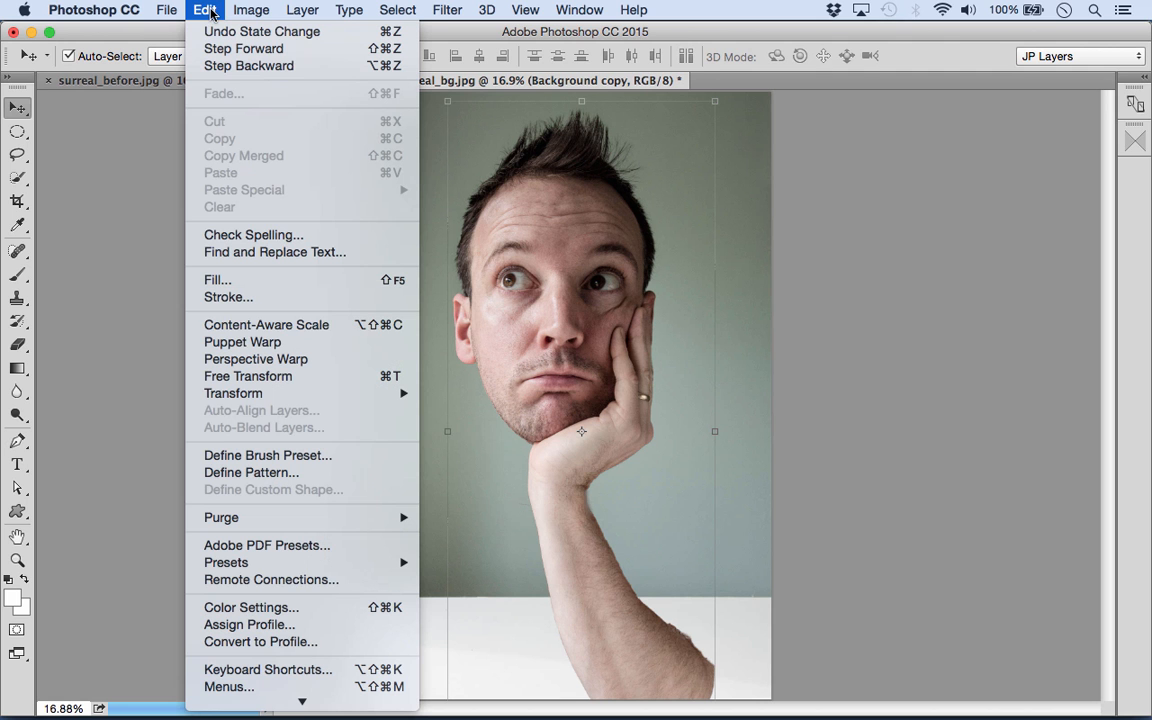
{"action": "left_click", "coordinate": [229, 352]}
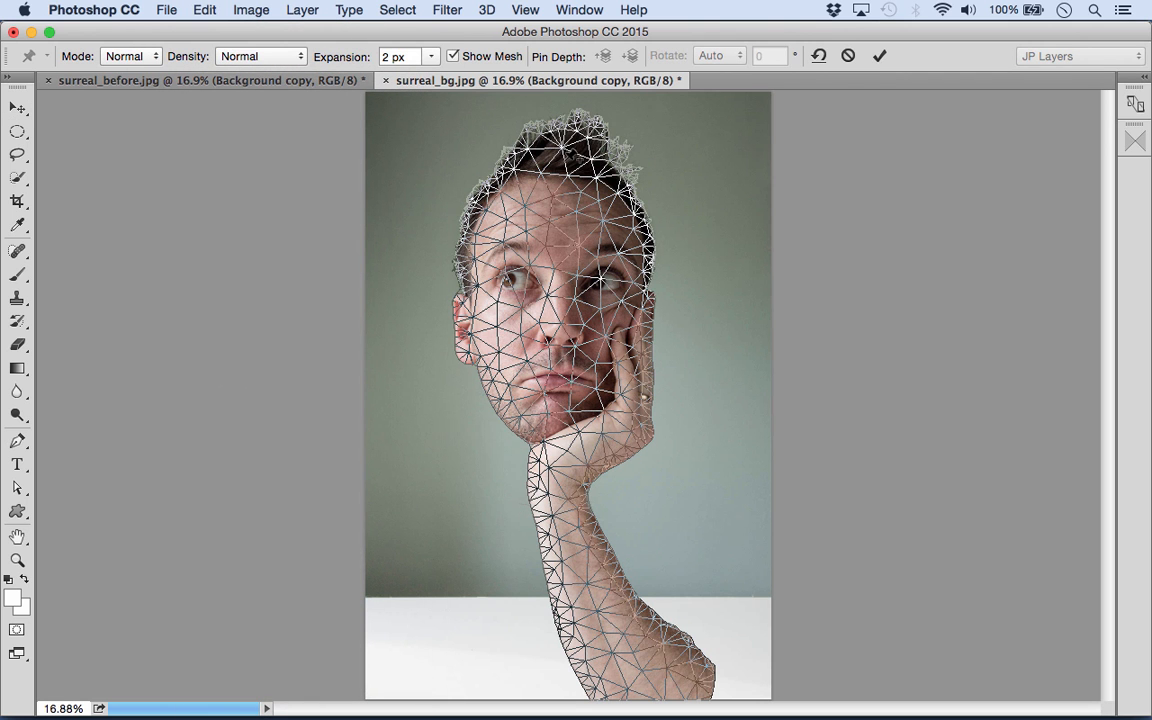
{"action": "left_click", "coordinate": [559, 150]}
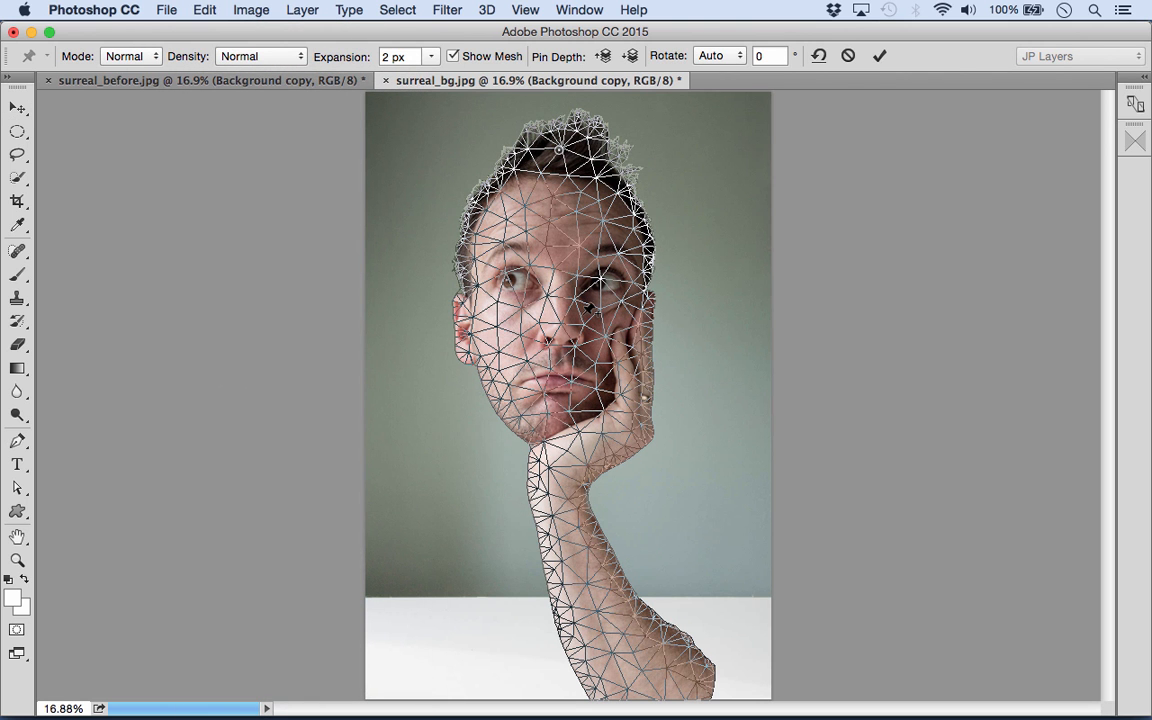
{"action": "left_click", "coordinate": [565, 475]}
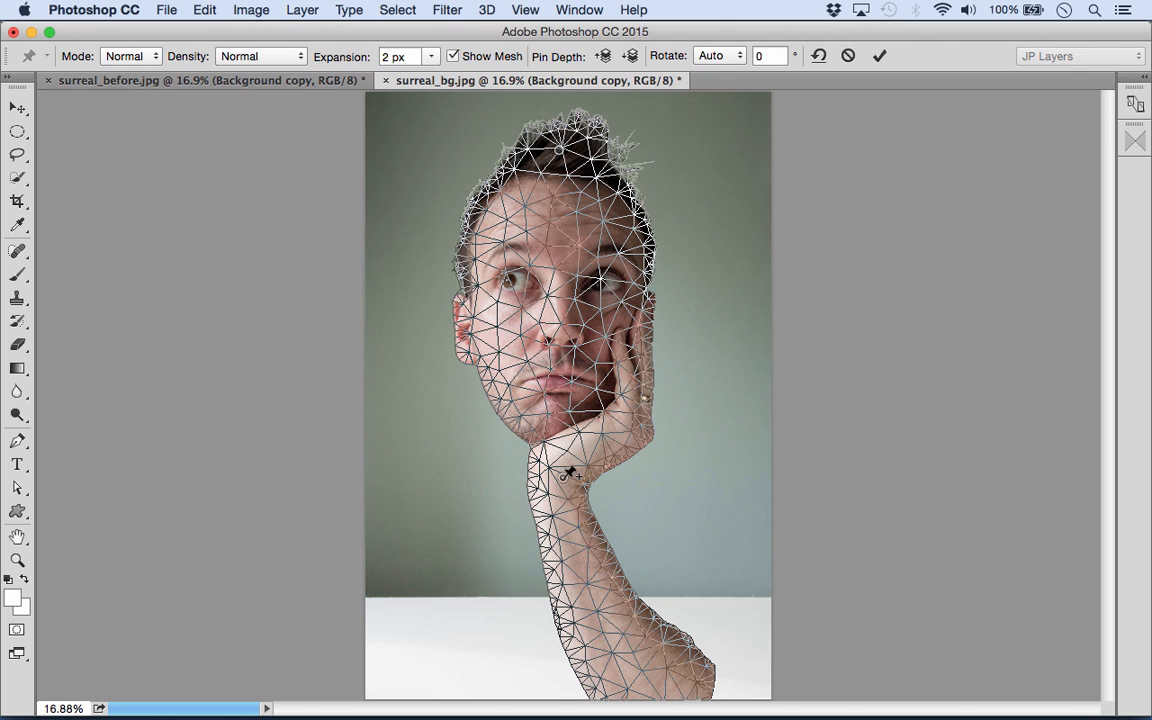
{"action": "left_click", "coordinate": [633, 667]}
{"action": "left_click_drag", "start_coordinate": [633, 668], "coordinate": [565, 672]}
{"action": "key", "text": "Return"}
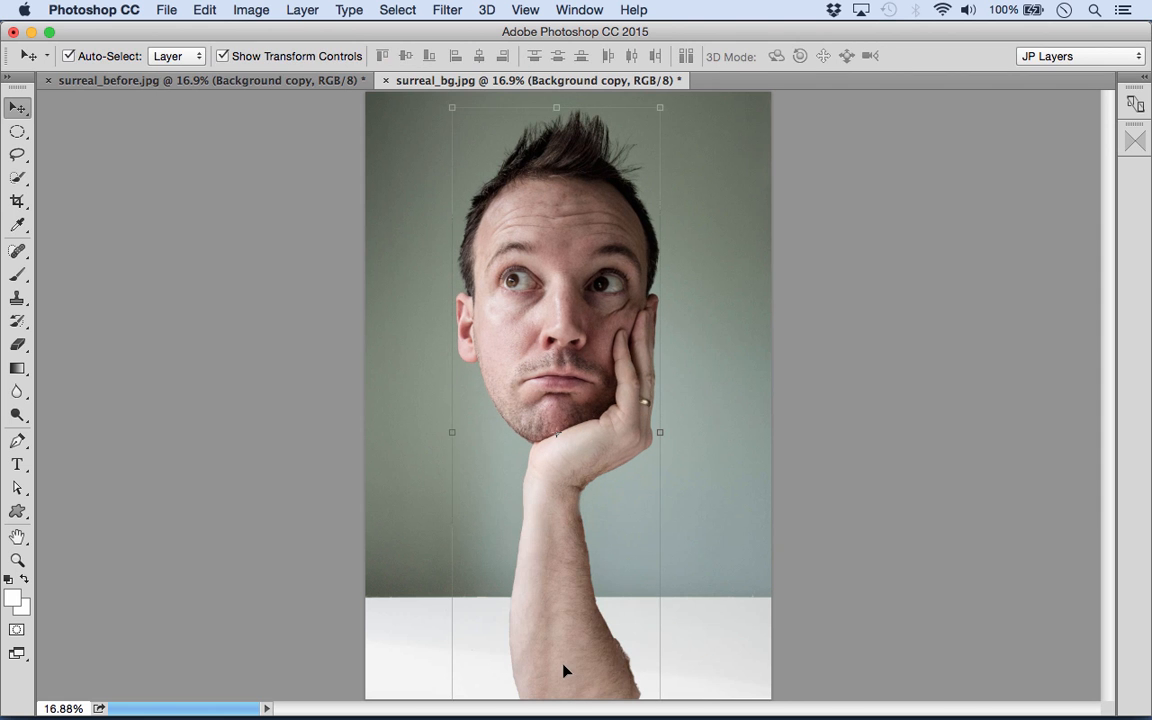
- Scale the warped cut-out down slightly and move it up so the whole forearm fits within the image
{"action": "left_click_drag", "start_coordinate": [653, 101], "coordinate": [628, 133]}
{"action": "left_click_drag", "start_coordinate": [553, 267], "coordinate": [555, 237]}
{"action": "key", "text": "Return"}
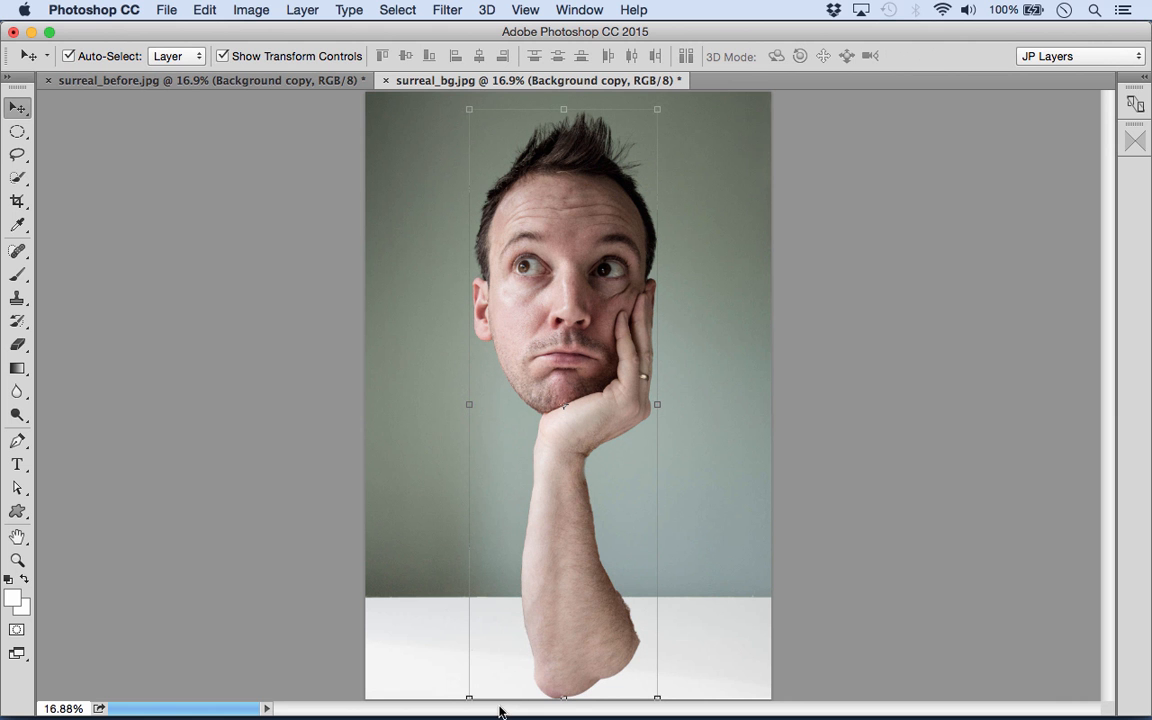
- Open blocks_1.png from Bridge in Photoshop and copy its block tower into surreal_bg.jpg over the forearm
{"action": "left_click", "coordinate": [437, 690]}
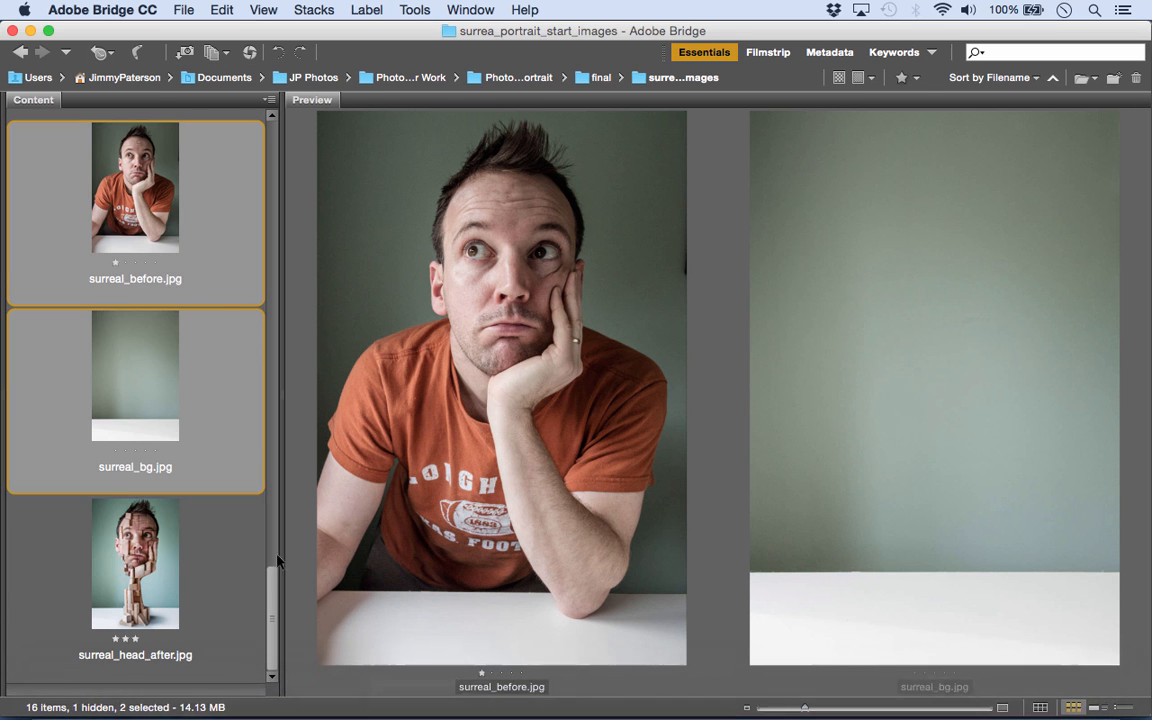
{"action": "left_click_drag", "start_coordinate": [272, 597], "coordinate": [239, 176]}
{"action": "left_click", "coordinate": [134, 212]}
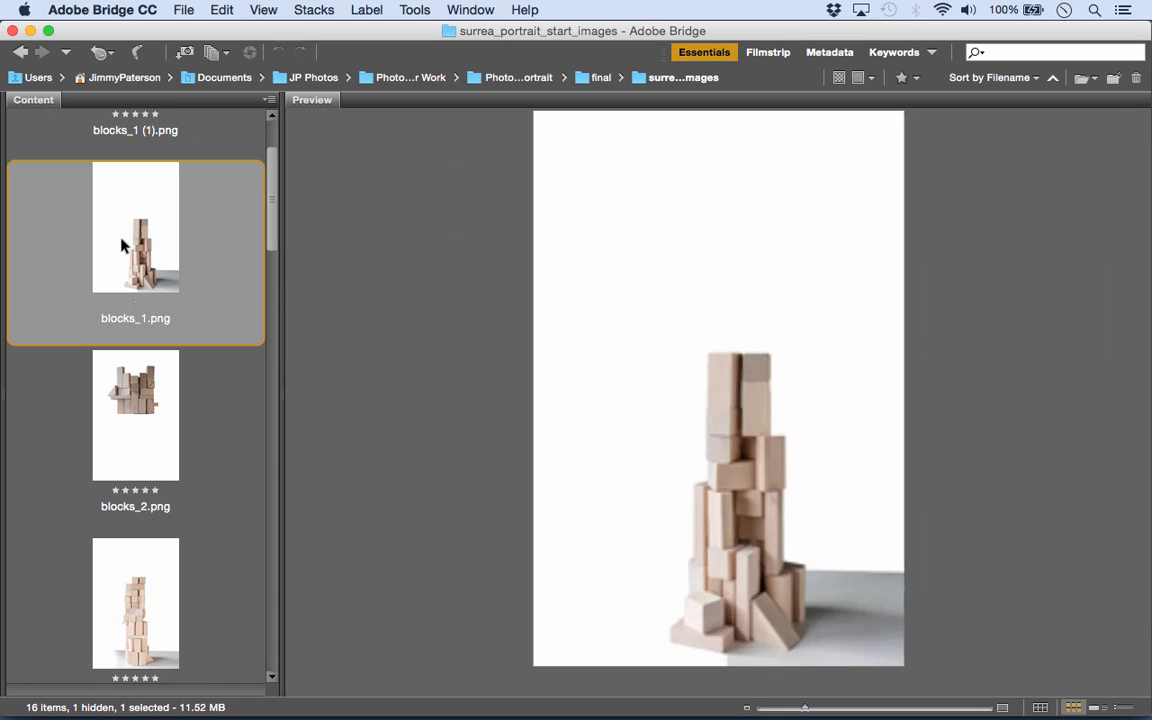
{"action": "left_click_drag", "start_coordinate": [128, 197], "coordinate": [314, 690]}
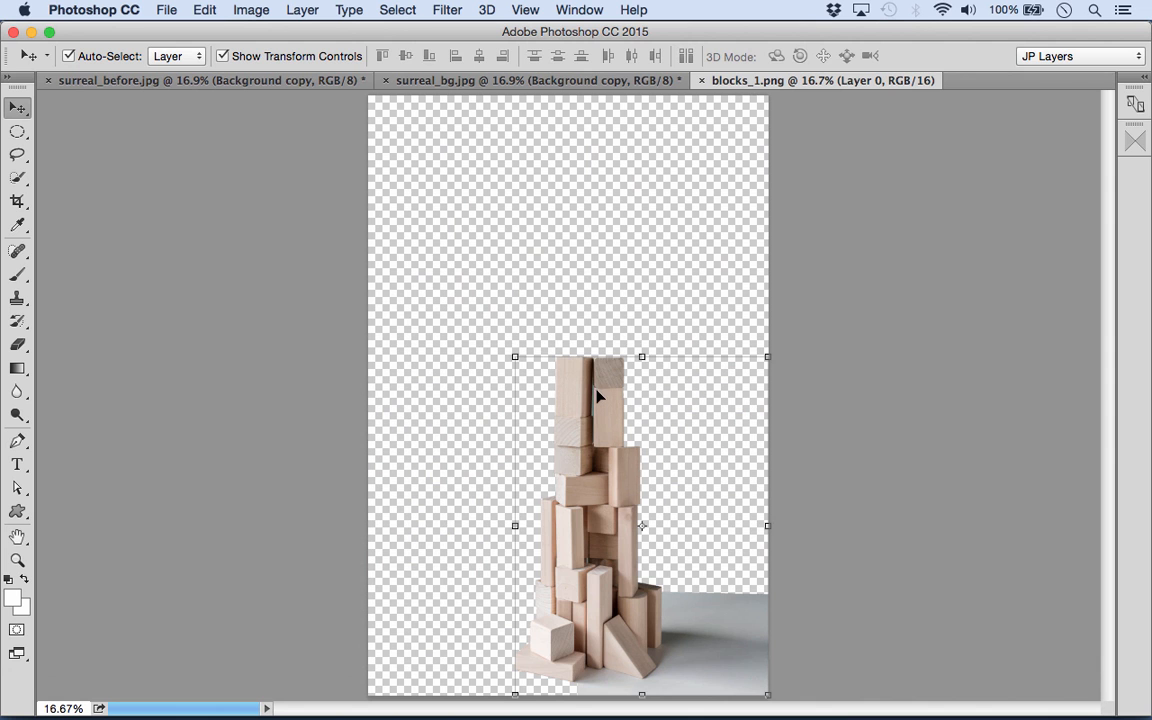
{"action": "left_click_drag", "start_coordinate": [603, 403], "coordinate": [284, 84]}
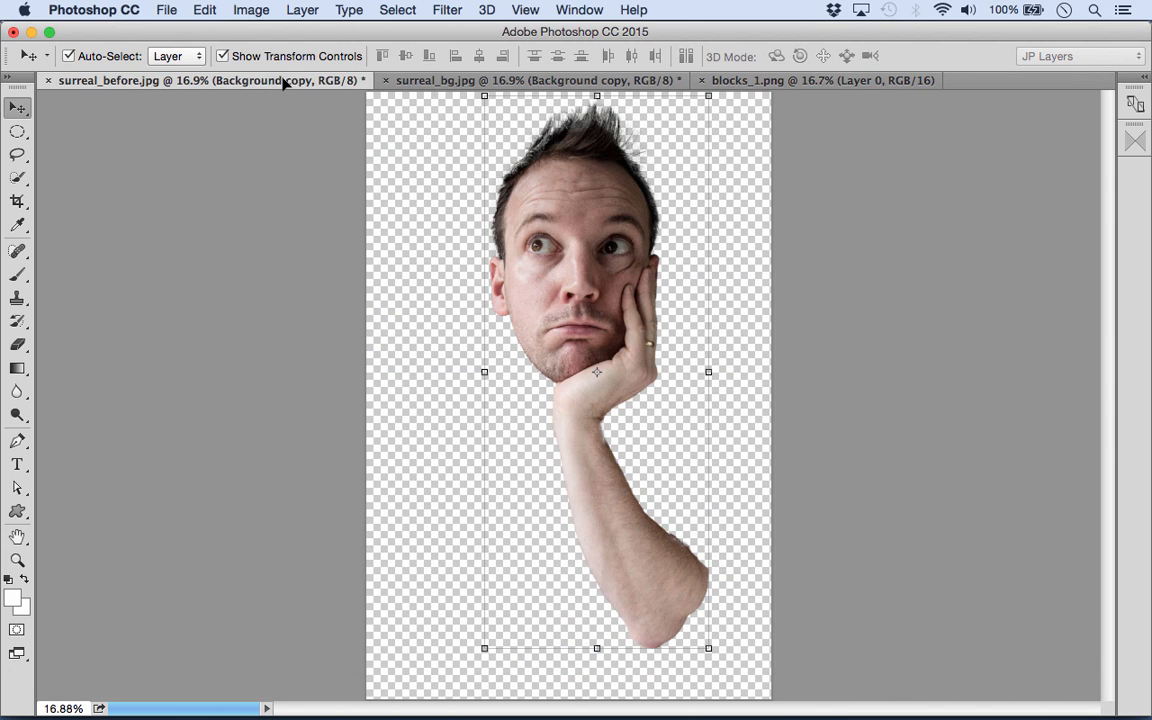
{"action": "left_click_drag", "start_coordinate": [496, 86], "coordinate": [565, 420]}
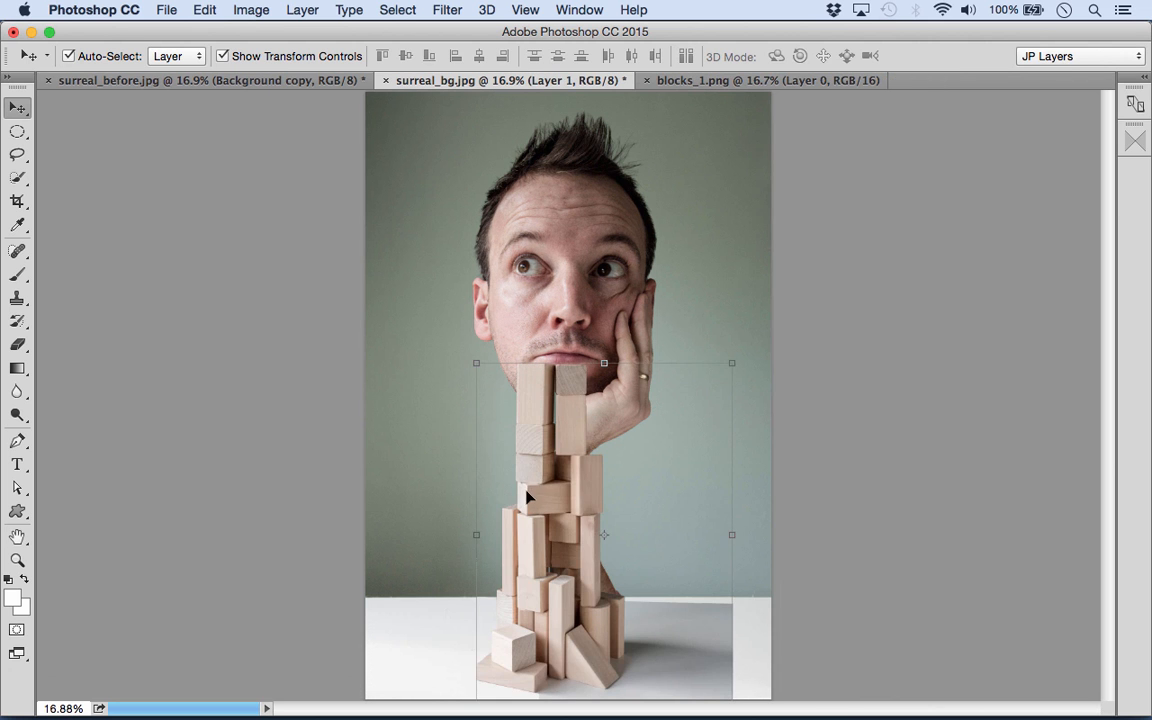
- Scale the block tower to about 97% and position it over the forearm, with its top just below the mouth
{"action": "left_click_drag", "start_coordinate": [539, 468], "coordinate": [563, 480]}
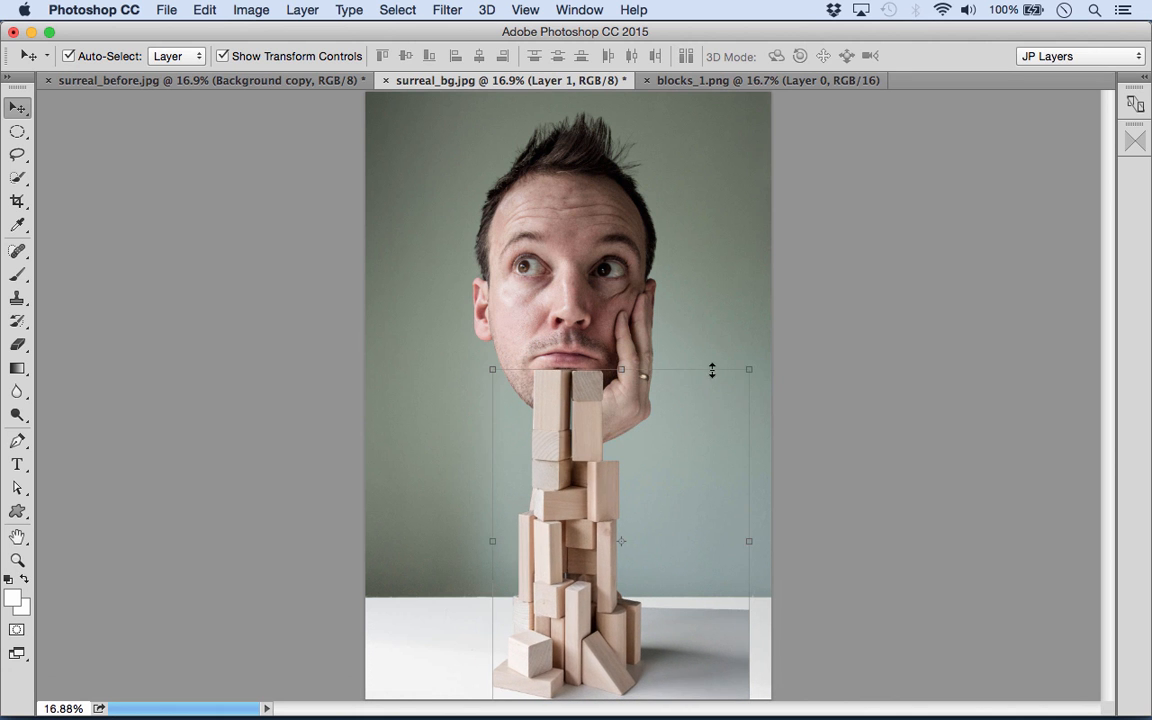
{"action": "left_click", "coordinate": [748, 369]}
{"action": "left_click_drag", "start_coordinate": [748, 369], "coordinate": [738, 378]}
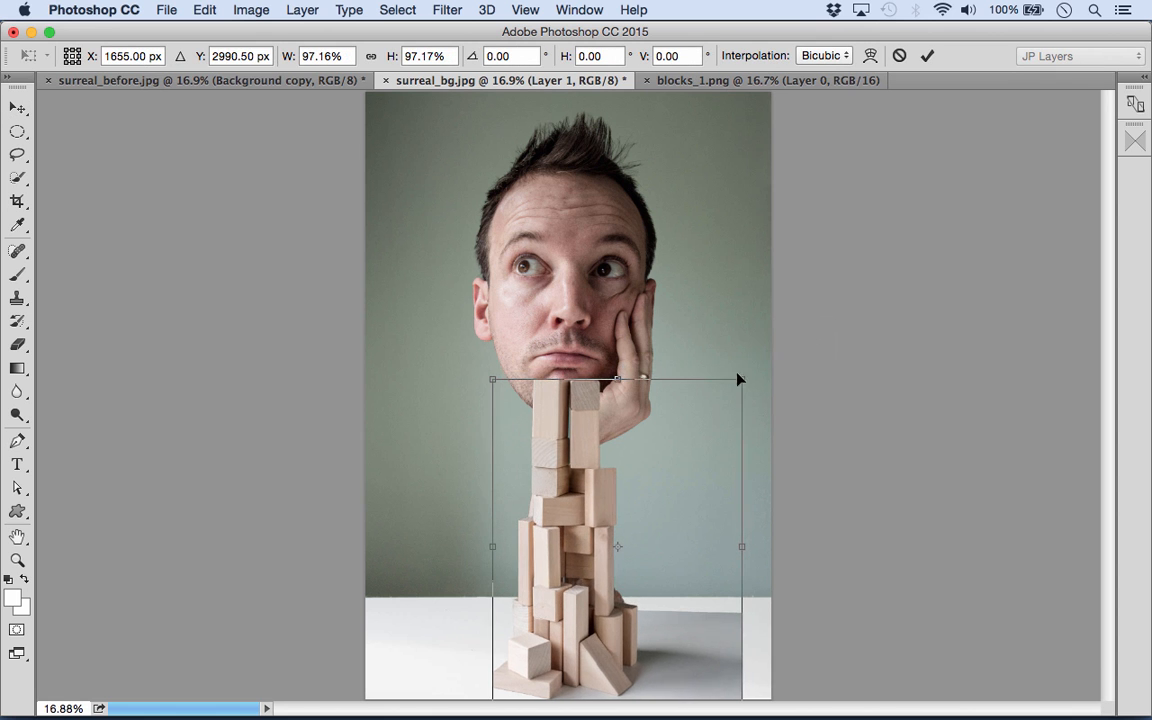
{"action": "left_click_drag", "start_coordinate": [643, 476], "coordinate": [643, 485]}
{"action": "key", "text": "Return"}
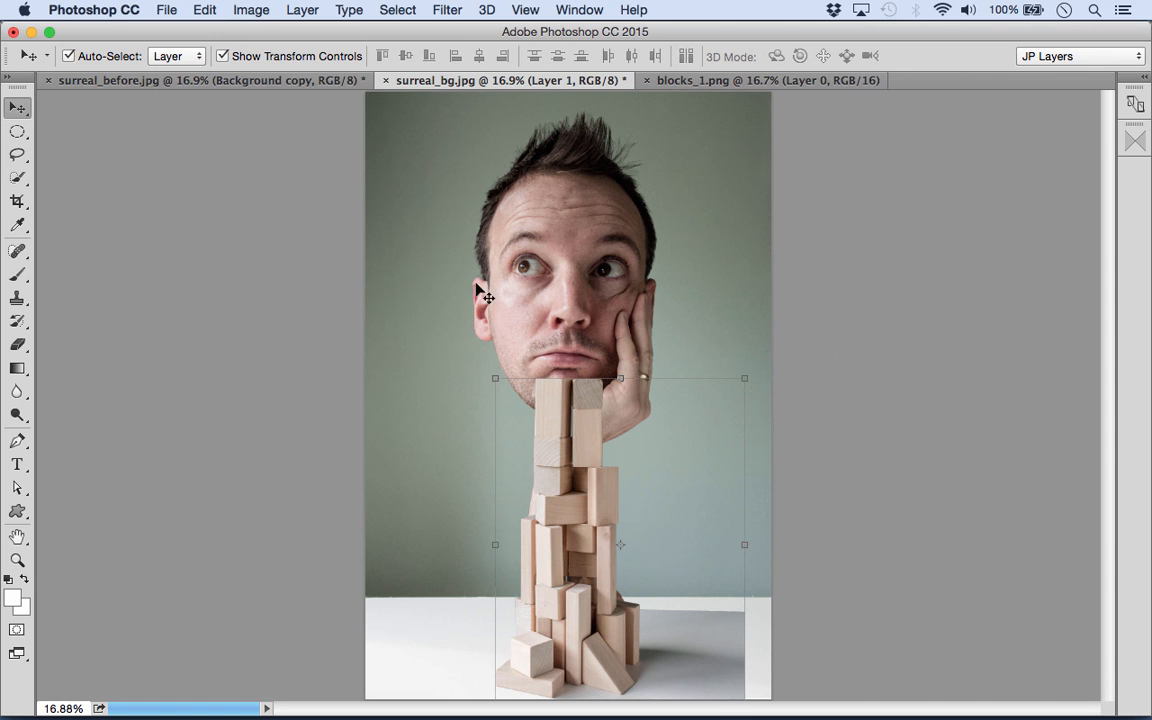
- Show the layer list and rename the block tower's layer to "arm blocks"
{"action": "left_click", "coordinate": [580, 10]}
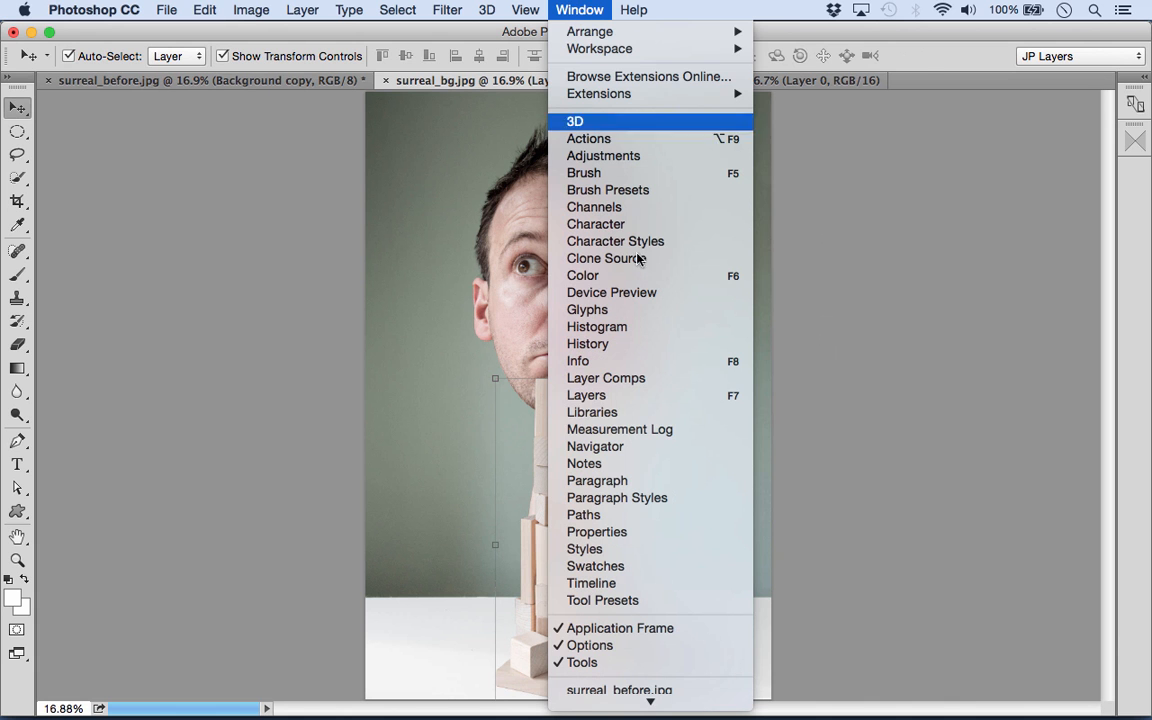
{"action": "left_click", "coordinate": [620, 396]}
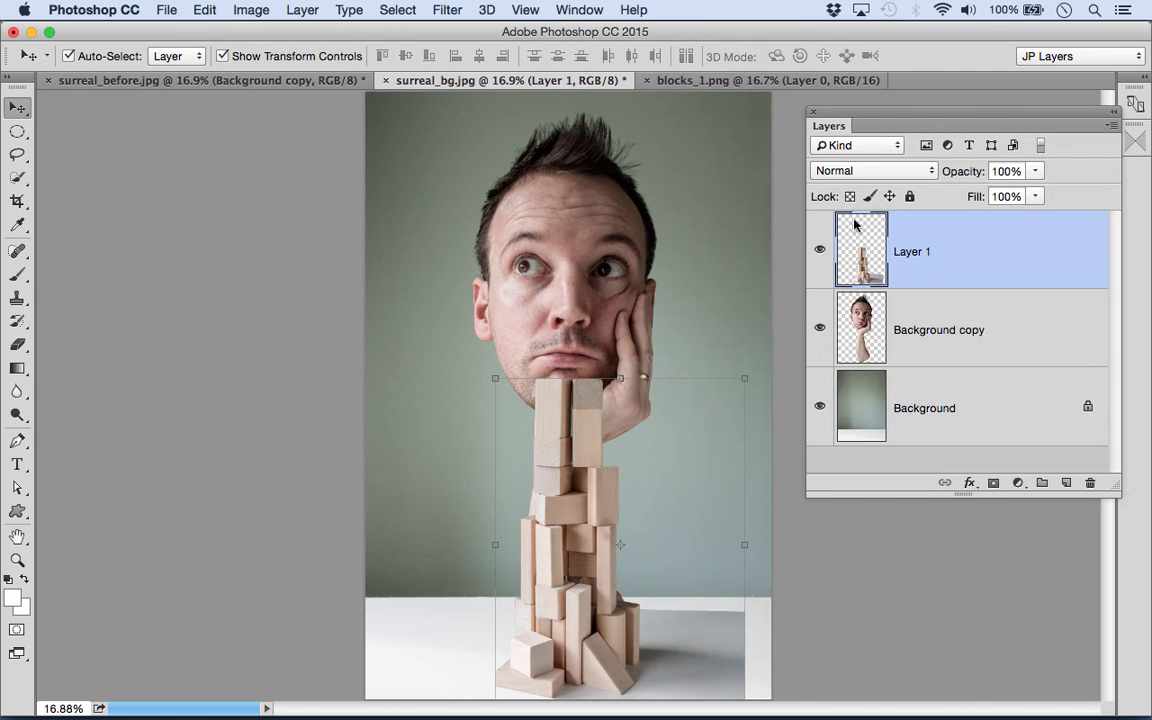
{"action": "left_click_drag", "start_coordinate": [833, 127], "coordinate": [831, 126]}
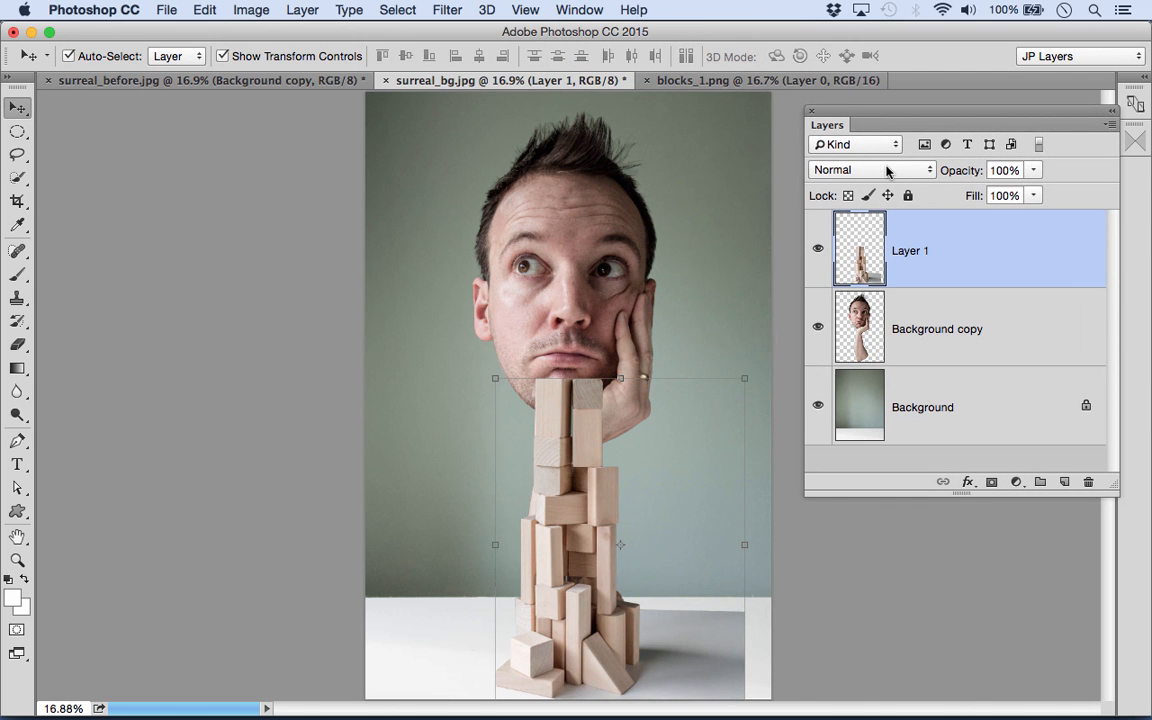
{"action": "double_click", "coordinate": [905, 250]}
{"action": "type", "text": "arm blocks"}
{"action": "key", "text": "Return"}
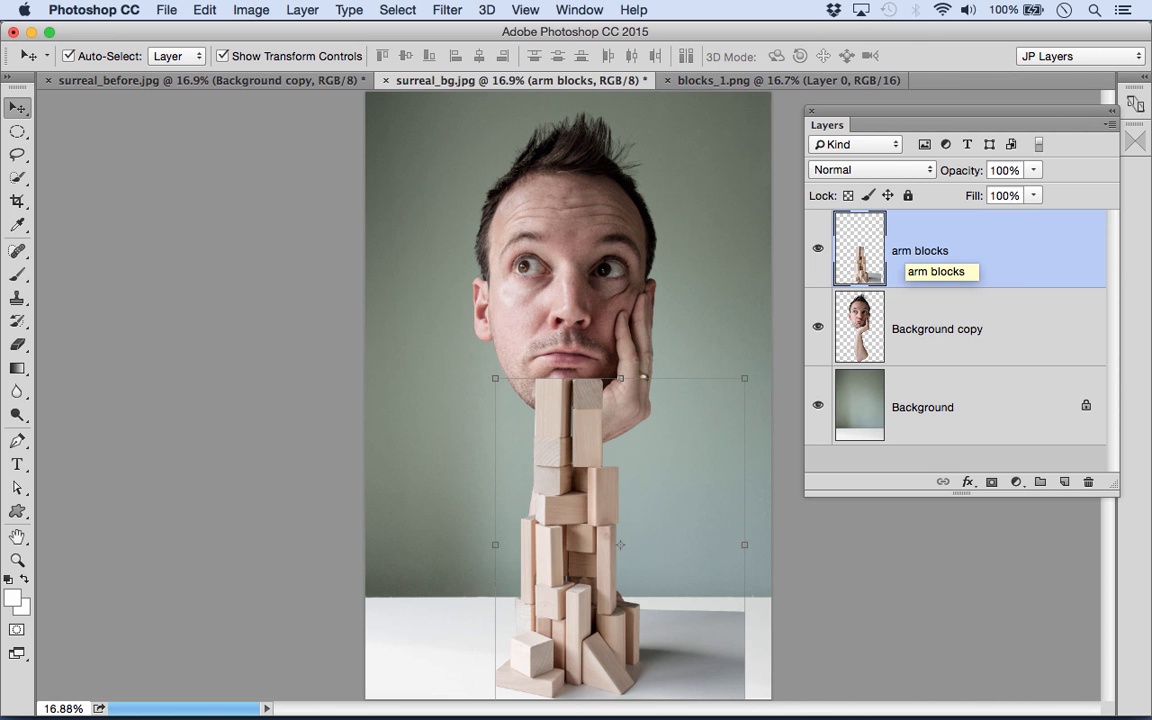
- Rename the head and arm layer from Background copy to "cutout"
{"action": "double_click", "coordinate": [934, 328]}
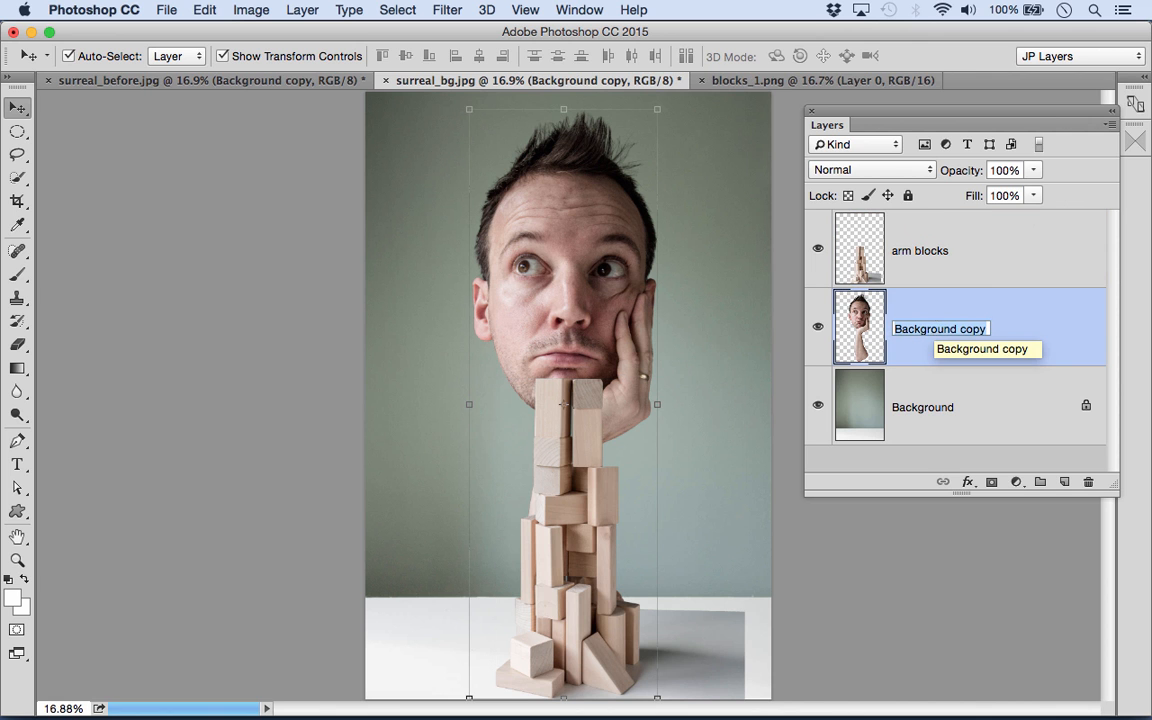
{"action": "type", "text": "cutout"}
{"action": "key", "text": "Return"}
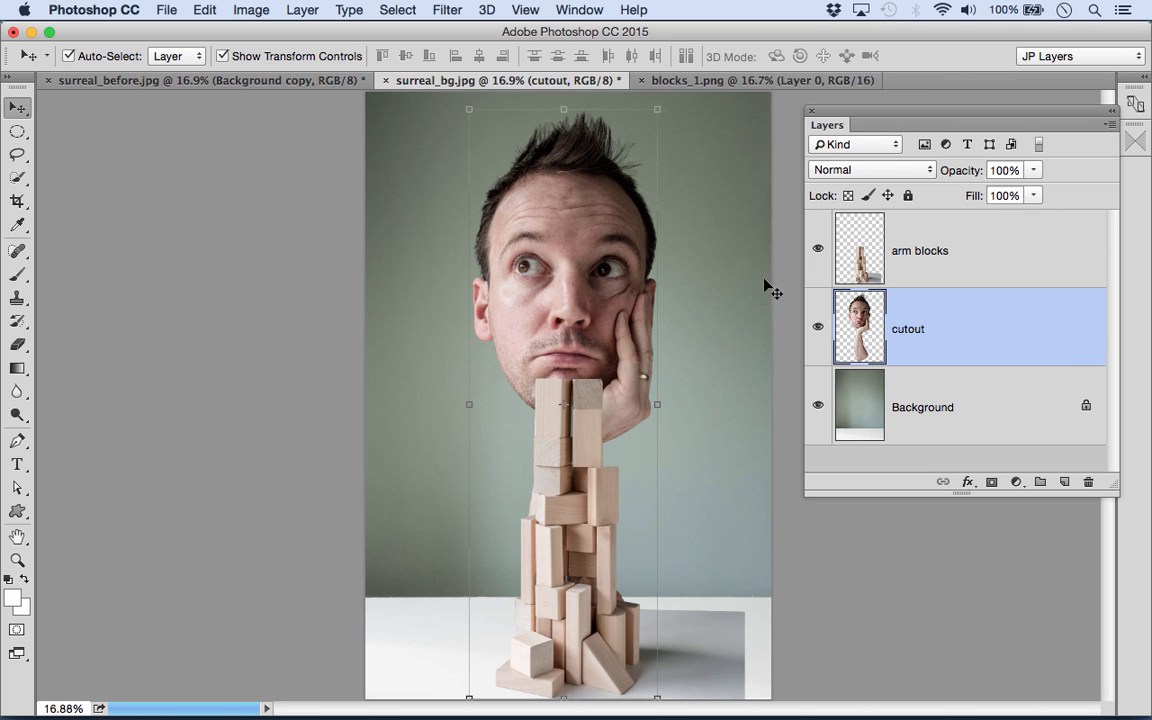
- Set the arm blocks layer's blend mode to Multiply
{"action": "left_click", "coordinate": [967, 270]}
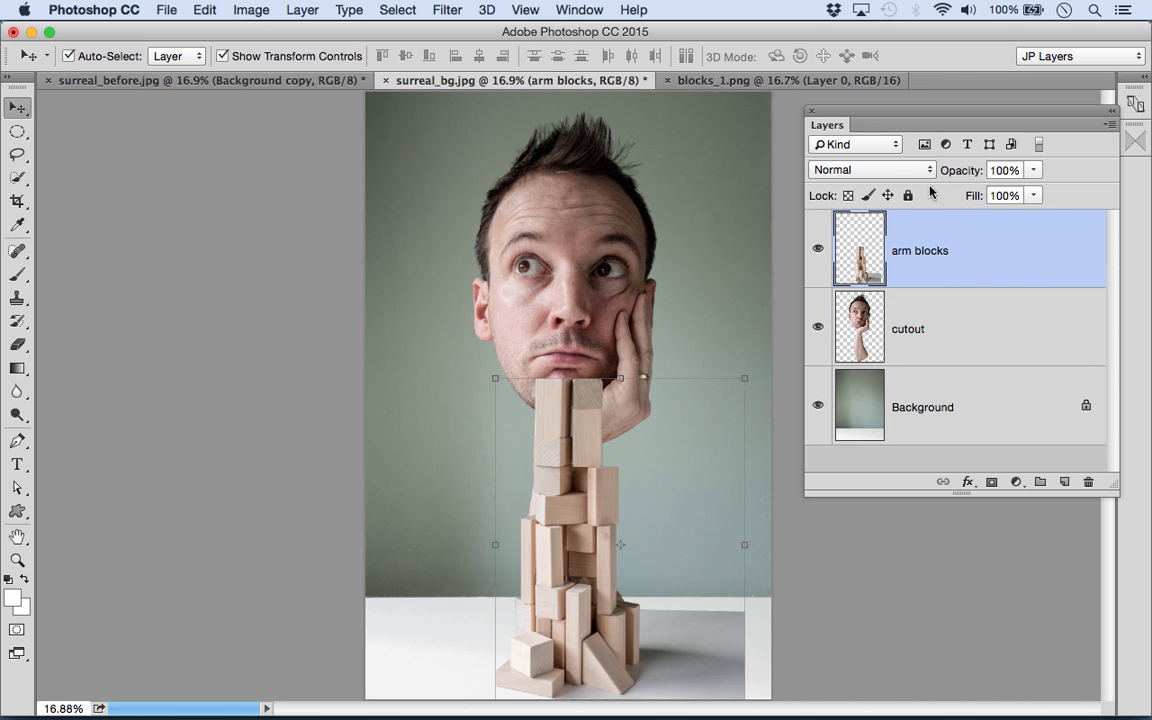
{"action": "left_click", "coordinate": [877, 175]}
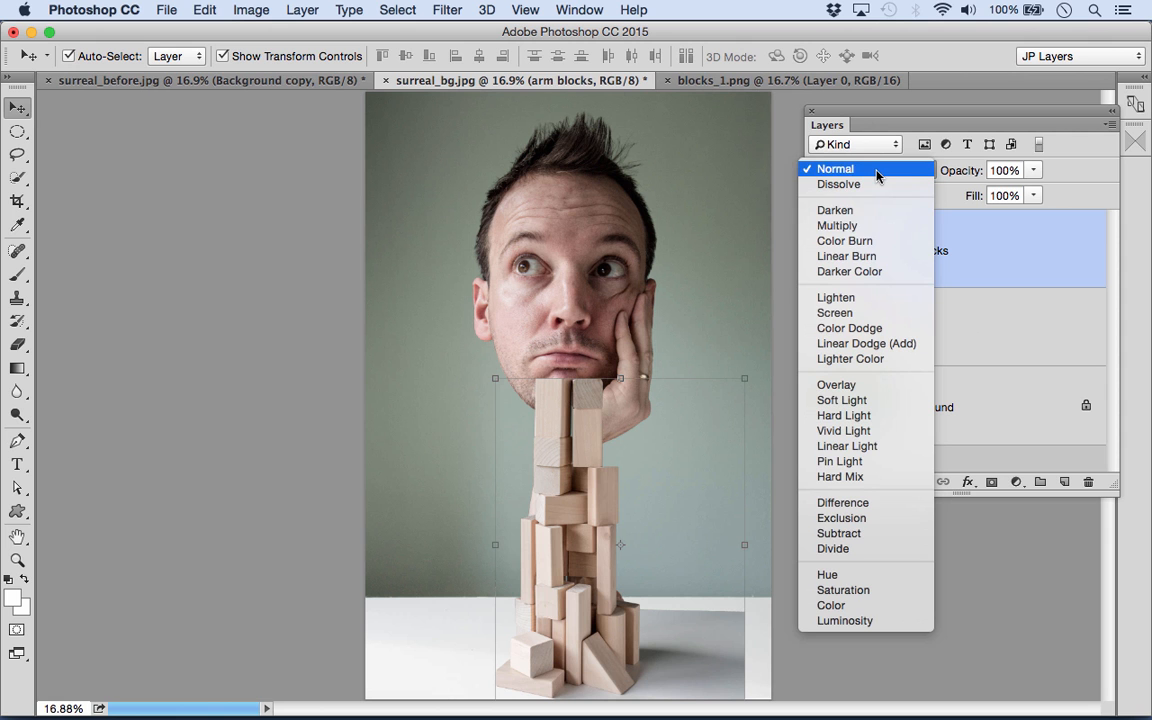
{"action": "left_click", "coordinate": [838, 225]}
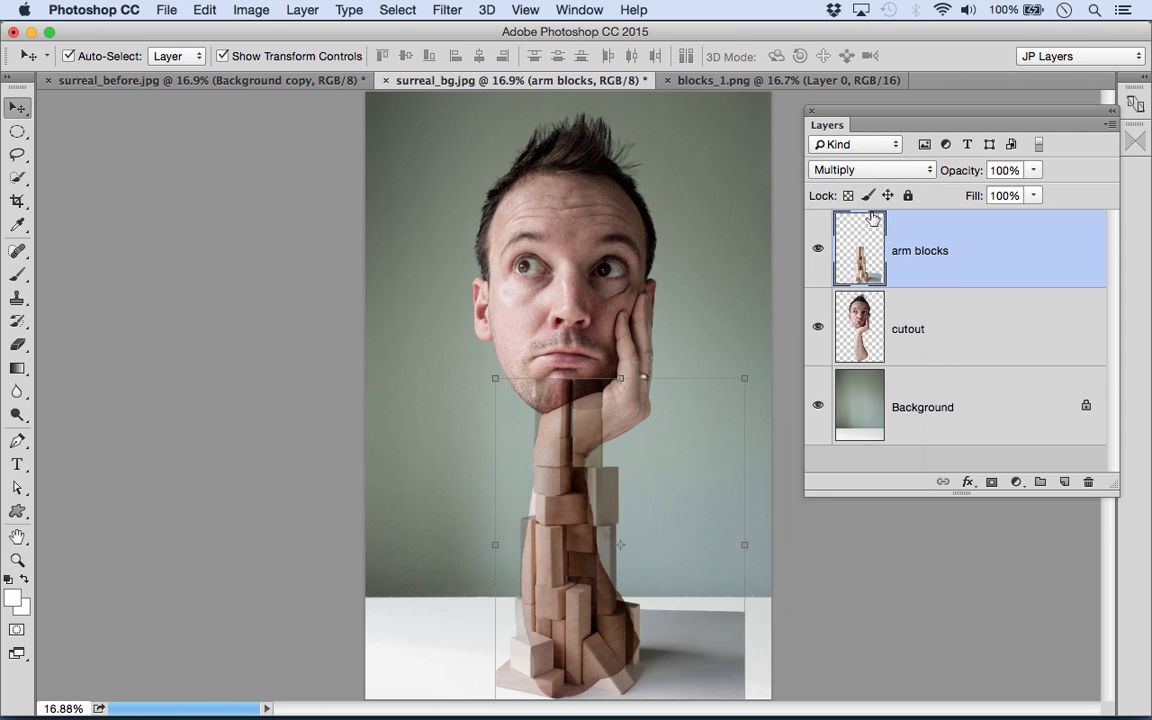
- Open the blending options of the arm blocks layer, keeping the arm in the image uncovered
{"action": "left_click_drag", "start_coordinate": [565, 580], "coordinate": [586, 568]}
{"action": "left_click_drag", "start_coordinate": [575, 463], "coordinate": [560, 425]}
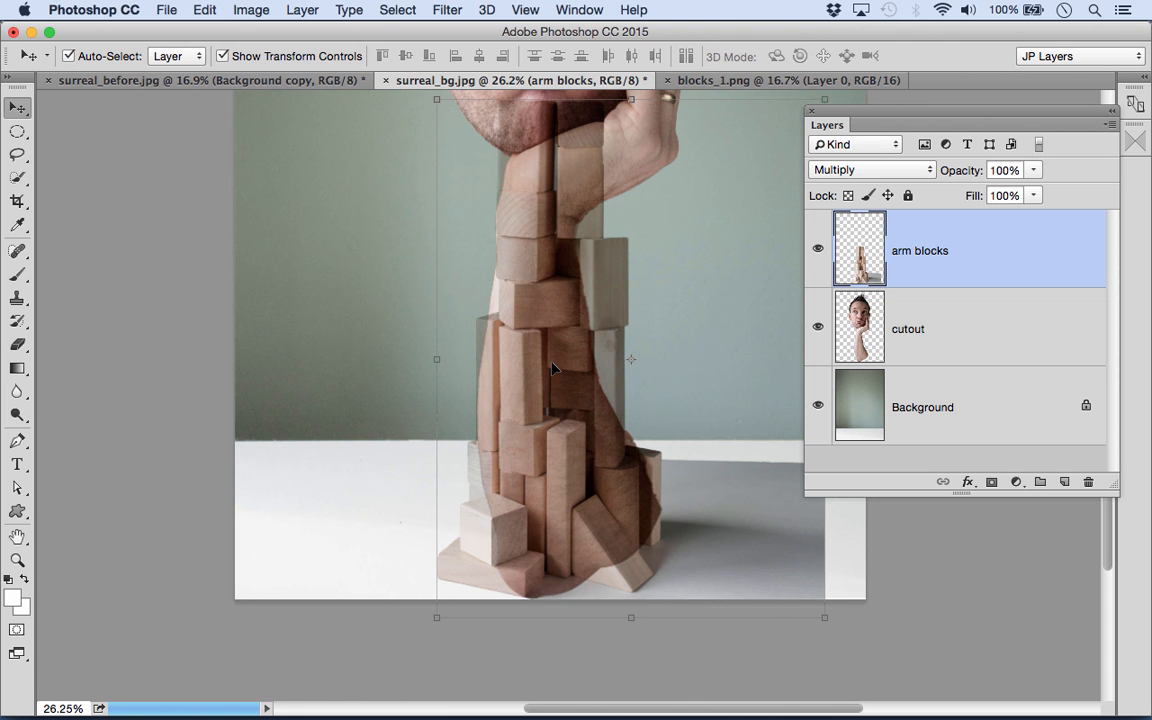
{"action": "double_click", "coordinate": [1020, 248]}
{"action": "left_click_drag", "start_coordinate": [545, 84], "coordinate": [397, 78]}
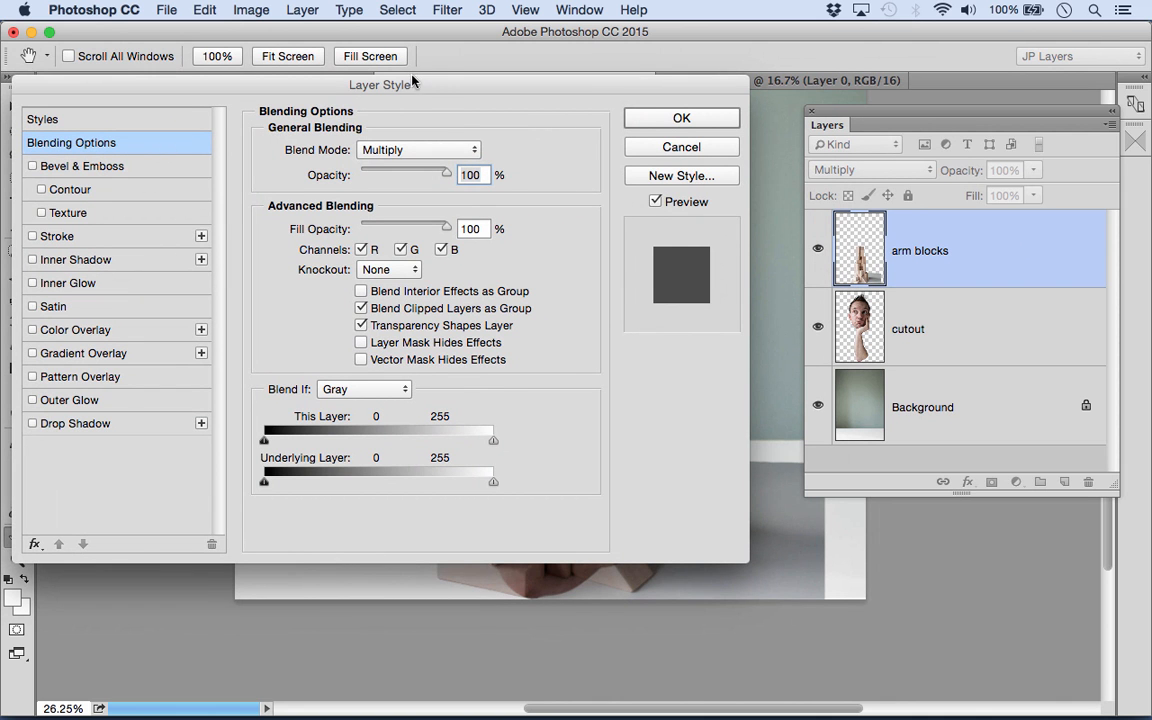
{"action": "left_click_drag", "start_coordinate": [438, 88], "coordinate": [249, 52]}
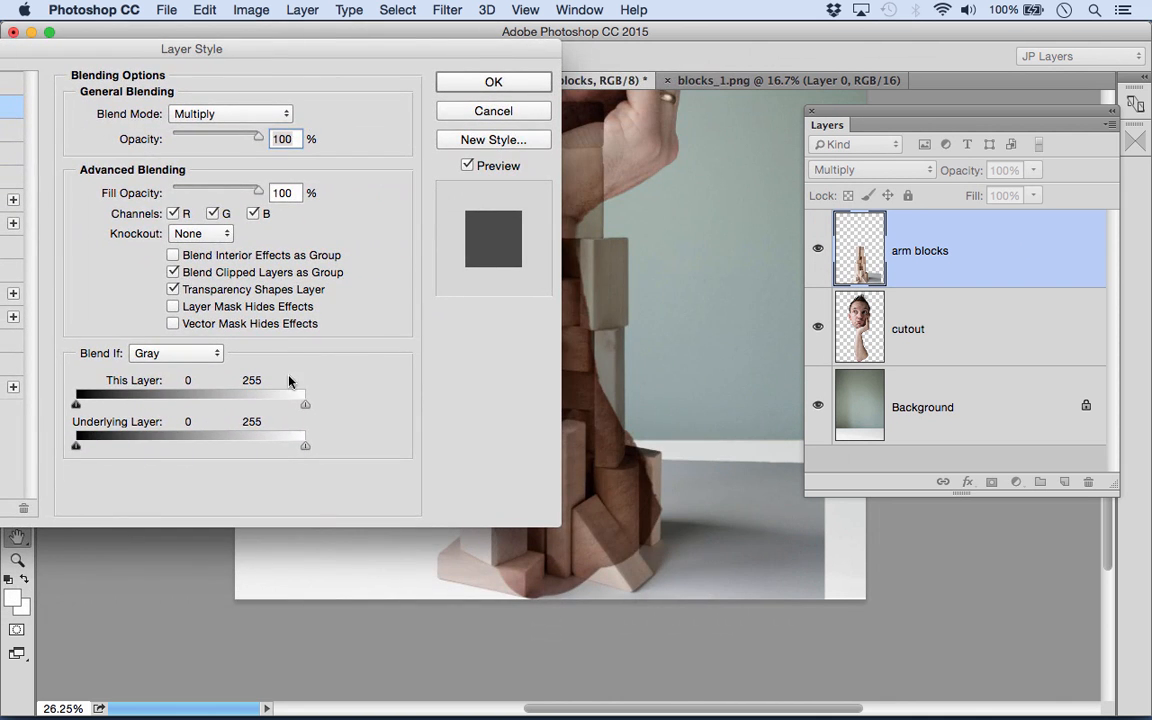
{"action": "left_click_drag", "start_coordinate": [335, 44], "coordinate": [298, 26]}
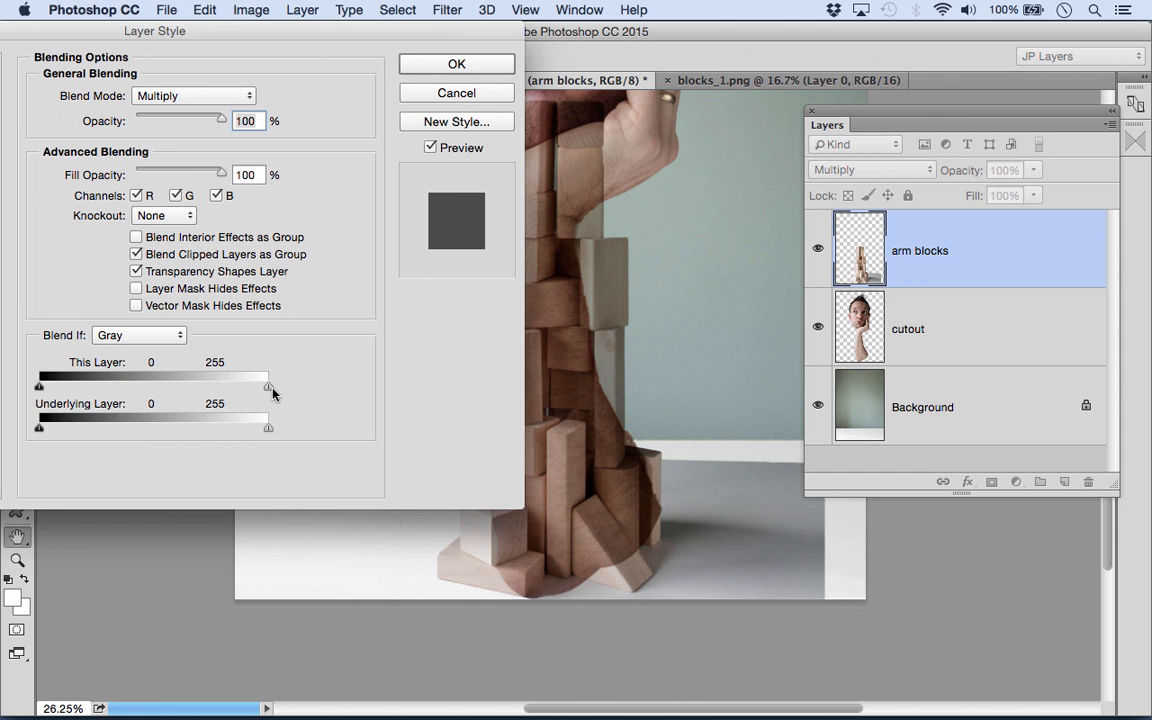
- Try lowering the unsplit white Blend If slider for This Layer to about 182 on Gray, and return it to 255
{"action": "left_click_drag", "start_coordinate": [268, 390], "coordinate": [204, 388]}
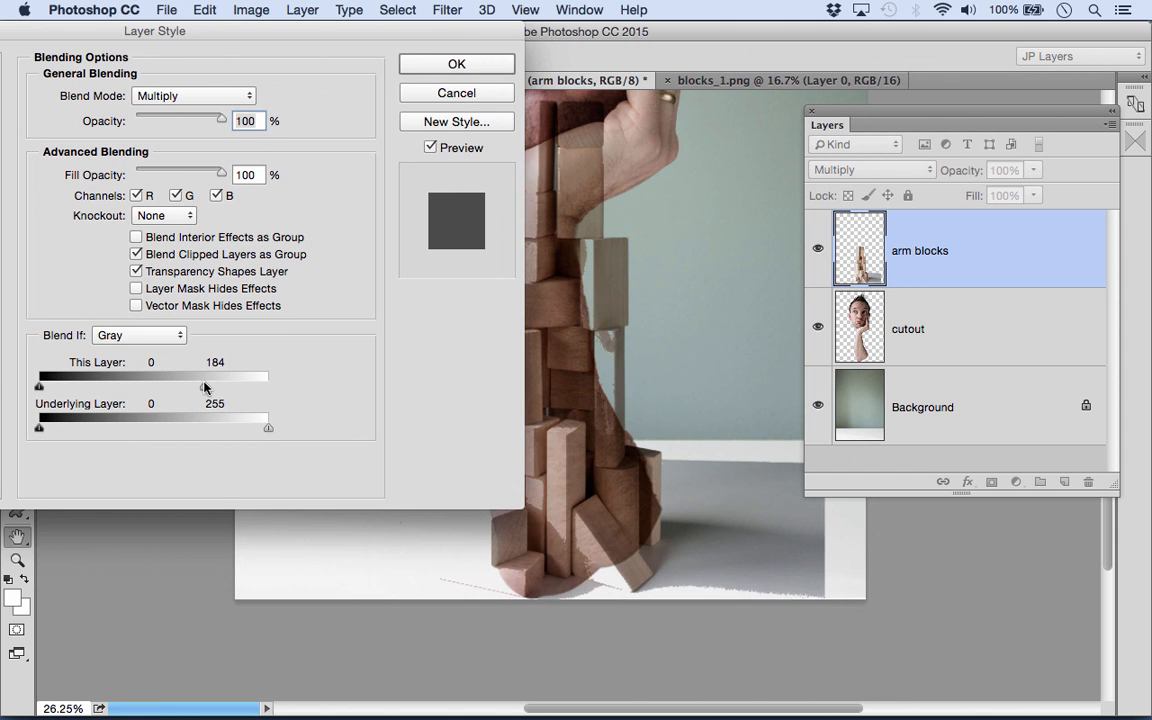
{"action": "left_click_drag", "start_coordinate": [324, 33], "coordinate": [300, 37]}
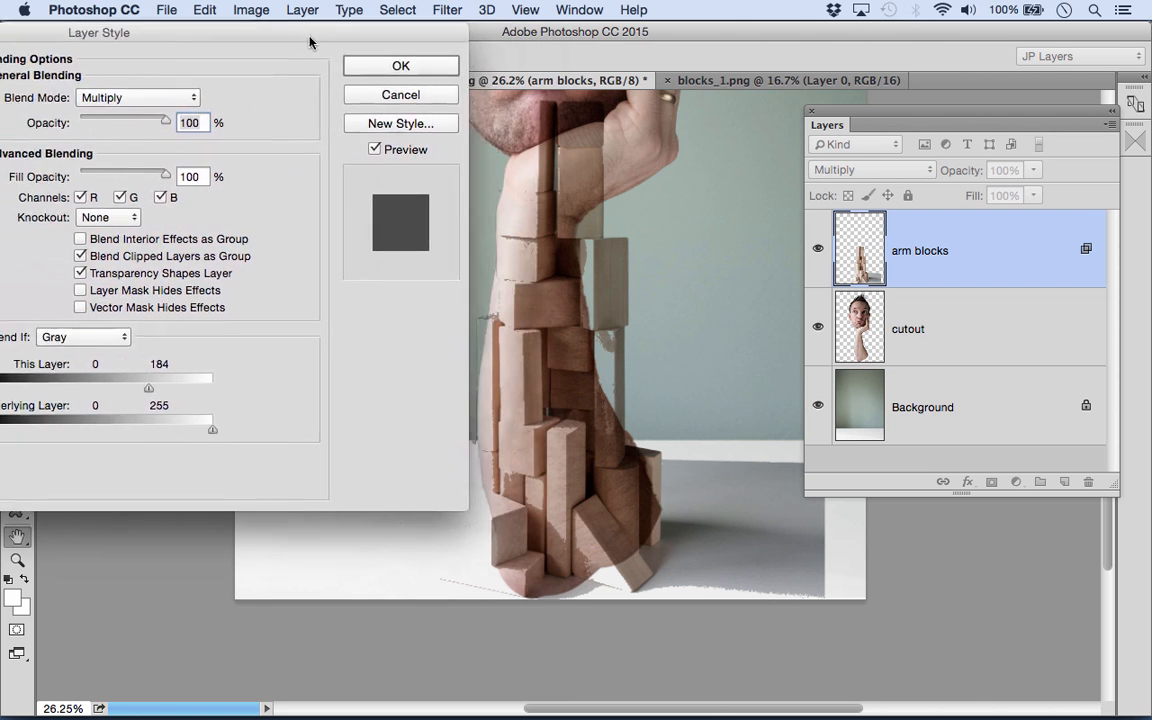
{"action": "mouse_move", "coordinate": [140, 397]}
{"action": "left_mouse_down"}
{"action": "mouse_move", "coordinate": [213, 390]}
{"action": "mouse_move", "coordinate": [139, 395]}
{"action": "left_mouse_up"}
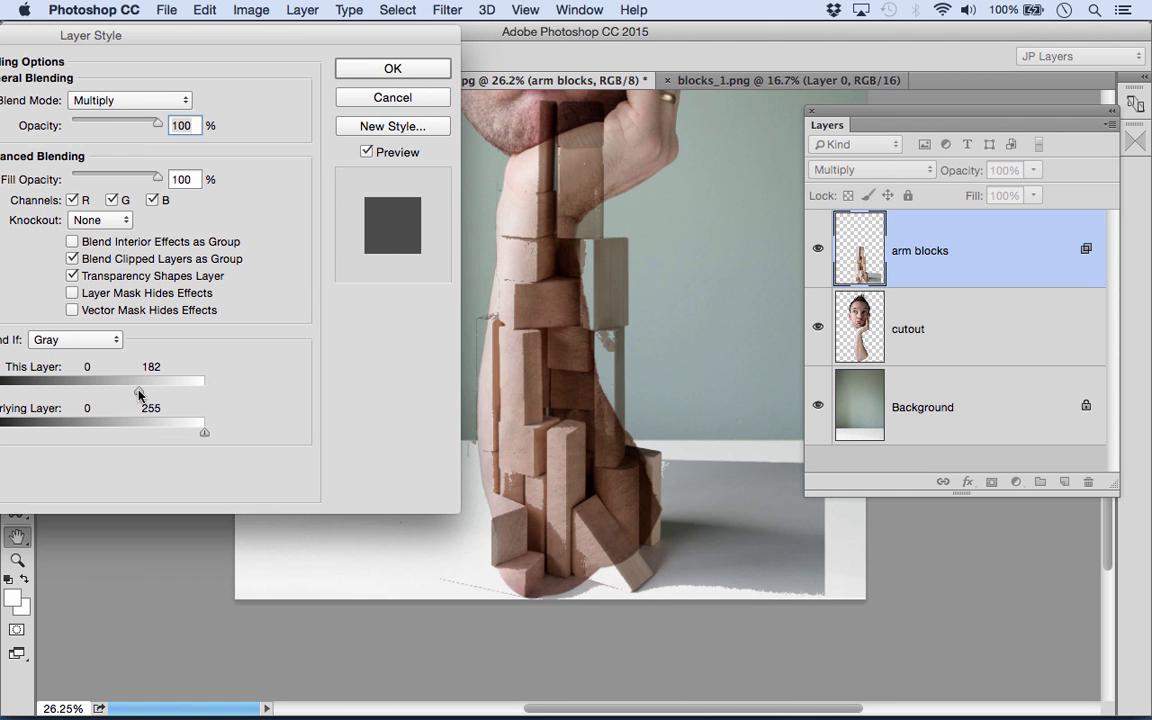
{"action": "left_click_drag", "start_coordinate": [139, 395], "coordinate": [224, 383]}
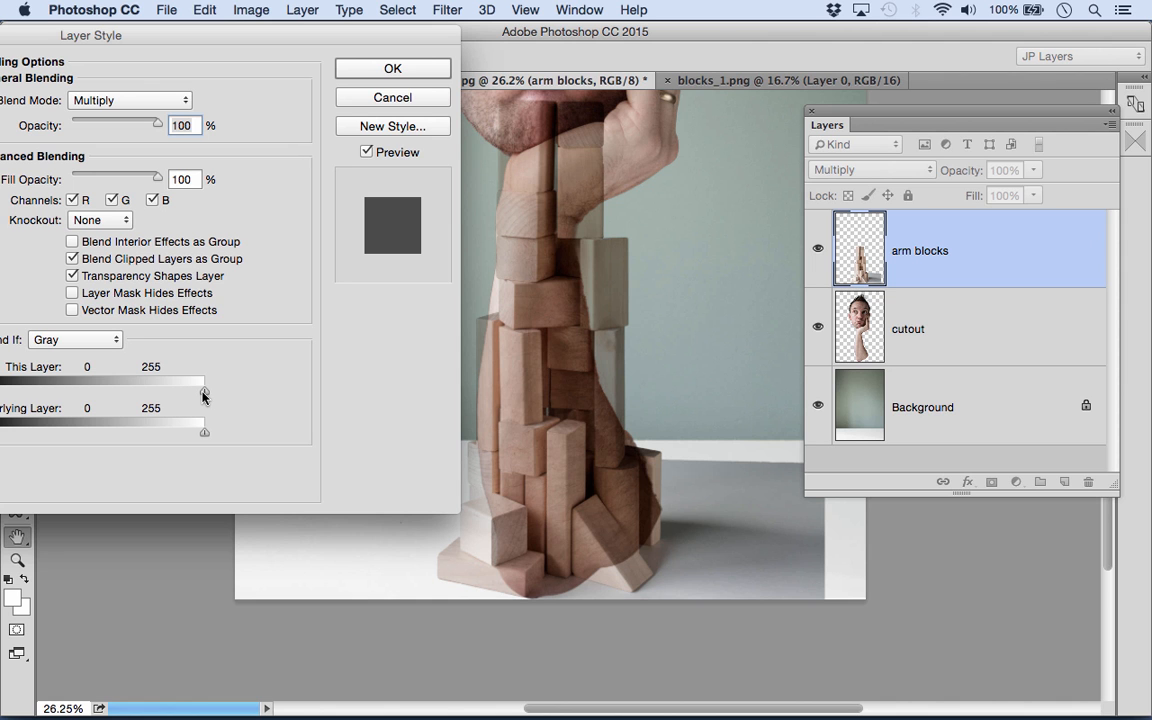
- Split the white Blend If slider for This Layer on Gray and set its halves to 175 / 242
{"action": "left_click_drag", "start_coordinate": [202, 396], "coordinate": [140, 399]}
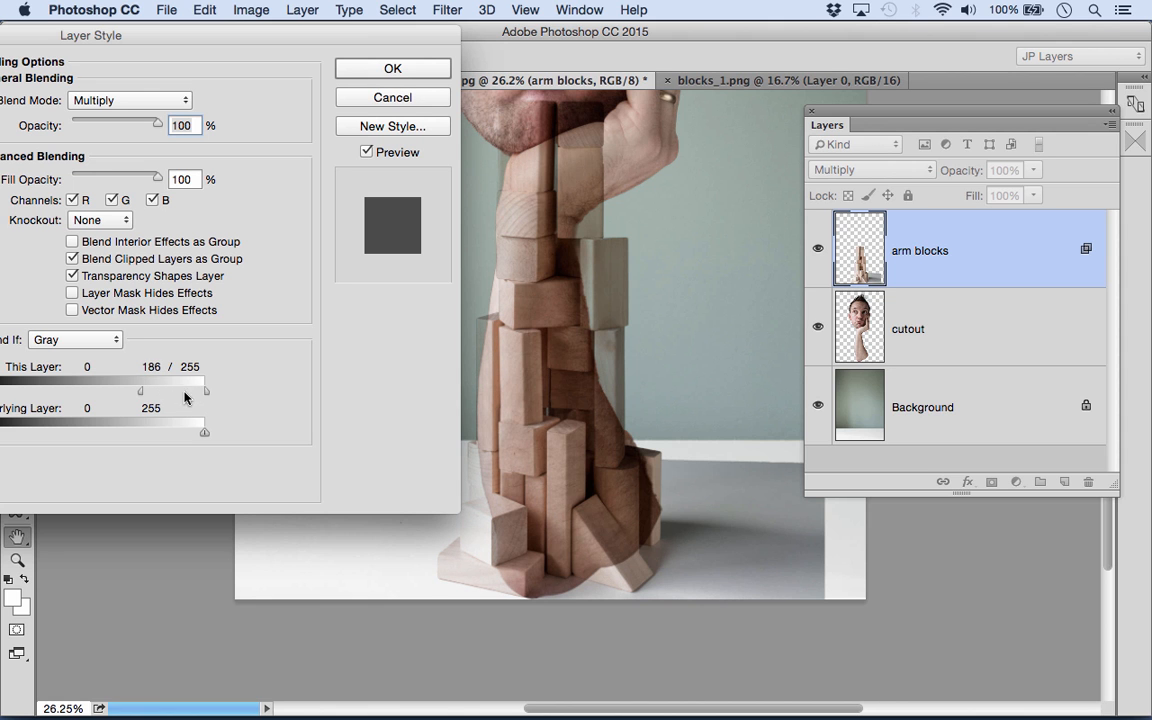
{"action": "left_click_drag", "start_coordinate": [206, 398], "coordinate": [193, 398]}
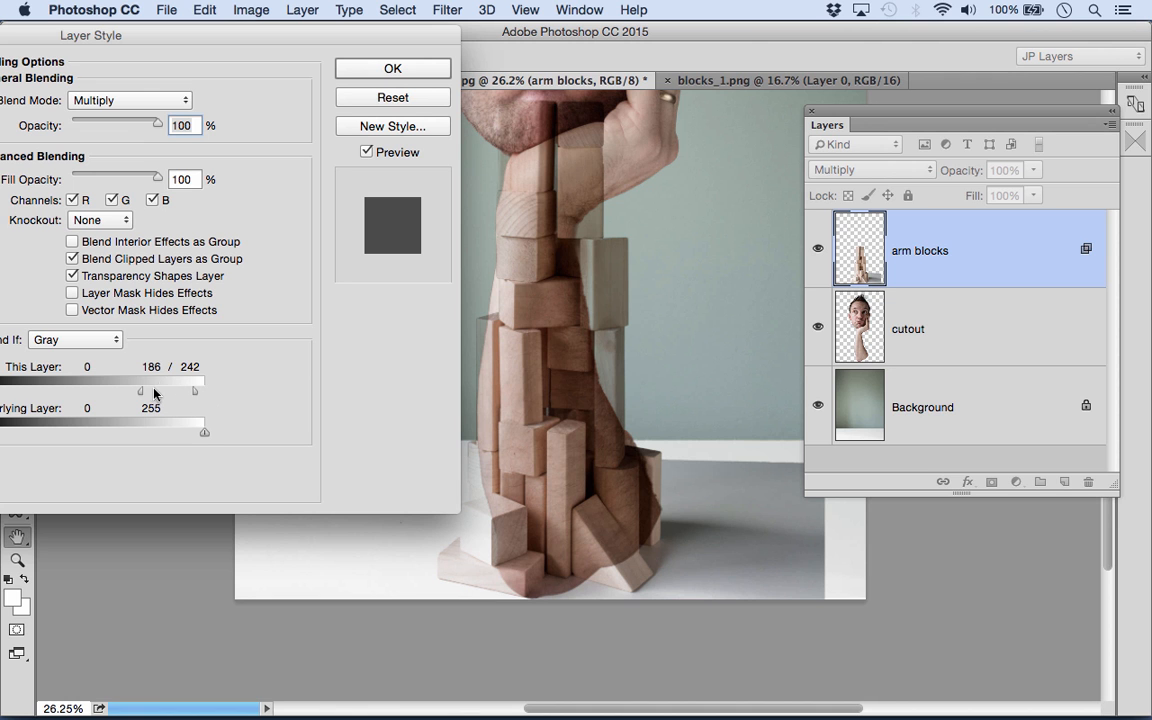
{"action": "mouse_move", "coordinate": [140, 396]}
{"action": "left_mouse_down"}
{"action": "mouse_move", "coordinate": [104, 396]}
{"action": "mouse_move", "coordinate": [133, 395]}
{"action": "left_mouse_up"}
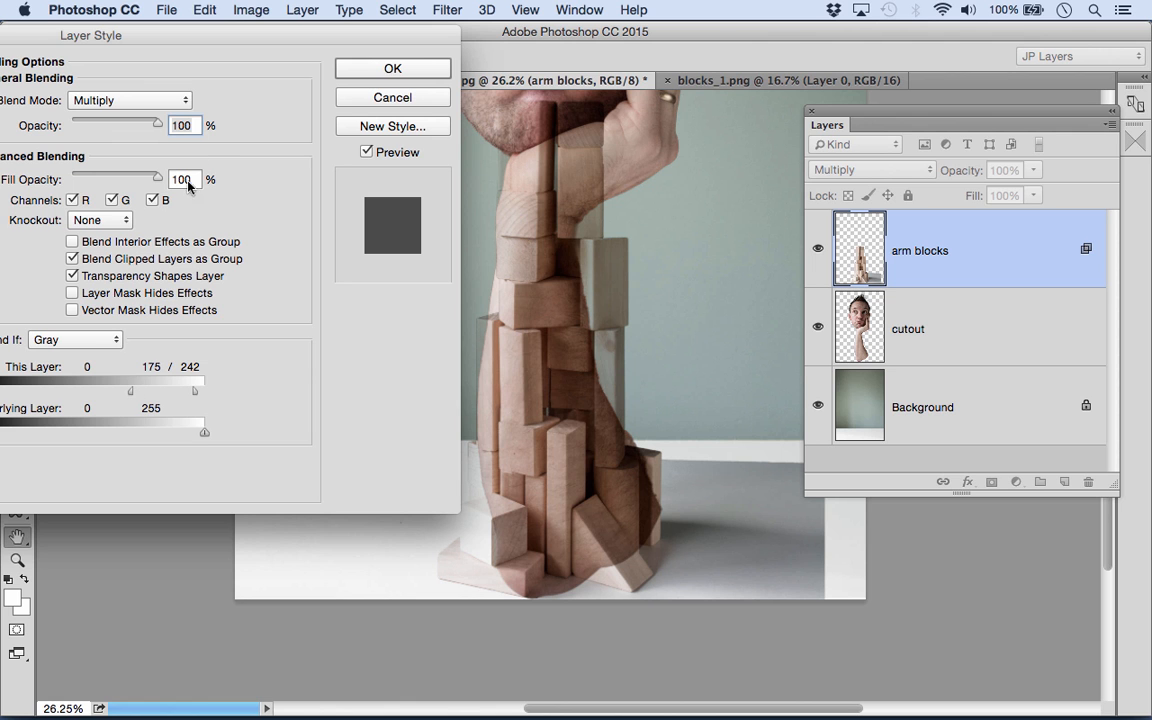
- Switch Blend If to Red, split and lower the white slider for This Layer, and apply the blending options
{"action": "left_click_drag", "start_coordinate": [66, 36], "coordinate": [202, 18]}
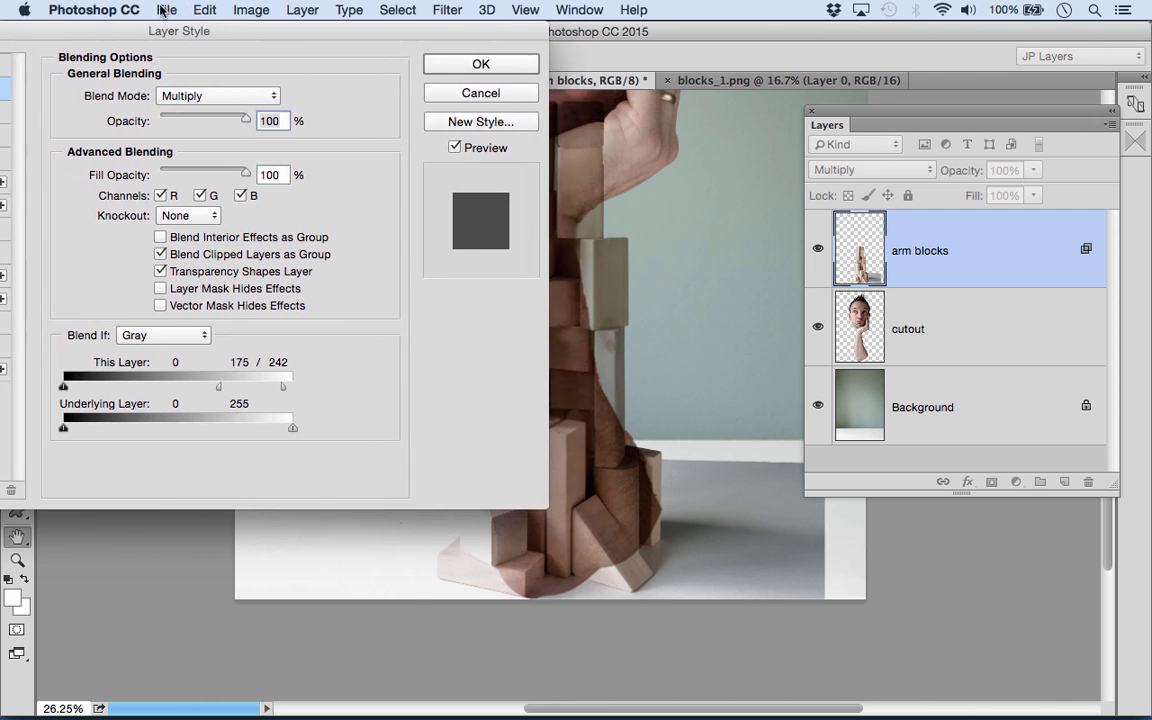
{"action": "left_click", "coordinate": [154, 337]}
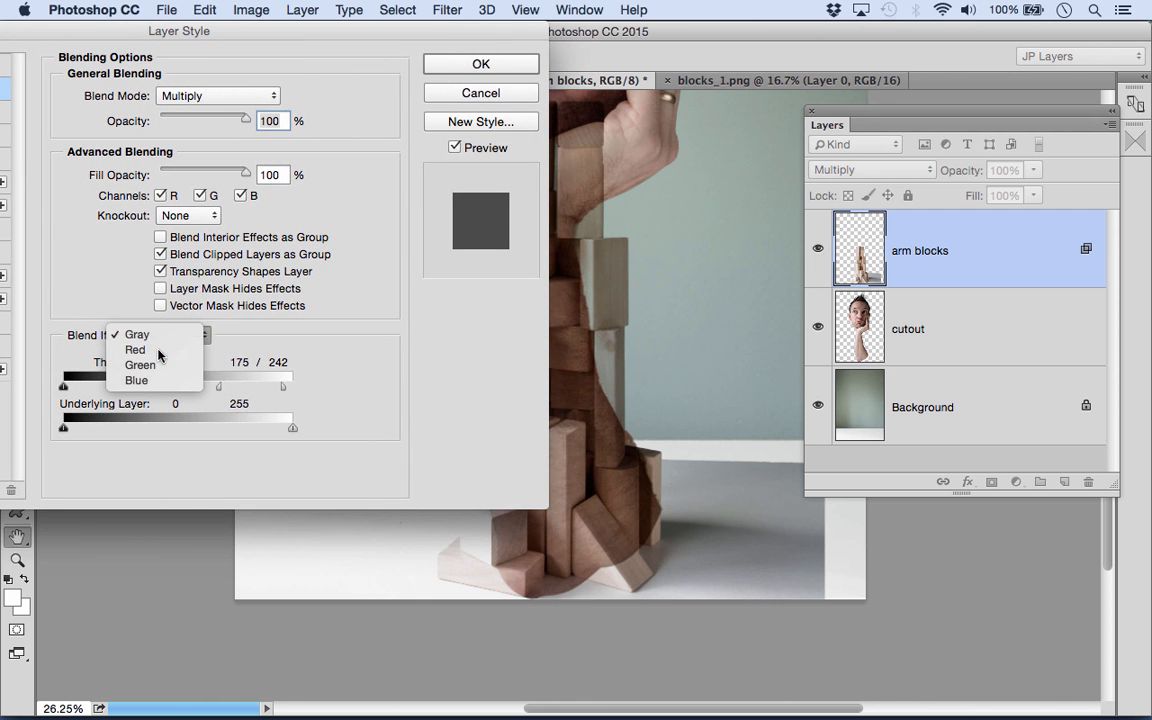
{"action": "left_click", "coordinate": [150, 350]}
{"action": "left_click_drag", "start_coordinate": [383, 45], "coordinate": [292, 50]}
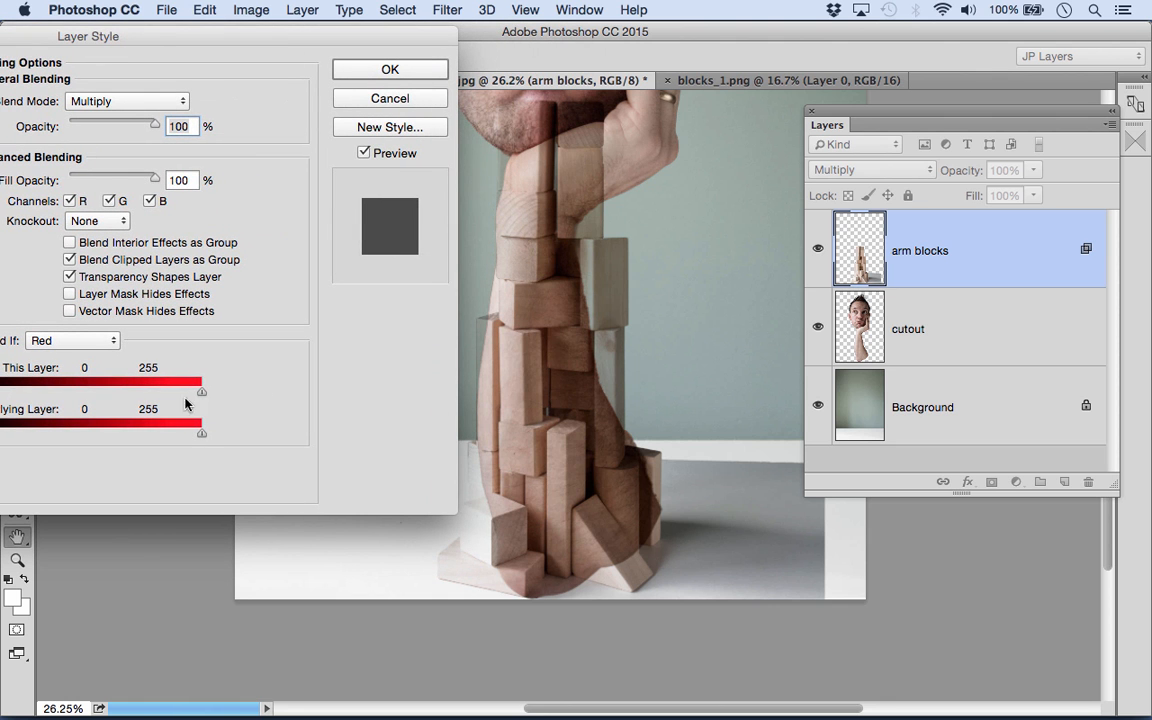
{"action": "key", "text": "alt"}
{"action": "left_click_drag", "start_coordinate": [200, 396], "coordinate": [163, 400]}
{"action": "left_click_drag", "start_coordinate": [161, 400], "coordinate": [157, 401]}
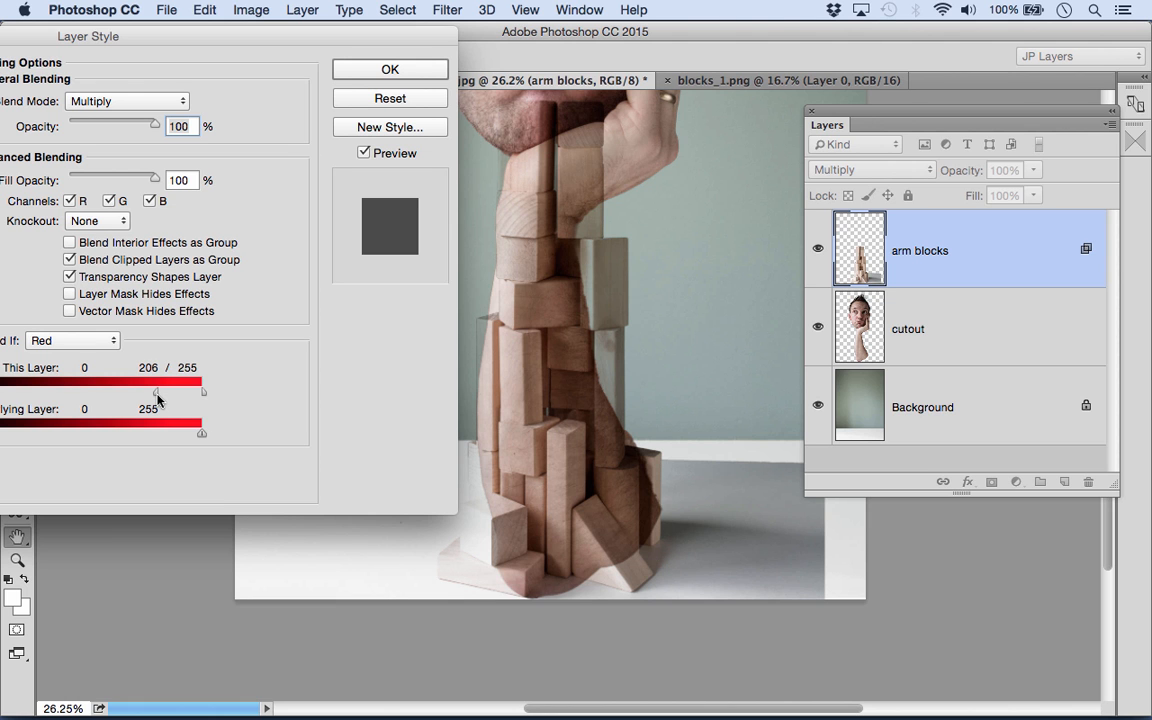
{"action": "left_click", "coordinate": [375, 72]}
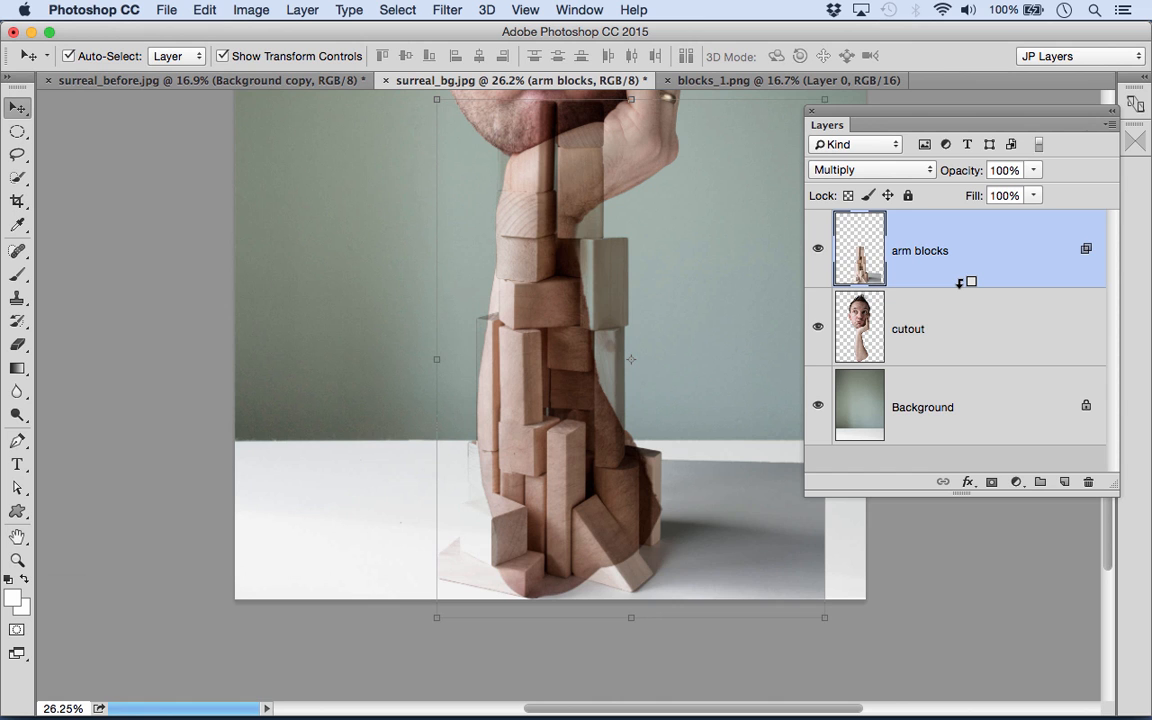
- Clip the arm blocks layer to the cutout layer and duplicate both layers together
{"action": "left_click", "coordinate": [962, 282], "text": "alt"}
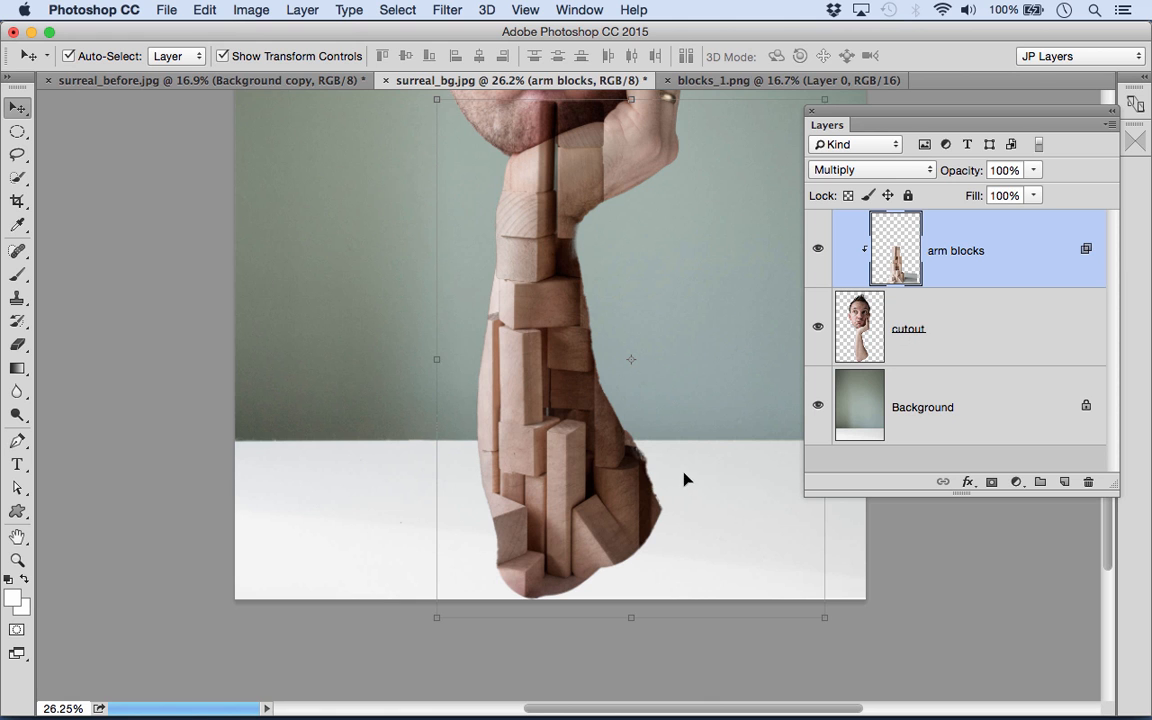
{"action": "left_click", "coordinate": [1016, 337], "text": "shift"}
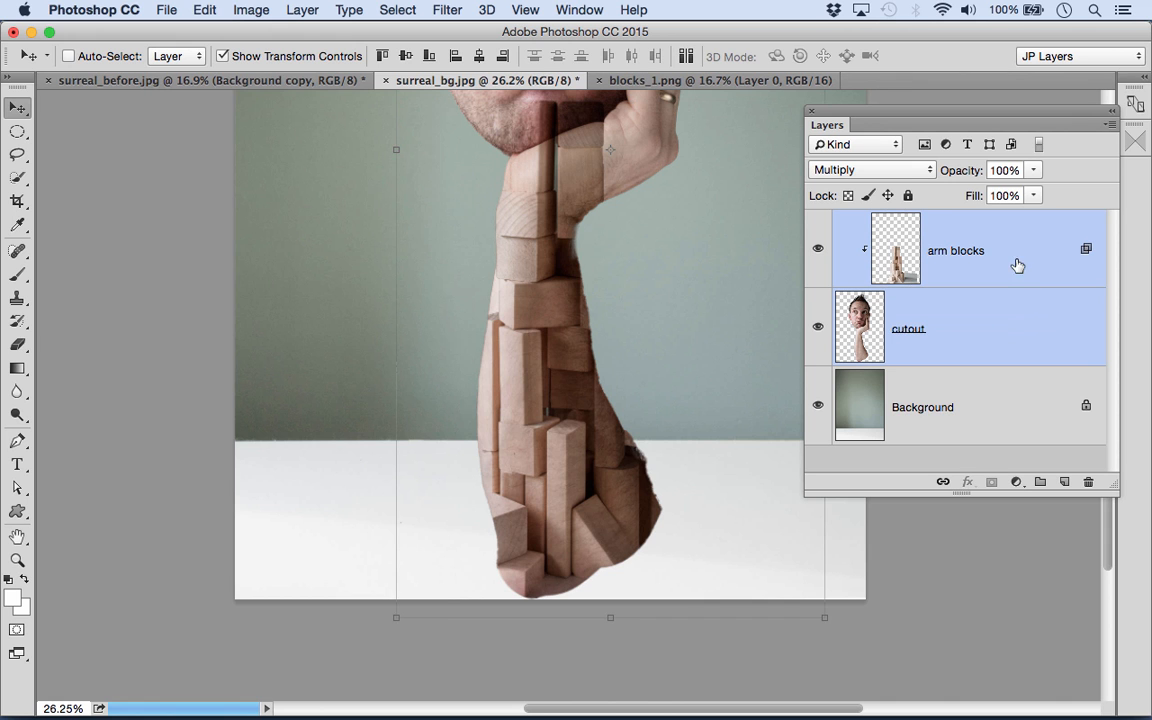
{"action": "key", "text": "super"}
{"action": "key", "text": "super+j"}
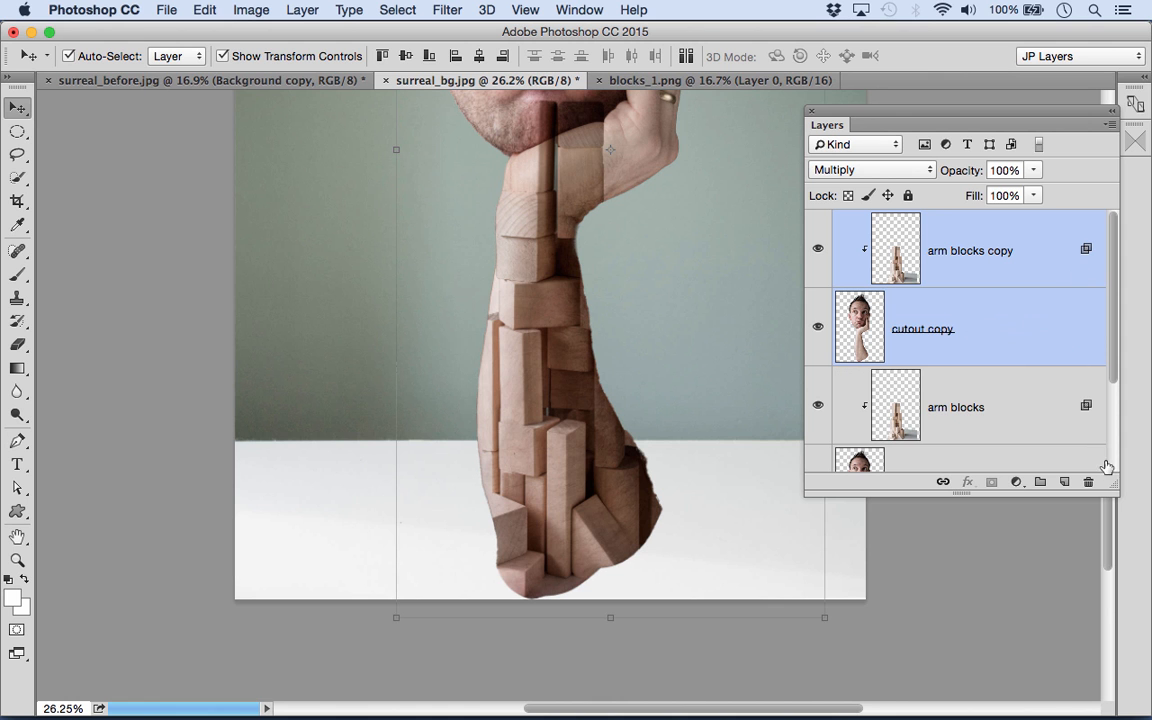
- Move the copied arm blocks and cutout layers beneath the originals, directly above the Background layer
{"action": "left_click_drag", "start_coordinate": [1112, 482], "coordinate": [1126, 592]}
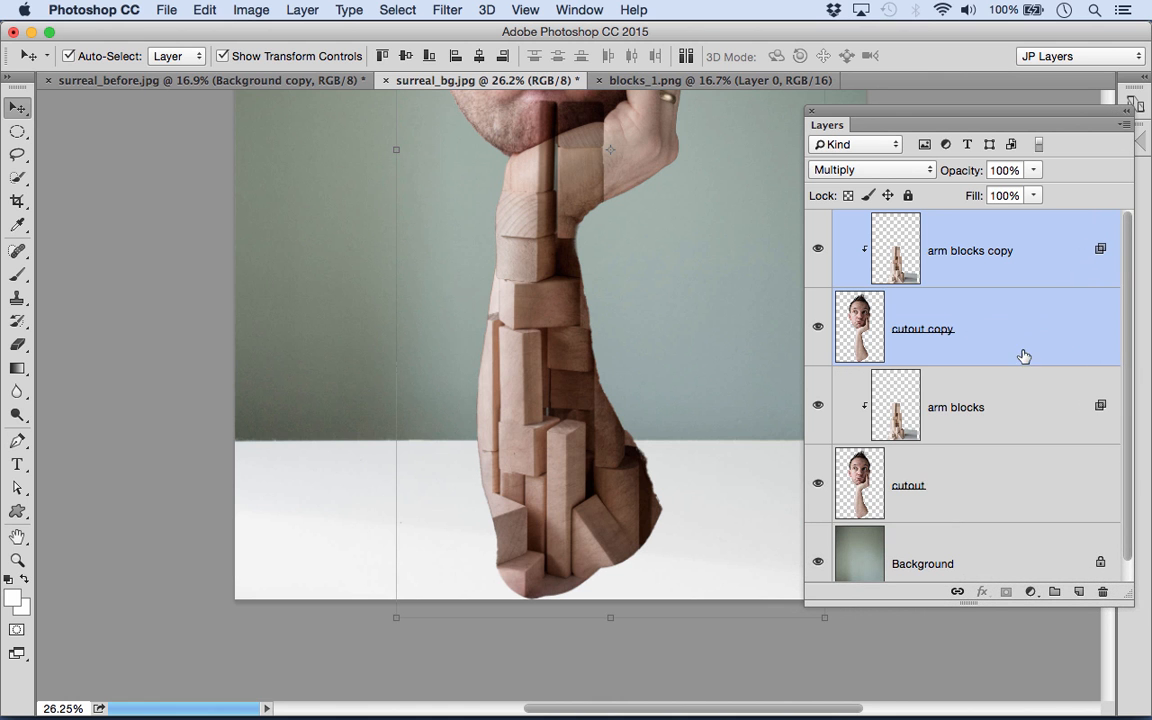
{"action": "left_click_drag", "start_coordinate": [1026, 347], "coordinate": [1017, 527]}
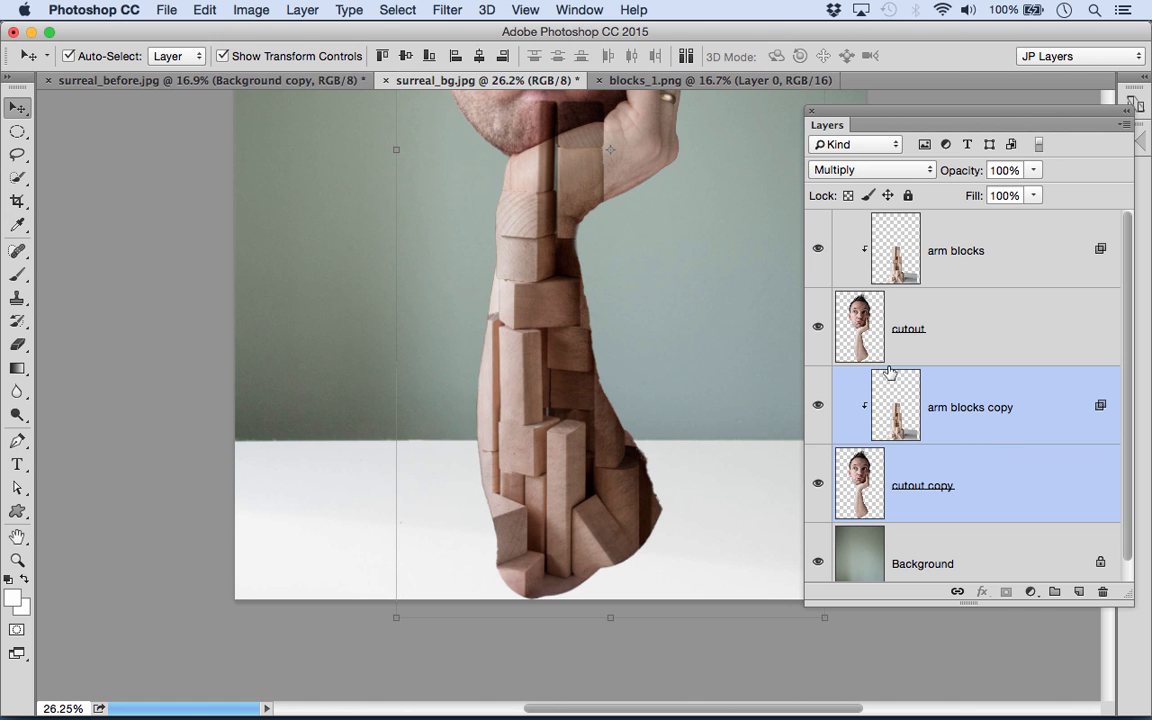
- Release the arm blocks copy layer from its clipping mask and clear its layer style
{"action": "left_click", "coordinate": [980, 437], "text": "alt"}
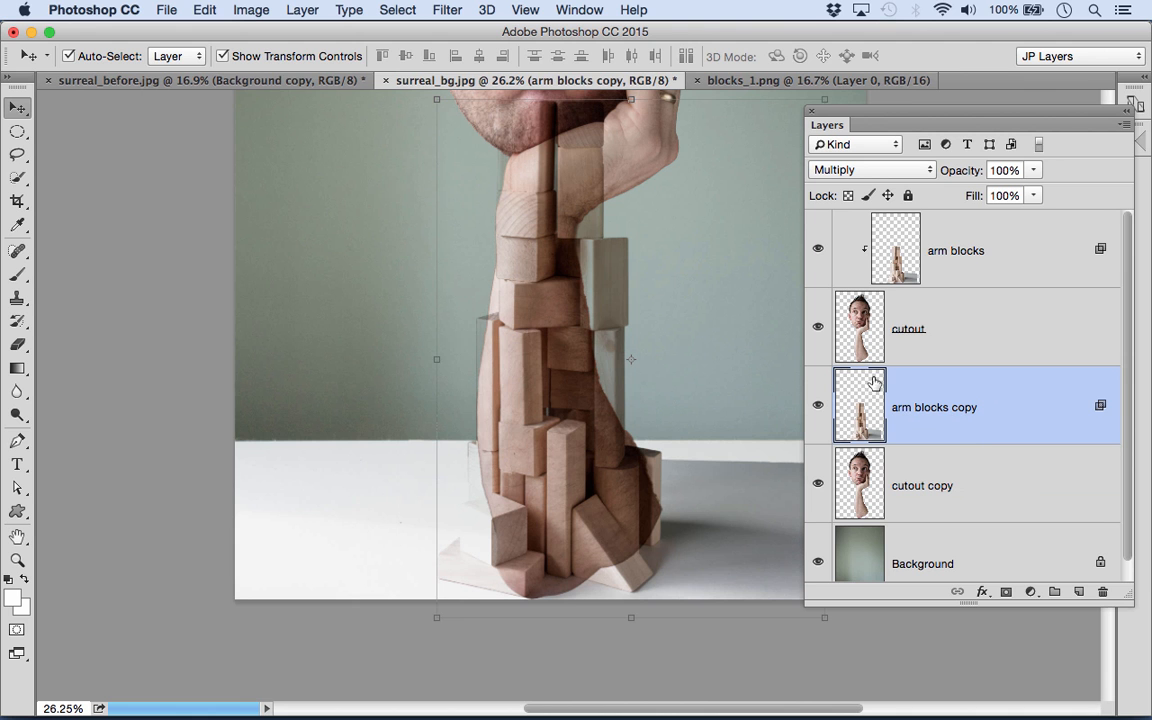
{"action": "right_click", "coordinate": [1097, 405]}
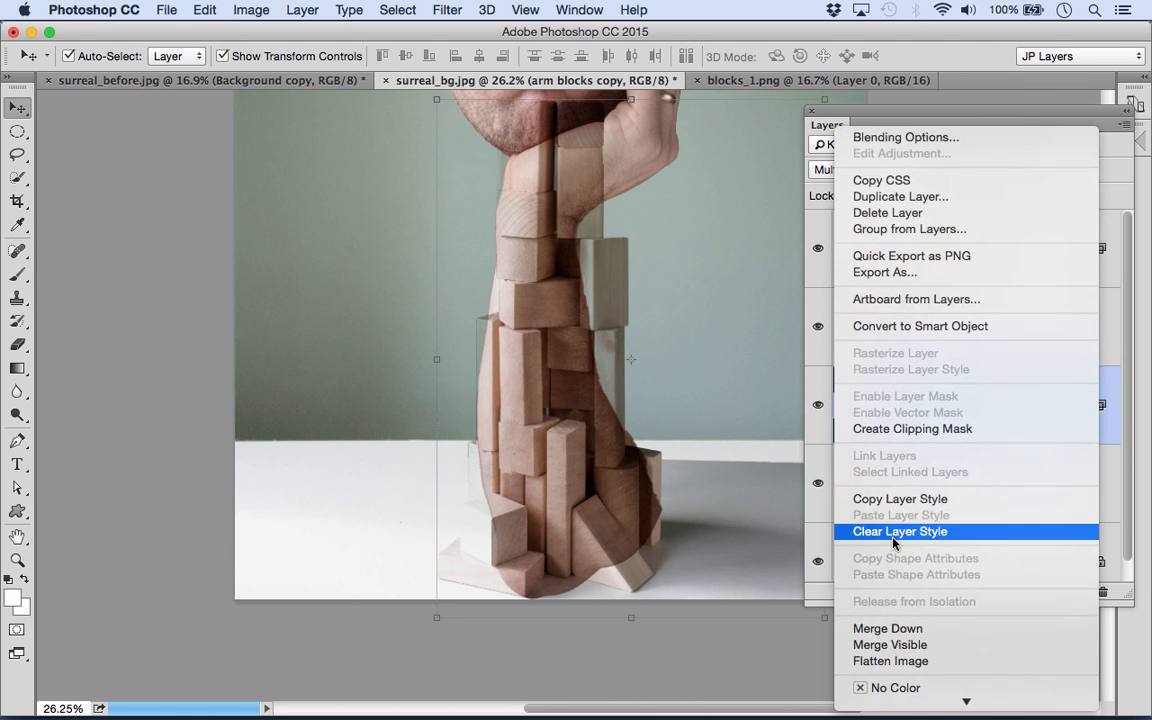
{"action": "left_click", "coordinate": [891, 533]}
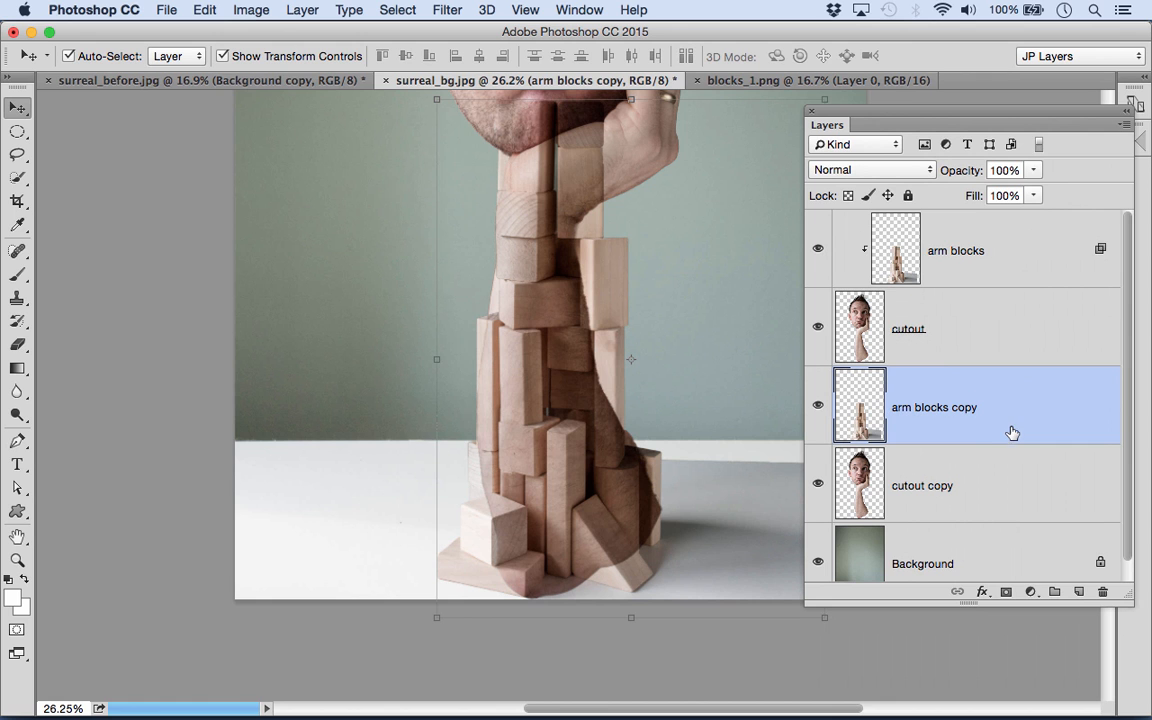
- Add a black mask to the arm blocks copy layer and paint white over it to reveal the outer blocks around the arm's base
{"action": "left_click", "coordinate": [1005, 592], "text": "alt"}
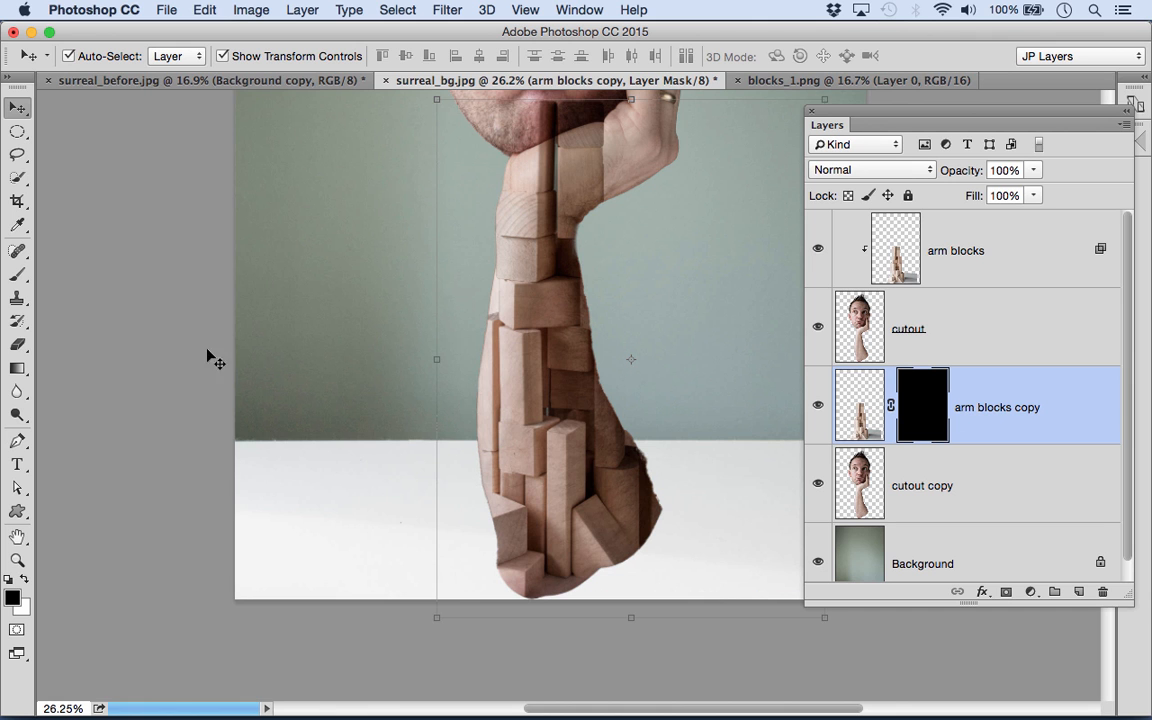
{"action": "left_click", "coordinate": [17, 274]}
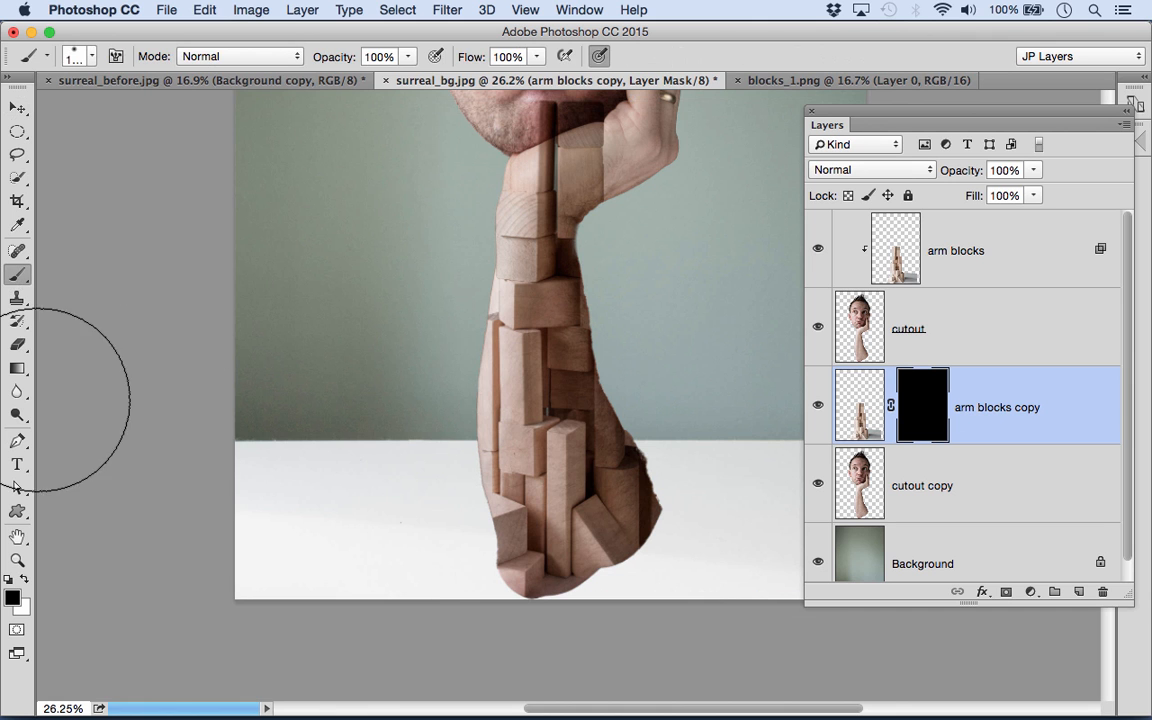
{"action": "key", "text": "x"}
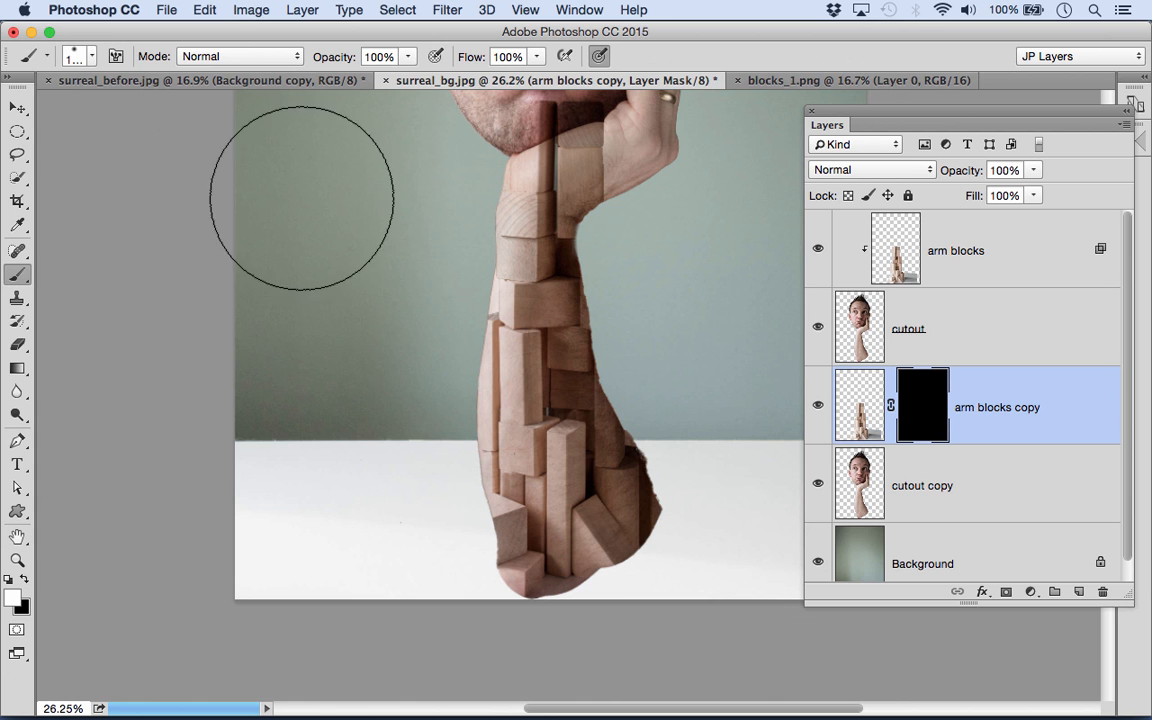
{"action": "key", "text": "bracketleft"}
{"action": "key", "text": "bracketleft"}
{"action": "key", "text": "bracketleft"}
{"action": "key", "text": "bracketleft"}
{"action": "key", "text": "bracketleft"}
{"action": "key", "text": "bracketleft"}
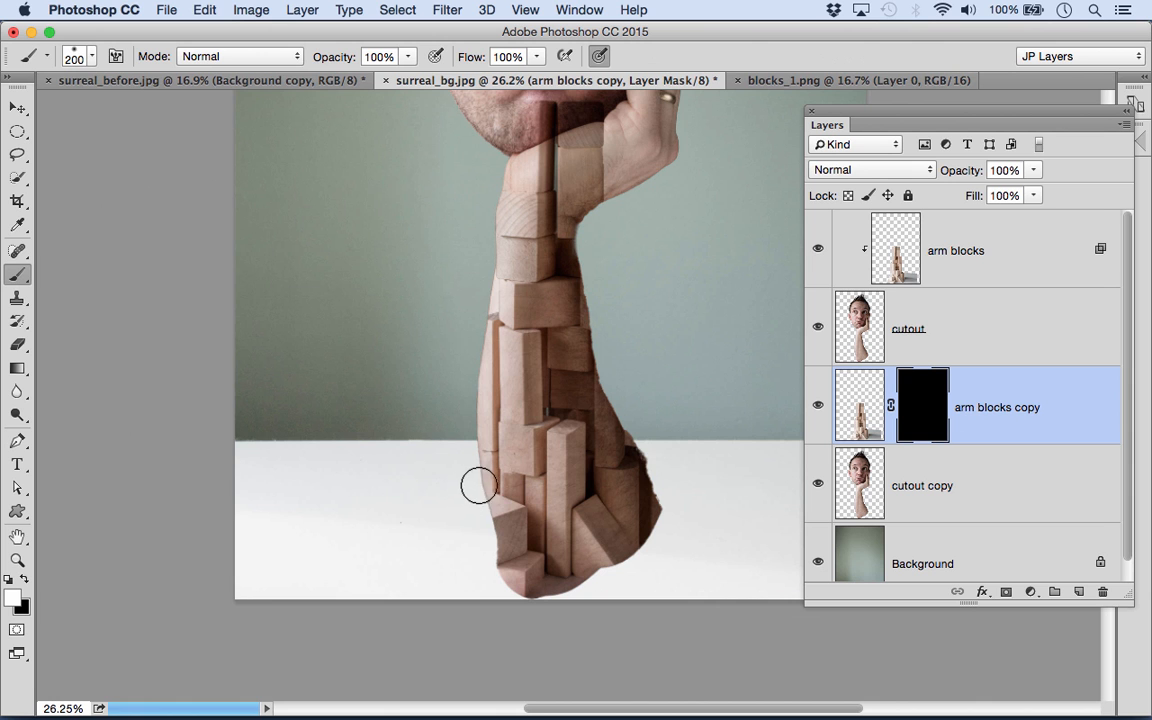
{"action": "mouse_move", "coordinate": [480, 493]}
{"action": "left_mouse_down"}
{"action": "mouse_move", "coordinate": [475, 485]}
{"action": "mouse_move", "coordinate": [461, 509]}
{"action": "mouse_move", "coordinate": [462, 525]}
{"action": "mouse_move", "coordinate": [474, 510]}
{"action": "mouse_move", "coordinate": [477, 581]}
{"action": "mouse_move", "coordinate": [480, 569]}
{"action": "mouse_move", "coordinate": [441, 569]}
{"action": "mouse_move", "coordinate": [530, 569]}
{"action": "mouse_move", "coordinate": [521, 576]}
{"action": "mouse_move", "coordinate": [615, 564]}
{"action": "mouse_move", "coordinate": [546, 564]}
{"action": "mouse_move", "coordinate": [574, 561]}
{"action": "mouse_move", "coordinate": [697, 577]}
{"action": "mouse_move", "coordinate": [581, 570]}
{"action": "mouse_move", "coordinate": [707, 544]}
{"action": "mouse_move", "coordinate": [635, 527]}
{"action": "mouse_move", "coordinate": [647, 497]}
{"action": "left_mouse_up"}
{"action": "key", "text": "bracketright"}
{"action": "key", "text": "bracketright"}
{"action": "key", "text": "bracketleft"}
{"action": "key", "text": "bracketleft"}
{"action": "key", "text": "bracketleft"}
{"action": "key", "text": "bracketleft"}
{"action": "key", "text": "bracketleft"}
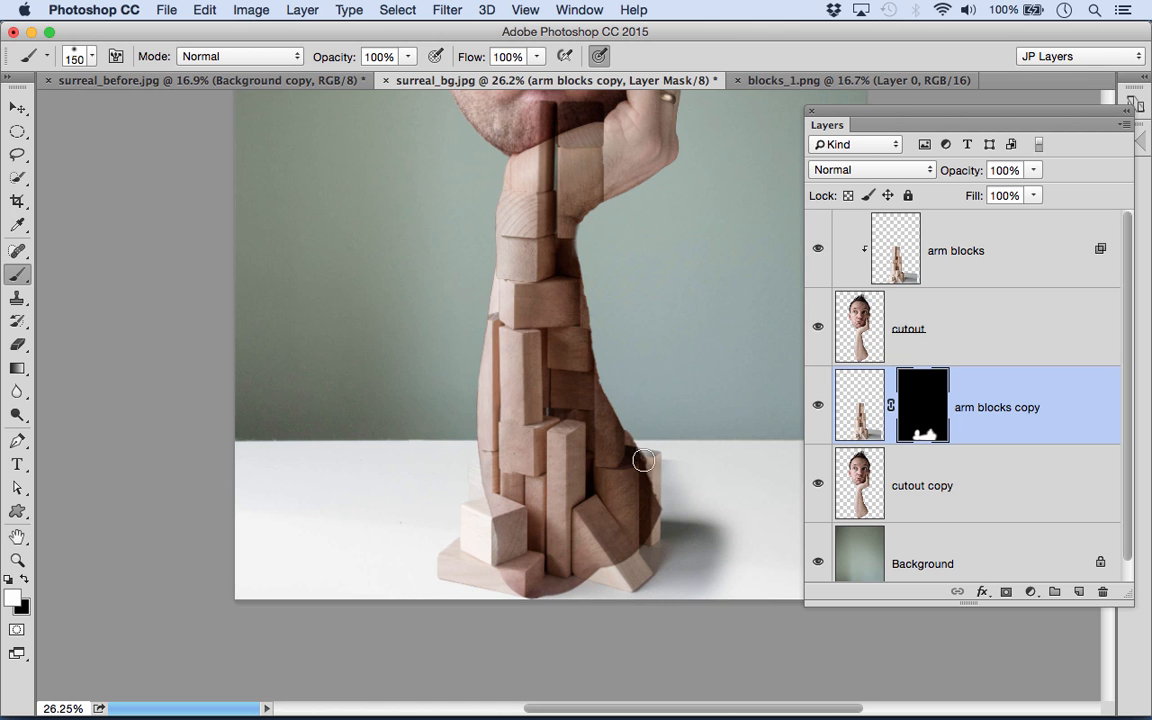
- Paint white on the arm blocks copy mask with a brush enlarged to 600 to bring in the blocks' shadow on the table
{"action": "key", "text": "bracketright"}
{"action": "key", "text": "bracketright"}
{"action": "key", "text": "bracketright"}
{"action": "key", "text": "bracketright"}
{"action": "key", "text": "bracketright"}
{"action": "key", "text": "bracketright"}
{"action": "key", "text": "bracketright"}
{"action": "left_click_drag", "start_coordinate": [697, 532], "coordinate": [750, 545]}
{"action": "key", "text": "bracketright"}
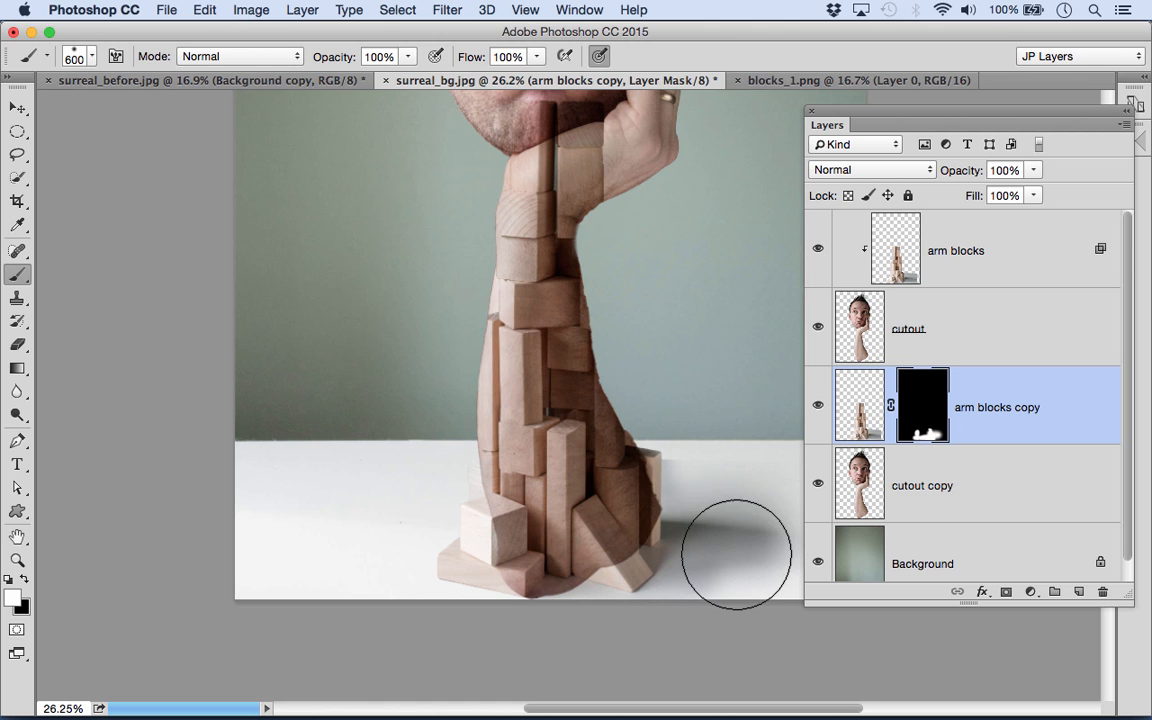
- Paint black on the arm blocks copy mask to trim and soften the outer edges of the shadow, reducing the brush to 500
{"action": "left_click_drag", "start_coordinate": [826, 130], "coordinate": [1042, 182]}
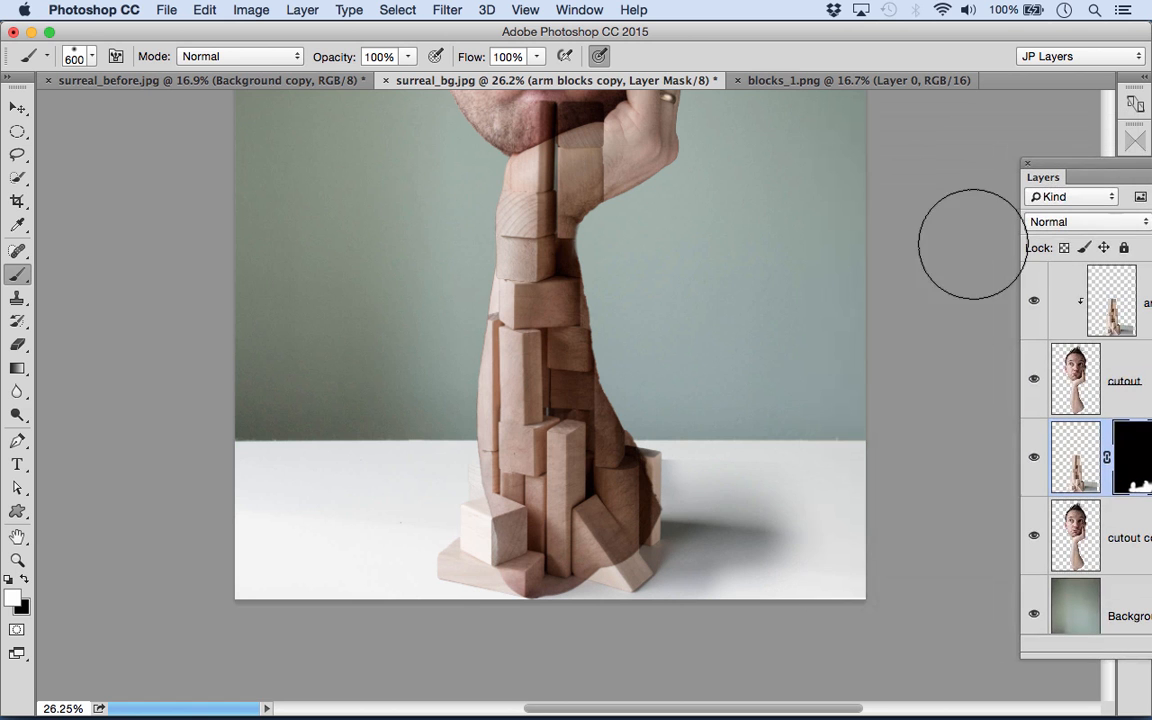
{"action": "key", "text": "x"}
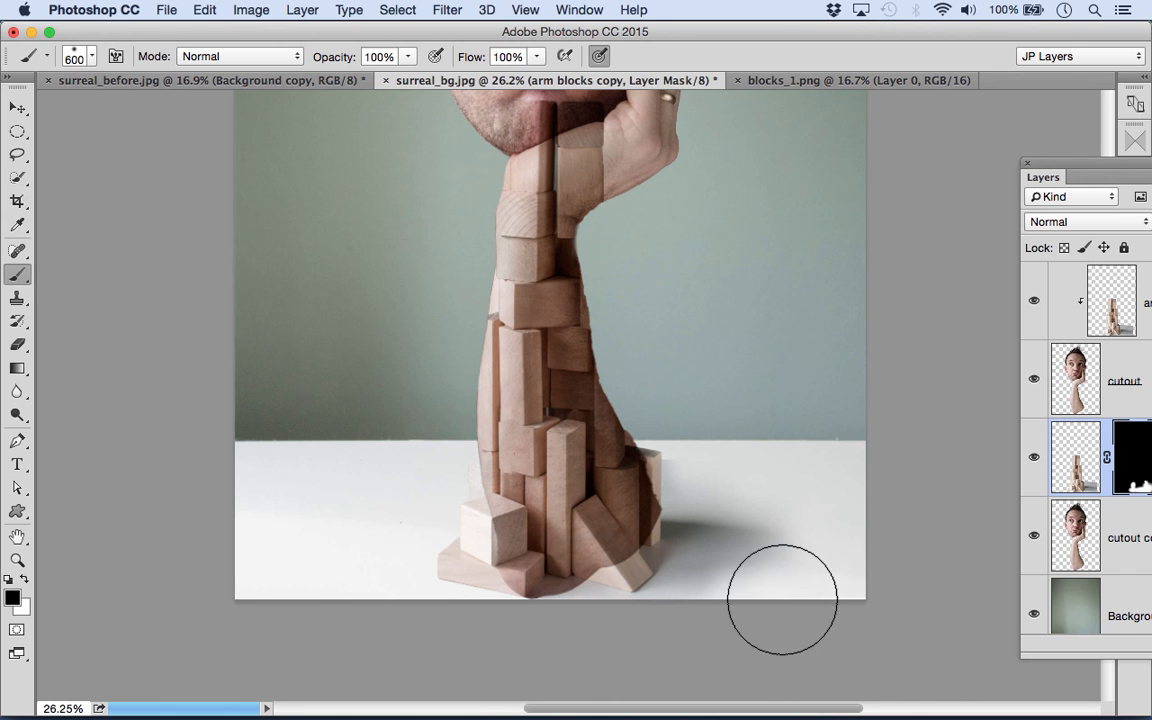
{"action": "key", "text": "bracketleft"}
{"action": "key", "text": "bracketleft"}
{"action": "key", "text": "bracketleft"}
{"action": "key", "text": "bracketleft"}
{"action": "key", "text": "bracketleft"}
{"action": "key", "text": "bracketleft"}
{"action": "key", "text": "bracketleft"}
{"action": "key", "text": "bracketleft"}
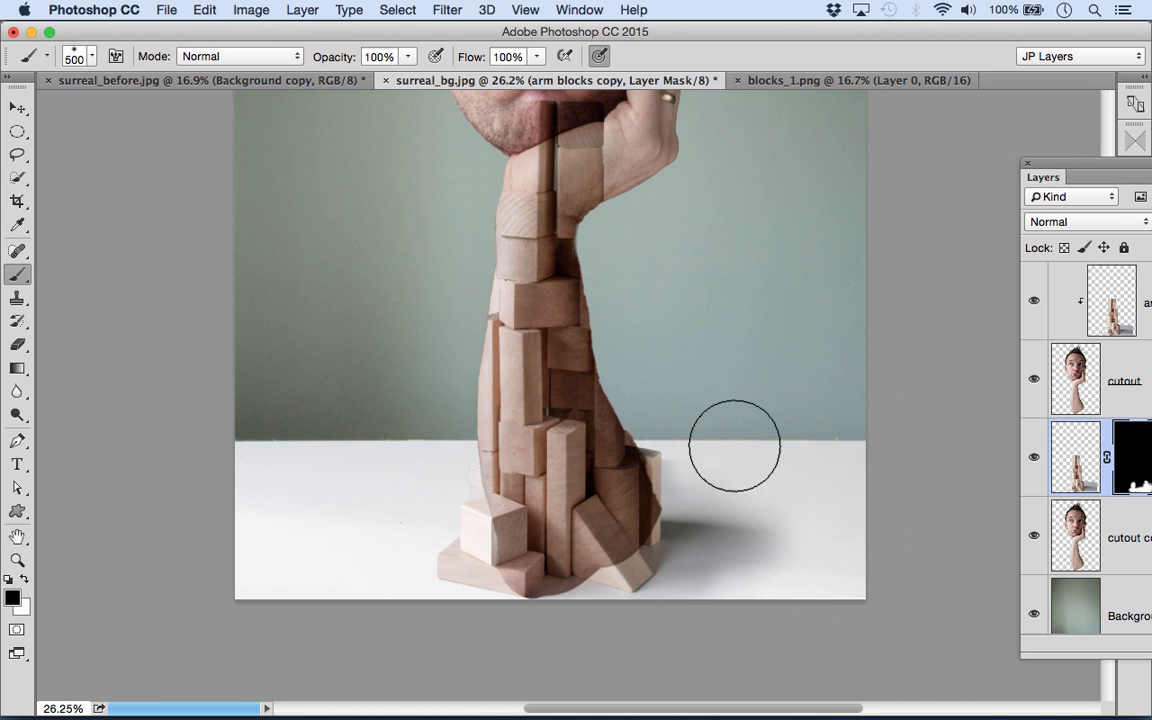
- Select the cutout copy layer and lasso a strip of skin along the lower left side of the arm
{"action": "key", "text": "x"}
{"action": "left_click_drag", "start_coordinate": [549, 487], "coordinate": [565, 335]}
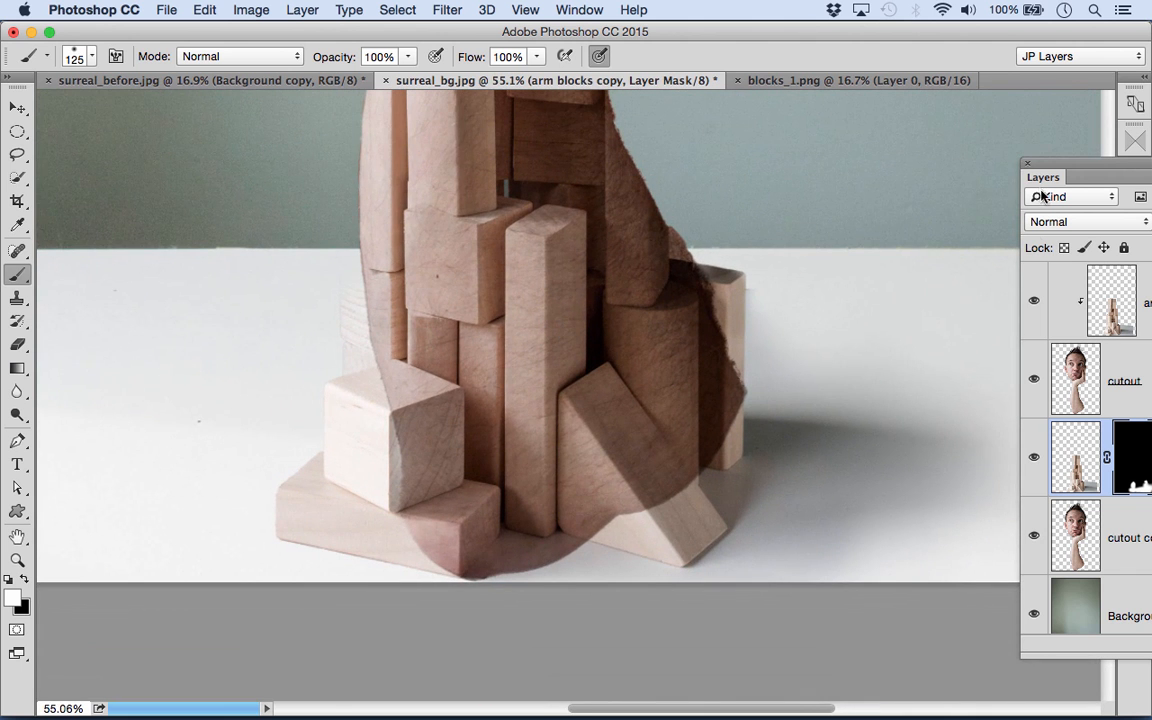
{"action": "left_click_drag", "start_coordinate": [1040, 178], "coordinate": [841, 133]}
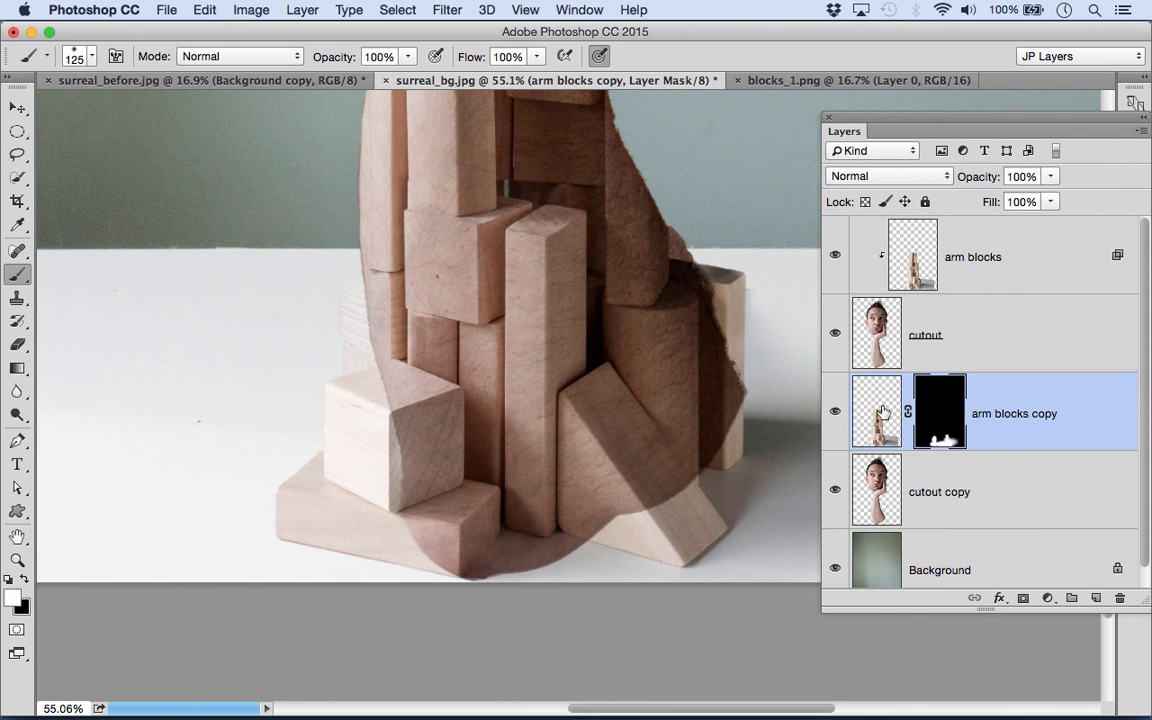
{"action": "left_click", "coordinate": [899, 482]}
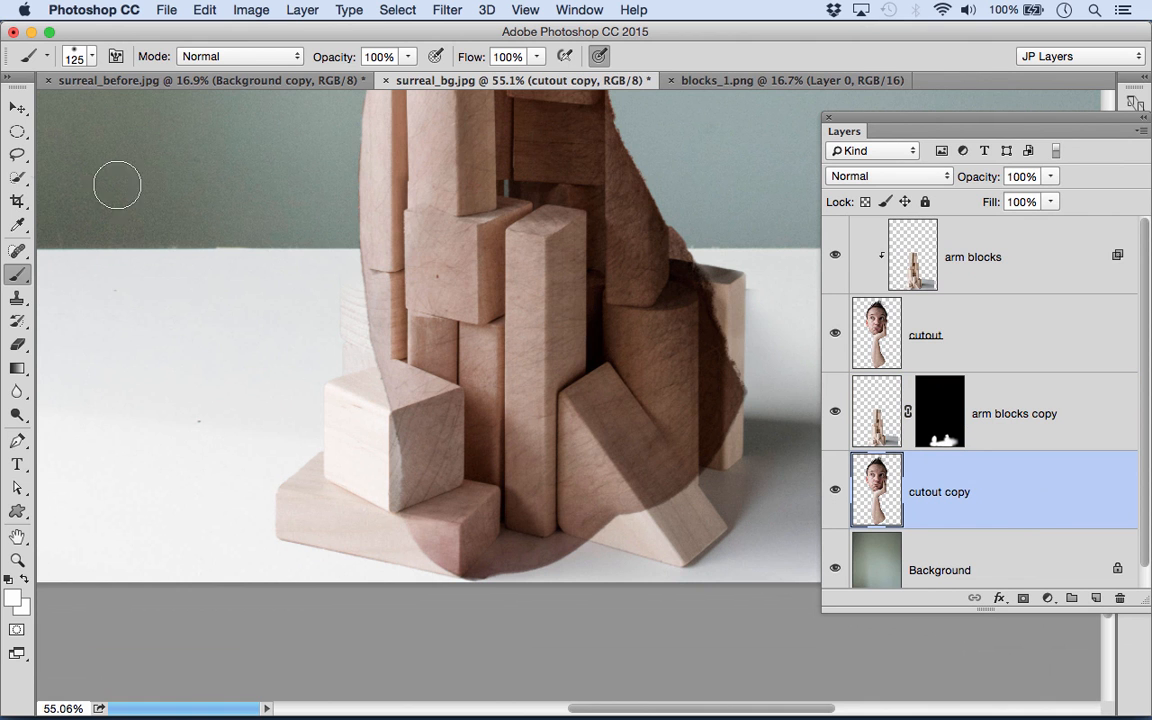
{"action": "left_click", "coordinate": [16, 155]}
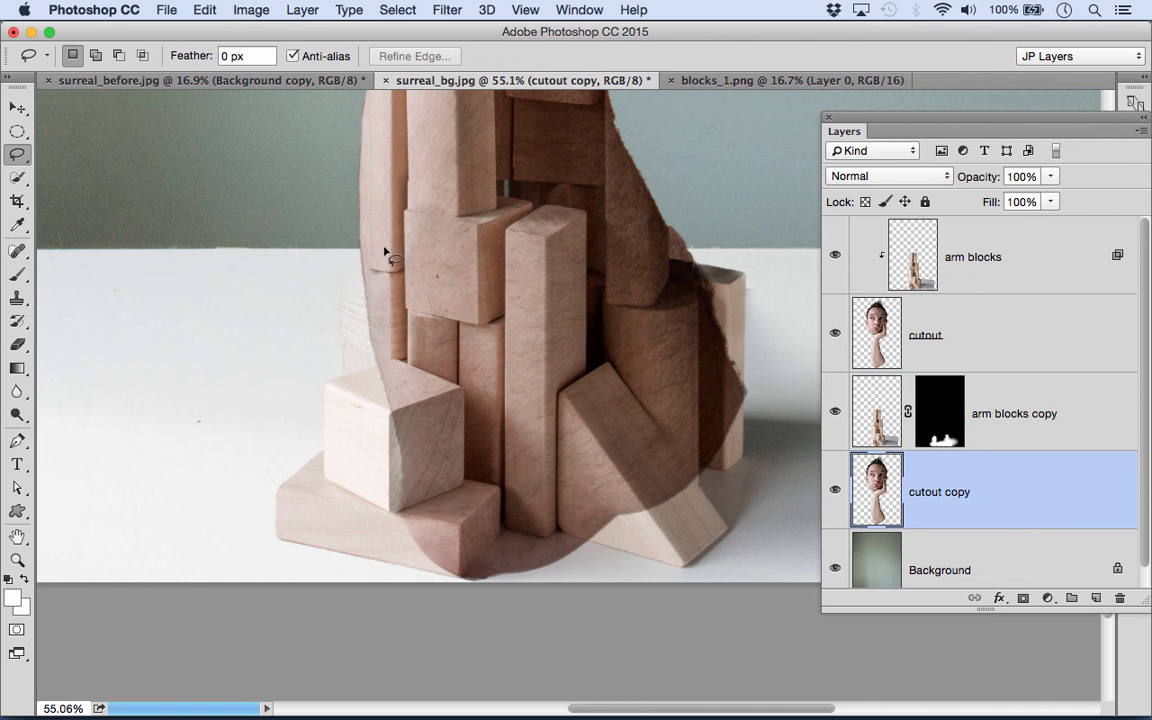
{"action": "mouse_move", "coordinate": [364, 241]}
{"action": "left_mouse_down"}
{"action": "mouse_move", "coordinate": [409, 522]}
{"action": "mouse_move", "coordinate": [427, 548]}
{"action": "left_mouse_up"}
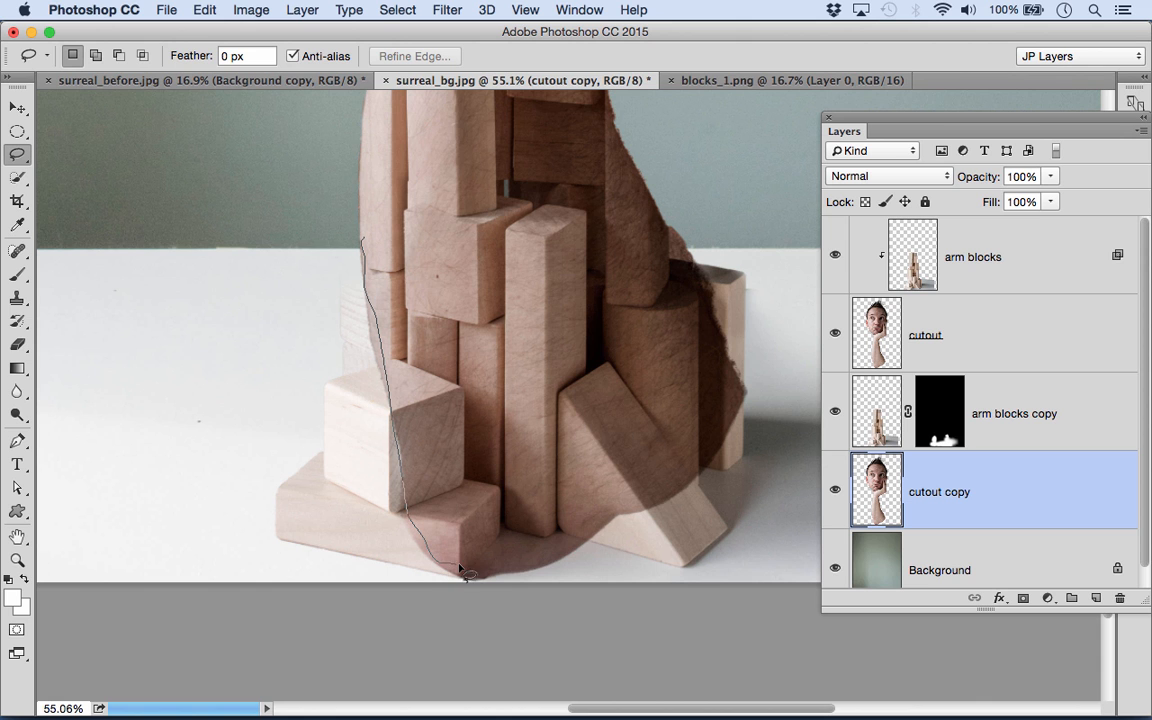
{"action": "left_click_drag", "start_coordinate": [510, 567], "coordinate": [546, 560]}
{"action": "mouse_move", "coordinate": [535, 440]}
{"action": "left_mouse_down"}
{"action": "mouse_move", "coordinate": [482, 237]}
{"action": "mouse_move", "coordinate": [403, 146]}
{"action": "mouse_move", "coordinate": [363, 172]}
{"action": "left_mouse_up"}
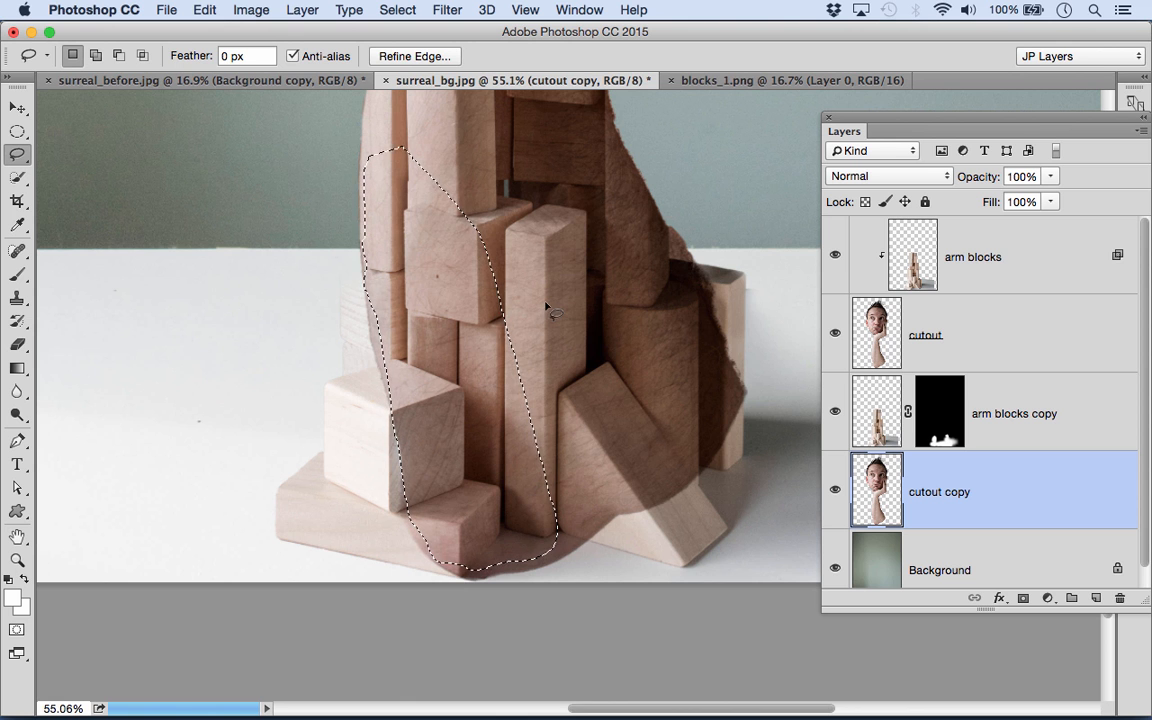
- Copy the selected skin to a new layer, place it above arm blocks copy and clip it to that layer
{"action": "key", "text": "super+j"}
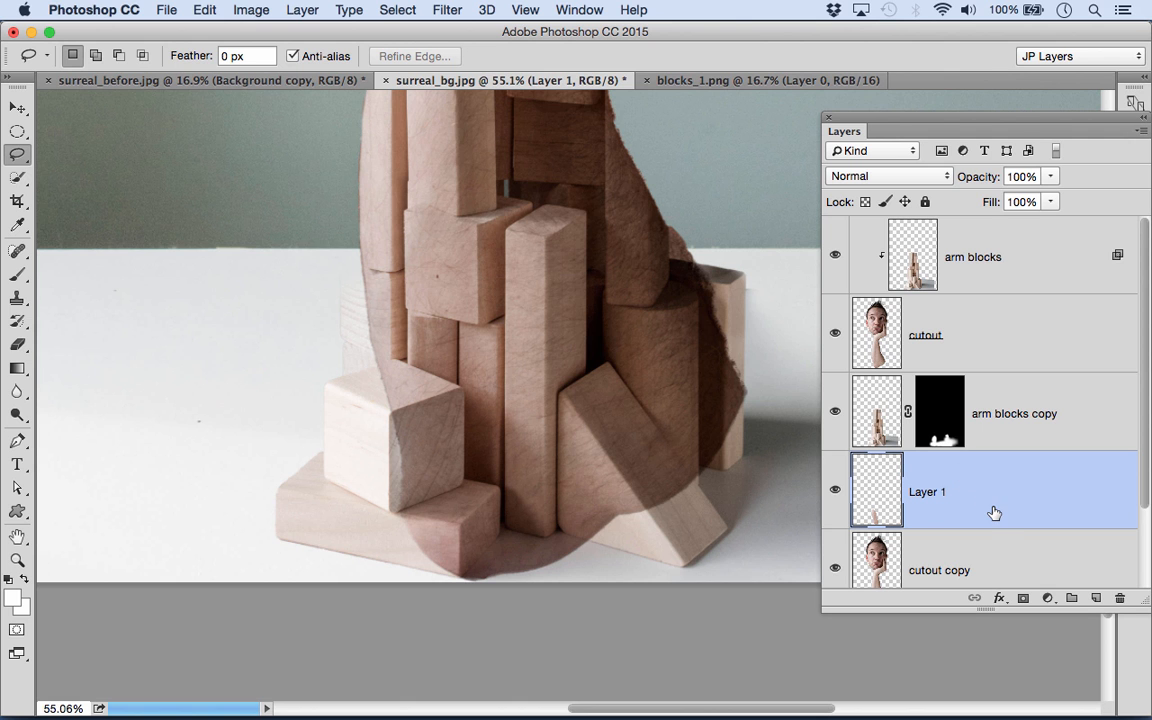
{"action": "left_click_drag", "start_coordinate": [994, 511], "coordinate": [934, 467]}
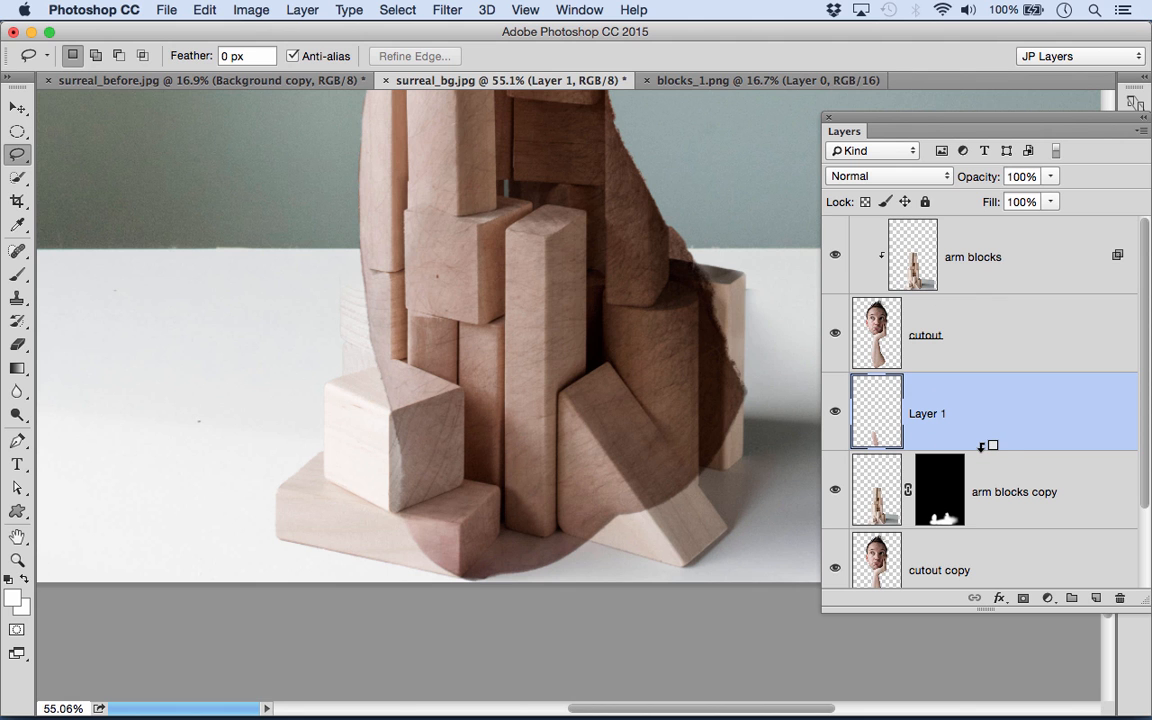
{"action": "left_click", "coordinate": [990, 445], "text": "alt"}
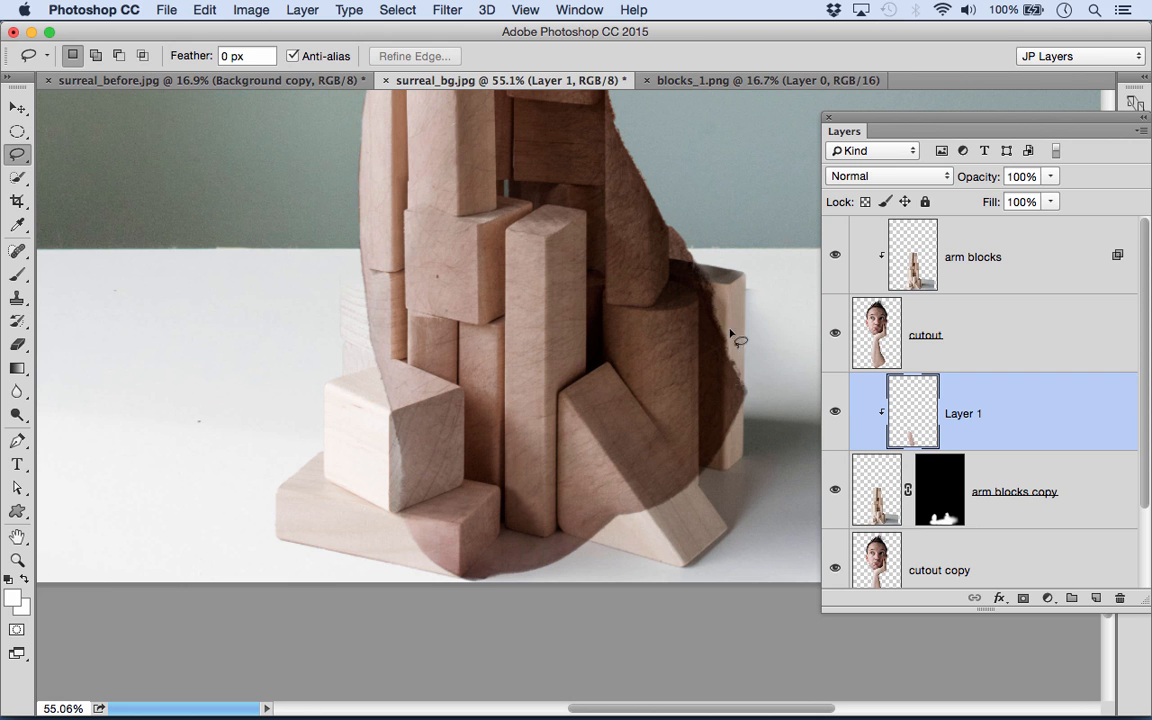
- Transform the clipped skin layer to cover the protruding blocks left of the arm, widening it to 113.85%, and apply
{"action": "left_click", "coordinate": [17, 107]}
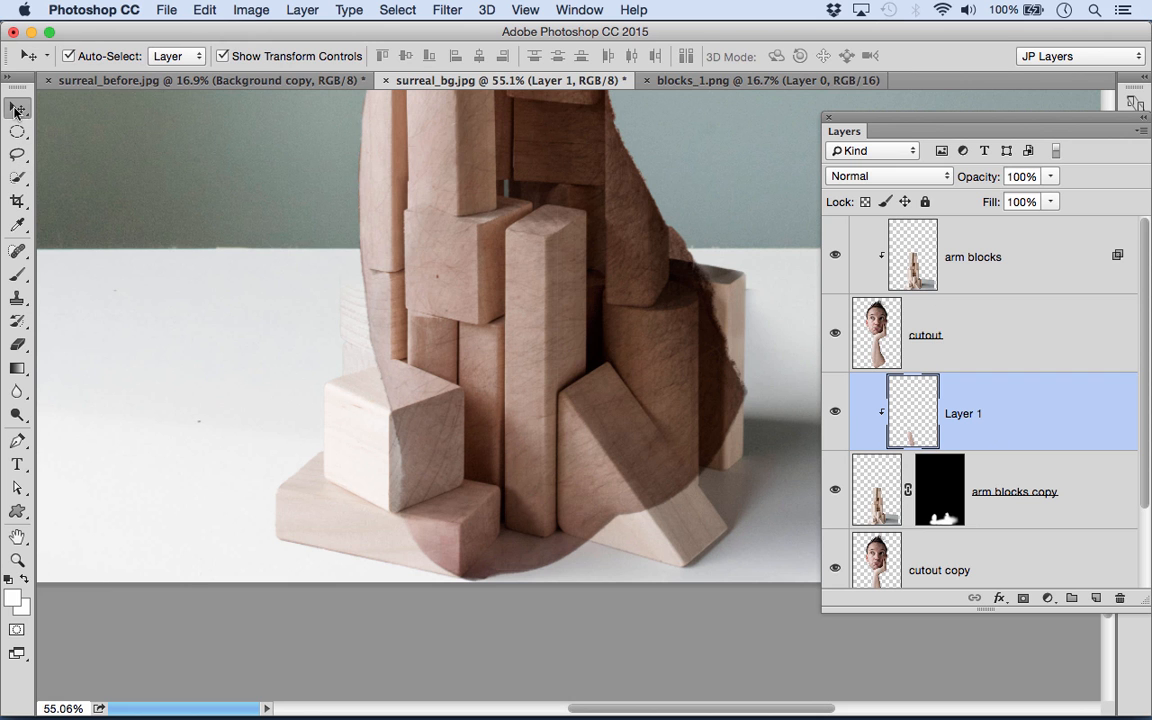
{"action": "key", "text": "super+t"}
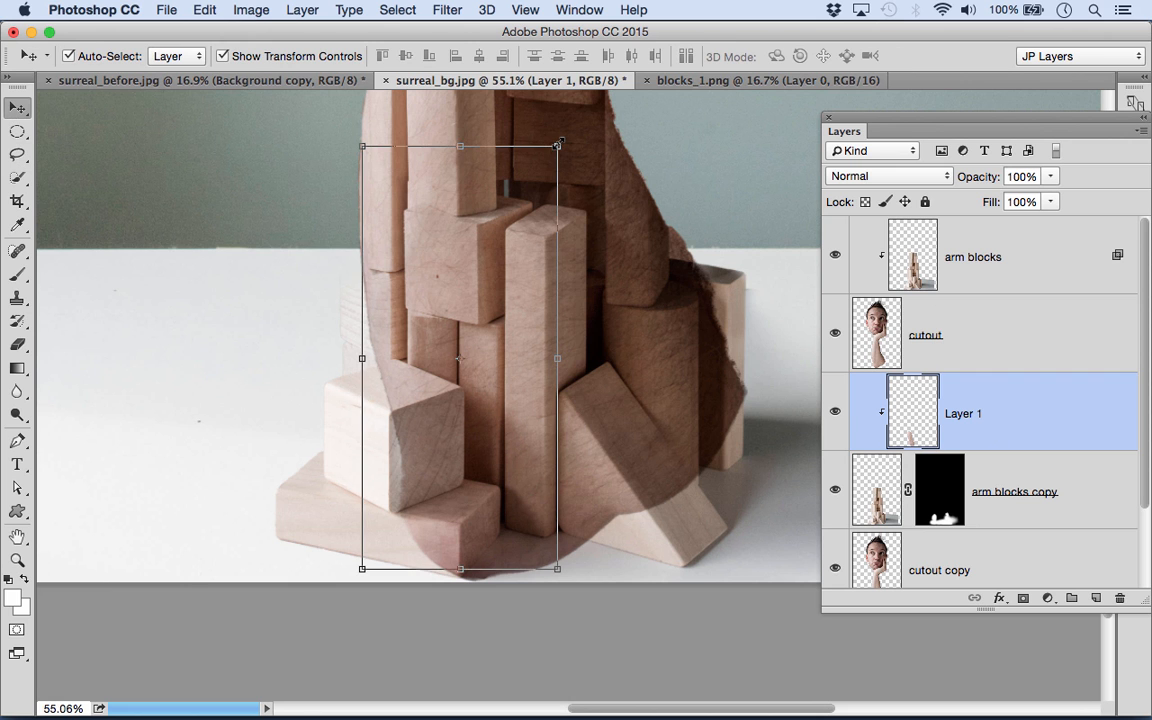
{"action": "left_click_drag", "start_coordinate": [473, 341], "coordinate": [360, 386]}
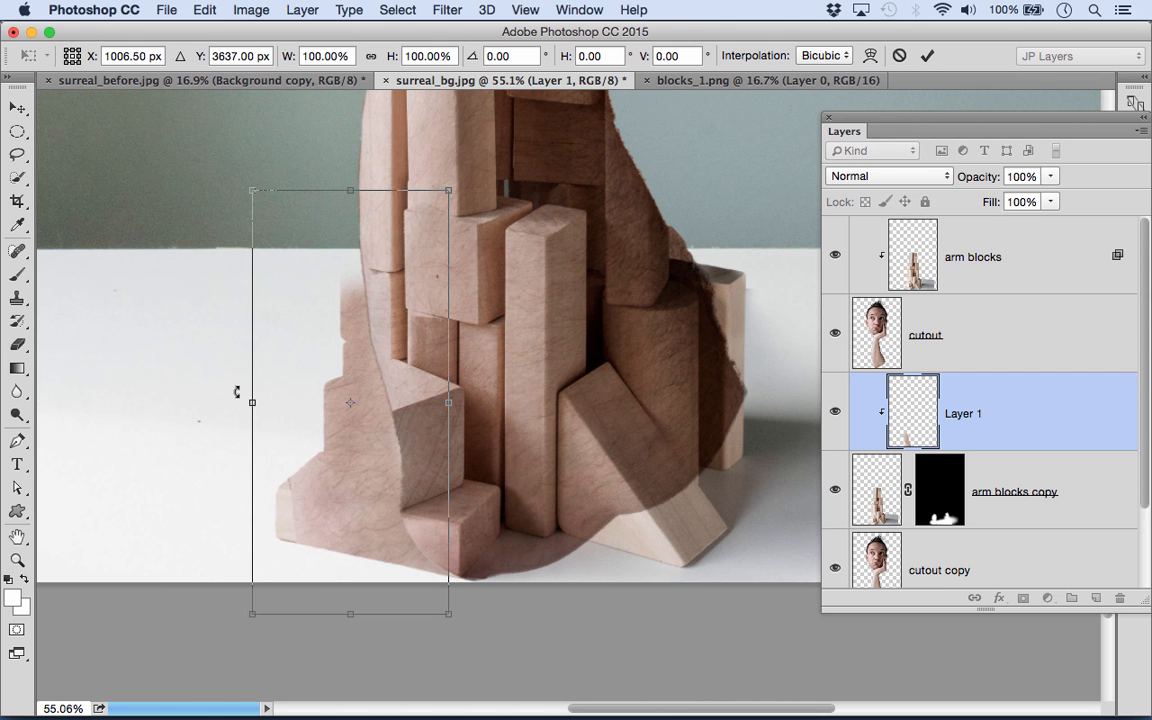
{"action": "left_click_drag", "start_coordinate": [257, 405], "coordinate": [230, 404]}
{"action": "left_click_drag", "start_coordinate": [301, 397], "coordinate": [317, 394]}
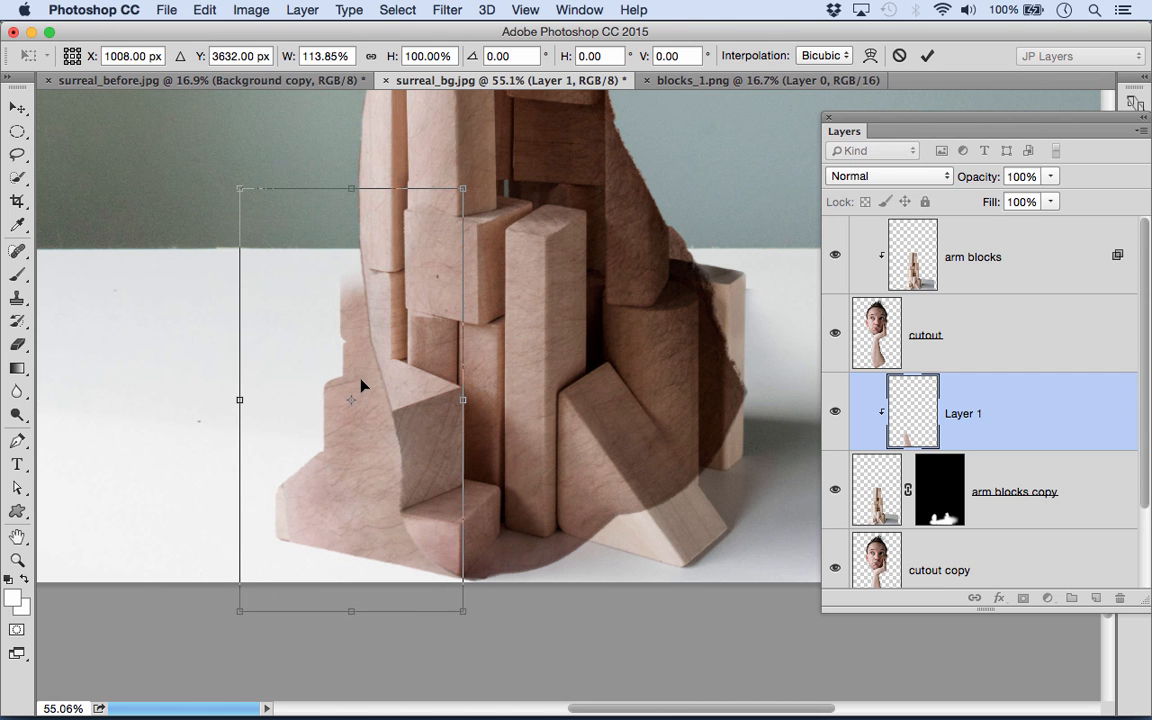
{"action": "key", "text": "Return"}
- Set the clipped skin layer's blend mode to Multiply and its opacity to 74%
{"action": "left_click", "coordinate": [893, 177]}
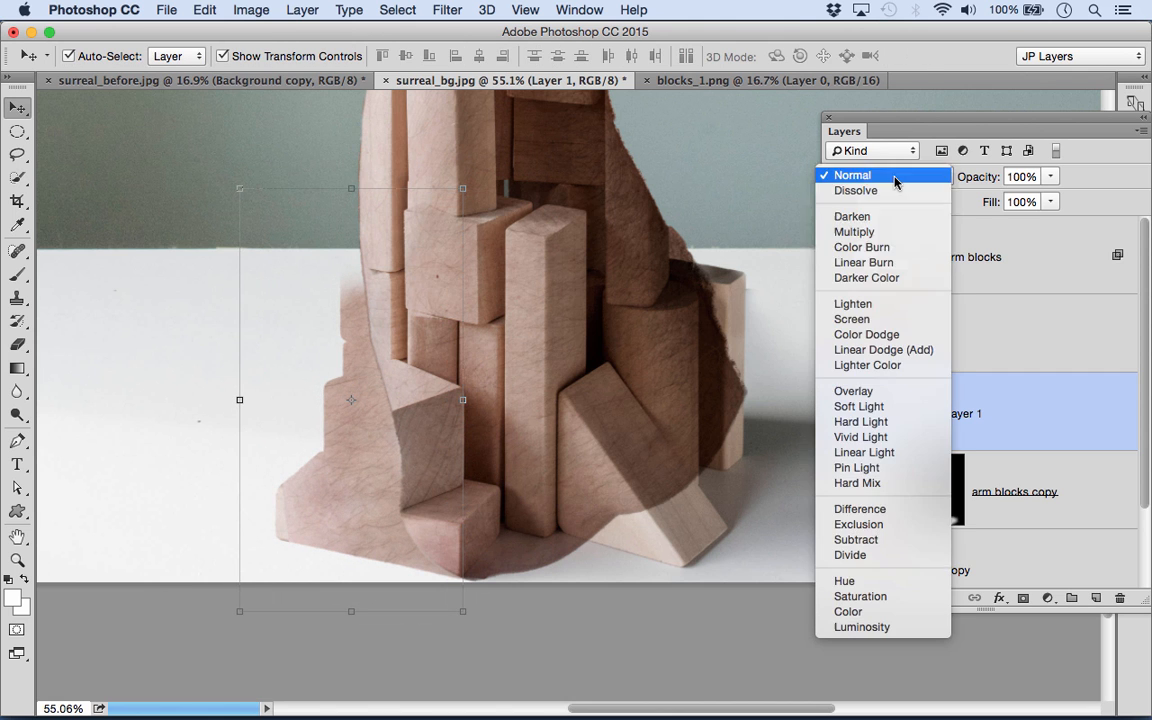
{"action": "left_click", "coordinate": [862, 232]}
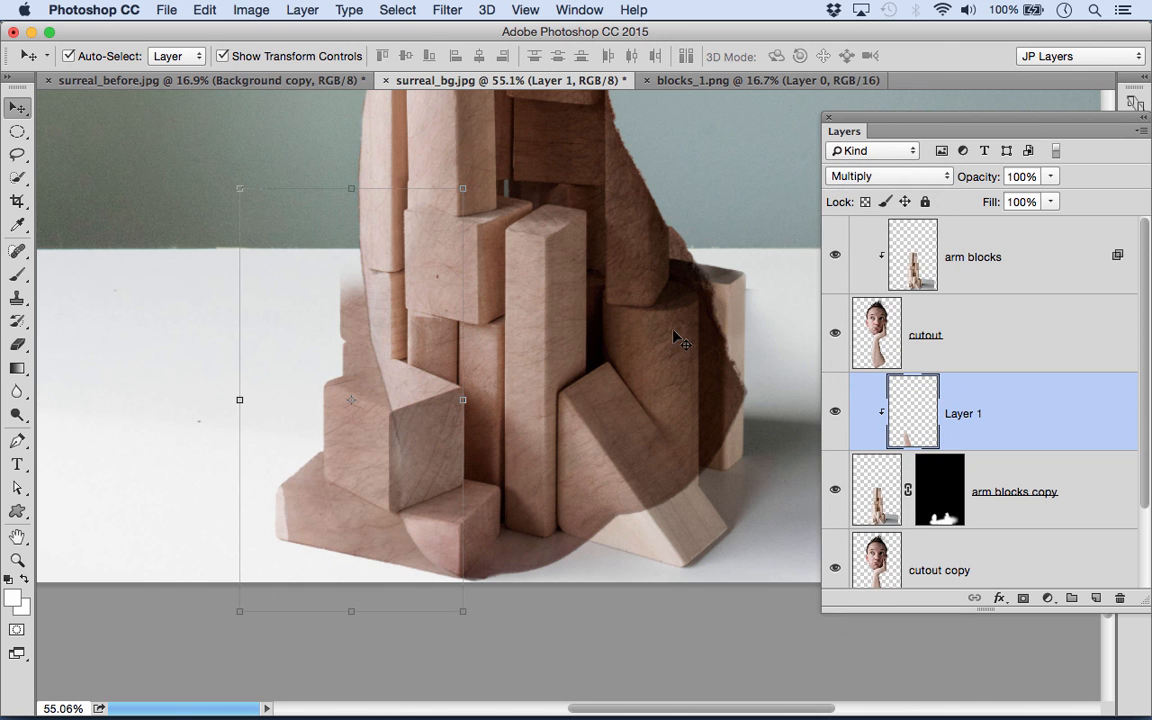
{"action": "left_click_drag", "start_coordinate": [995, 176], "coordinate": [961, 182]}
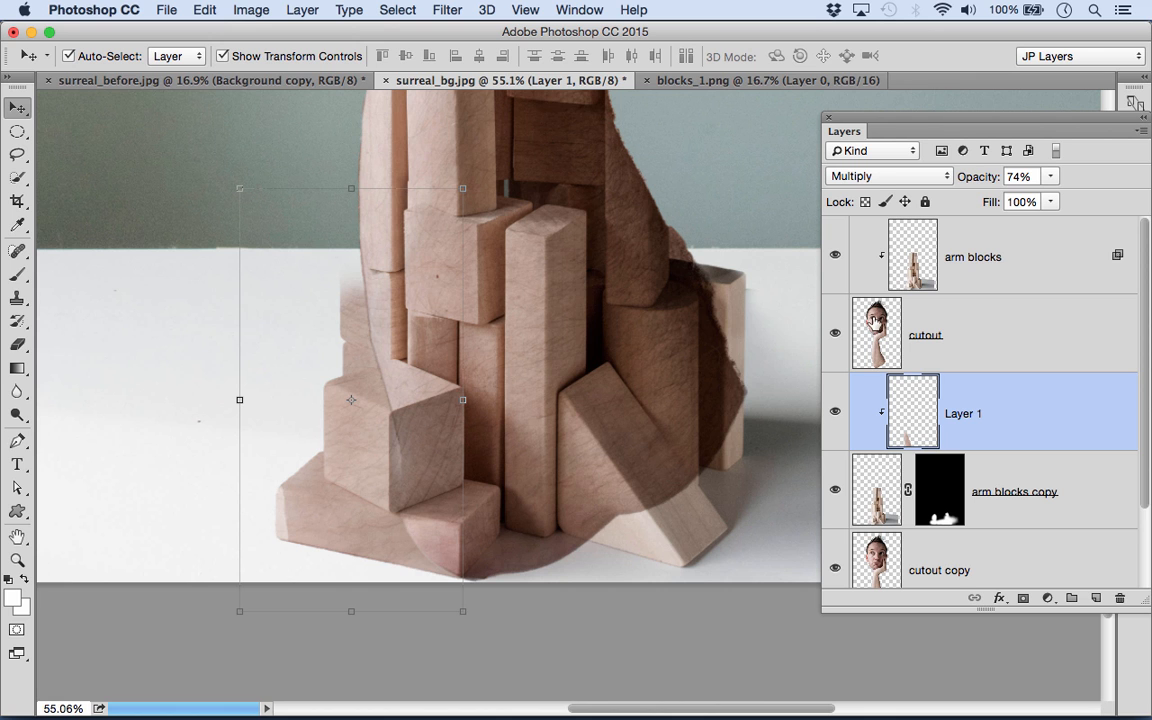
- Add a mask to the cutout layer and paint black to hide the arm's hard edge on its lower left side
{"action": "left_click", "coordinate": [875, 325]}
{"action": "left_click", "coordinate": [1025, 597]}
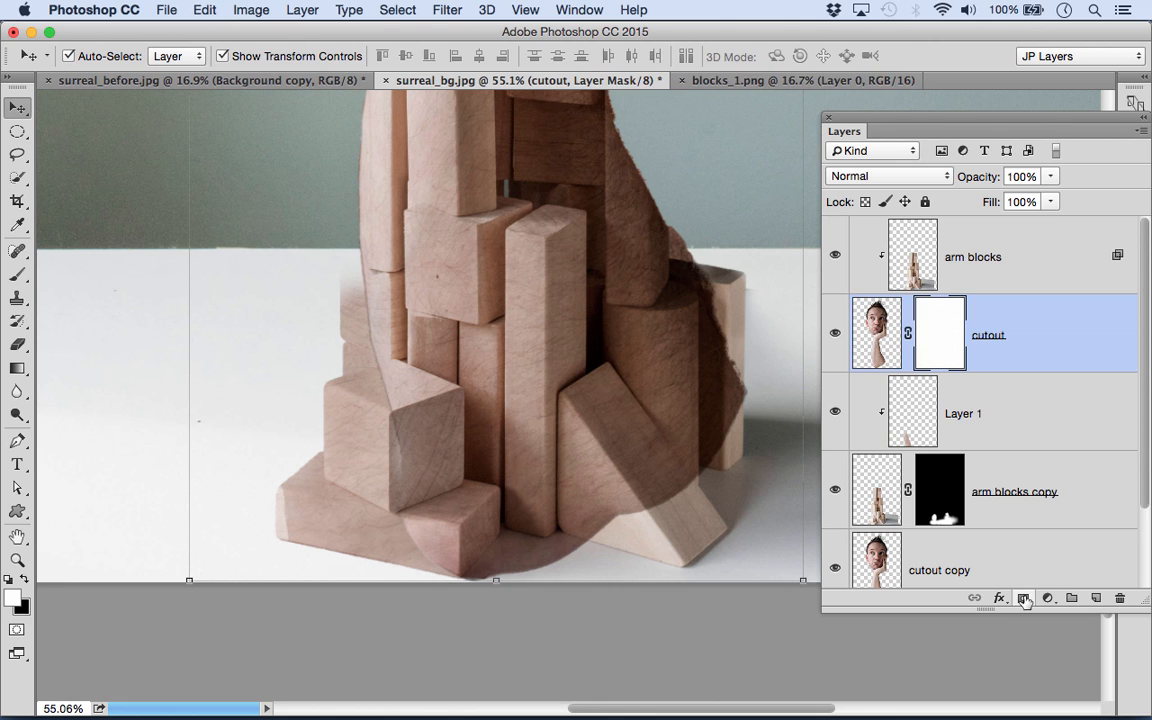
{"action": "left_click", "coordinate": [26, 268]}
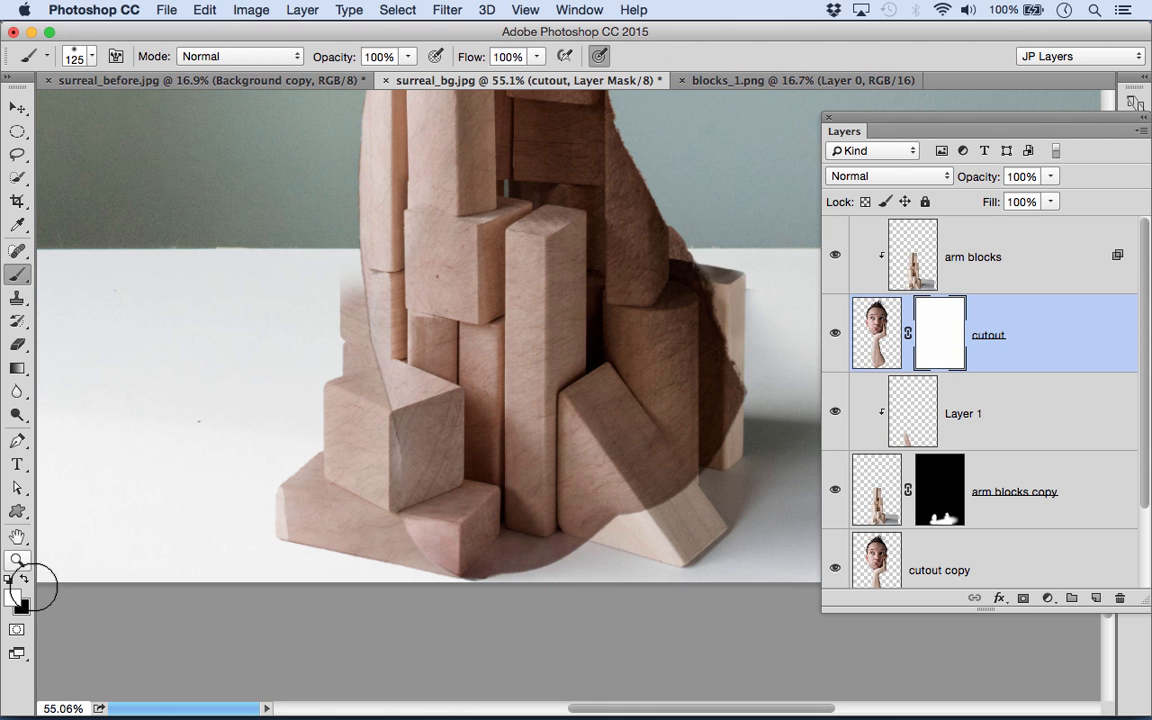
{"action": "key", "text": "x"}
{"action": "key", "text": "]"}
{"action": "key", "text": "]"}
{"action": "key", "text": "]"}
{"action": "key", "text": "]"}
{"action": "key", "text": "]"}
{"action": "key", "text": "]"}
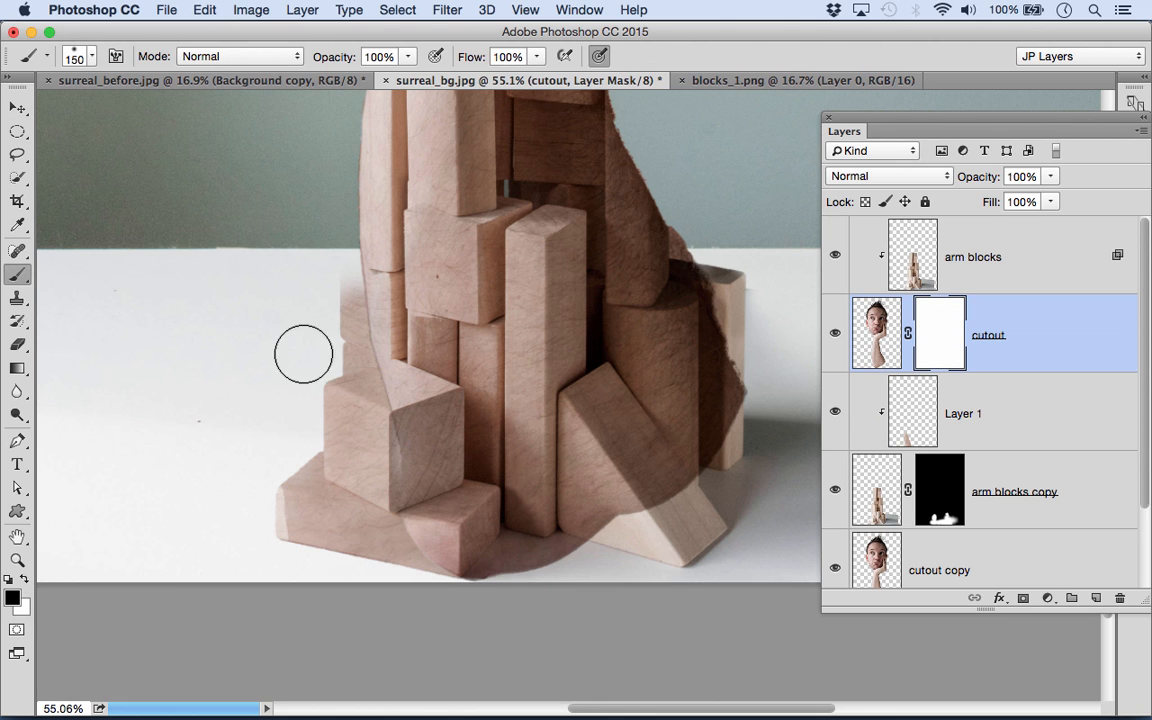
{"action": "left_click_drag", "start_coordinate": [331, 286], "coordinate": [297, 369]}
{"action": "key", "text": "["}
{"action": "key", "text": "["}
{"action": "key", "text": "["}
{"action": "key", "text": "["}
{"action": "key", "text": "["}
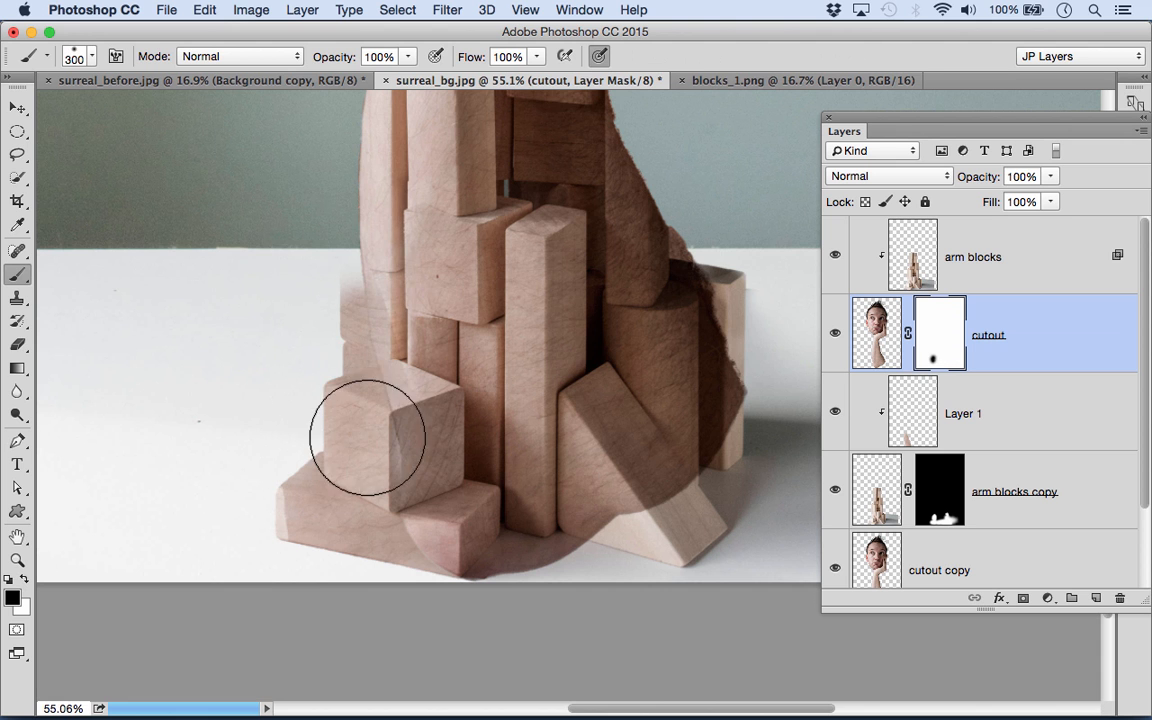
- Continue painting black on the cutout mask with a 300 brush to hide the arm's edge along the base and lower right side
{"action": "key", "text": "bracketright"}
{"action": "key", "text": "bracketright"}
{"action": "key", "text": "bracketright"}
{"action": "key", "text": "bracketleft"}
{"action": "key", "text": "bracketleft"}
{"action": "key", "text": "bracketleft"}
{"action": "key", "text": "bracketright"}
{"action": "key", "text": "bracketright"}
{"action": "key", "text": "bracketright"}
{"action": "key", "text": "bracketright"}
{"action": "mouse_move", "coordinate": [625, 535]}
{"action": "left_mouse_down"}
{"action": "mouse_move", "coordinate": [657, 485]}
{"action": "mouse_move", "coordinate": [707, 471]}
{"action": "mouse_move", "coordinate": [725, 446]}
{"action": "mouse_move", "coordinate": [720, 254]}
{"action": "mouse_move", "coordinate": [698, 228]}
{"action": "mouse_move", "coordinate": [695, 448]}
{"action": "mouse_move", "coordinate": [640, 522]}
{"action": "mouse_move", "coordinate": [540, 575]}
{"action": "left_mouse_up"}
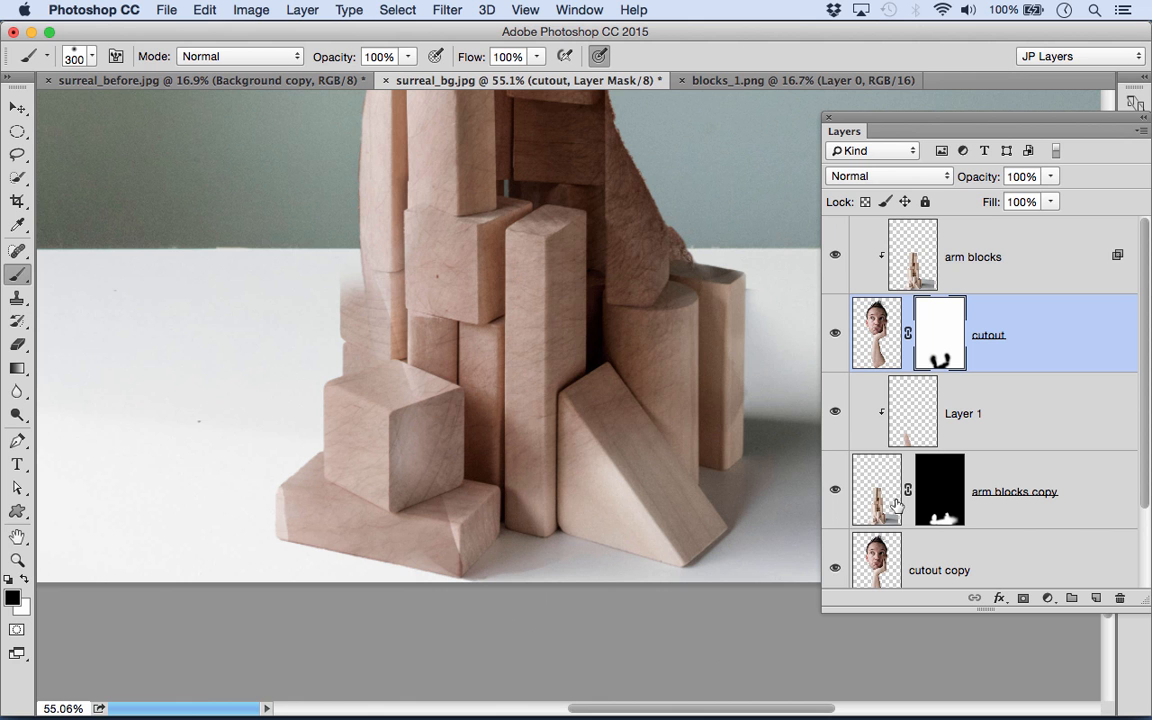
- Lasso skin from the arm's lower right on the cutout copy layer, copy it to a new layer and clip it directly above arm blocks copy
{"action": "left_click", "coordinate": [889, 578]}
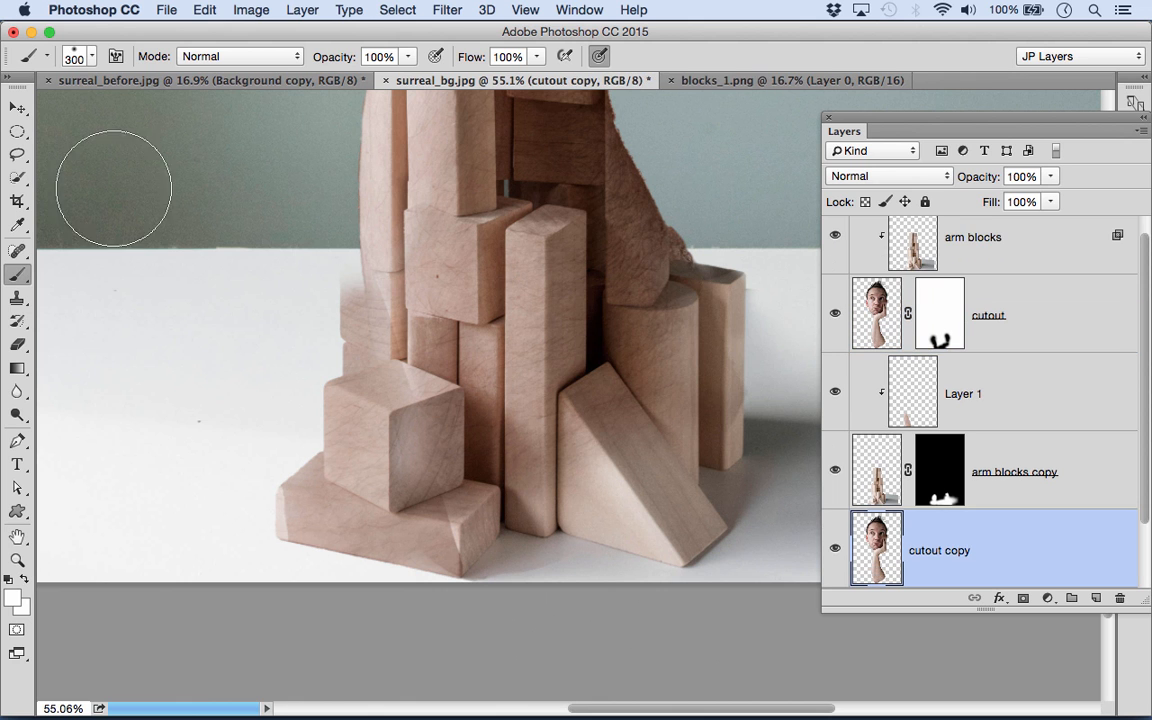
{"action": "left_click", "coordinate": [17, 154]}
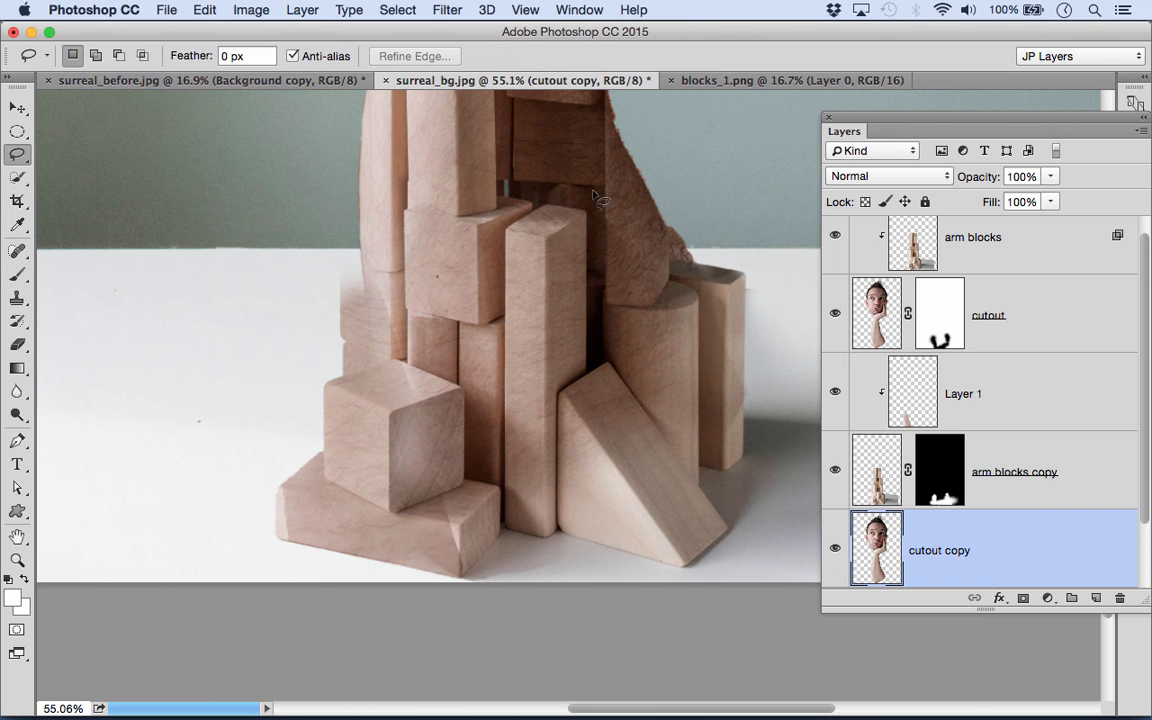
{"action": "mouse_move", "coordinate": [632, 177]}
{"action": "left_mouse_down"}
{"action": "mouse_move", "coordinate": [530, 386]}
{"action": "mouse_move", "coordinate": [565, 478]}
{"action": "mouse_move", "coordinate": [663, 319]}
{"action": "mouse_move", "coordinate": [620, 148]}
{"action": "mouse_move", "coordinate": [470, 290]}
{"action": "mouse_move", "coordinate": [500, 430]}
{"action": "mouse_move", "coordinate": [540, 485]}
{"action": "left_mouse_up"}
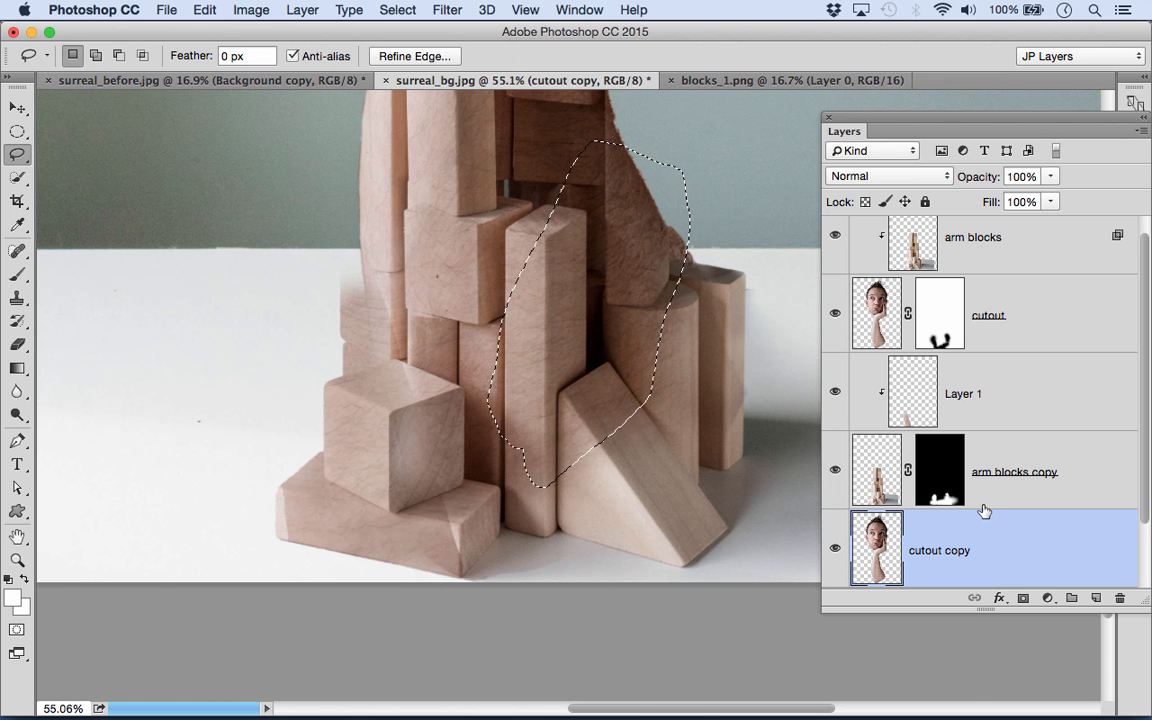
{"action": "key", "text": "super+j"}
{"action": "left_click_drag", "start_coordinate": [977, 568], "coordinate": [978, 441]}
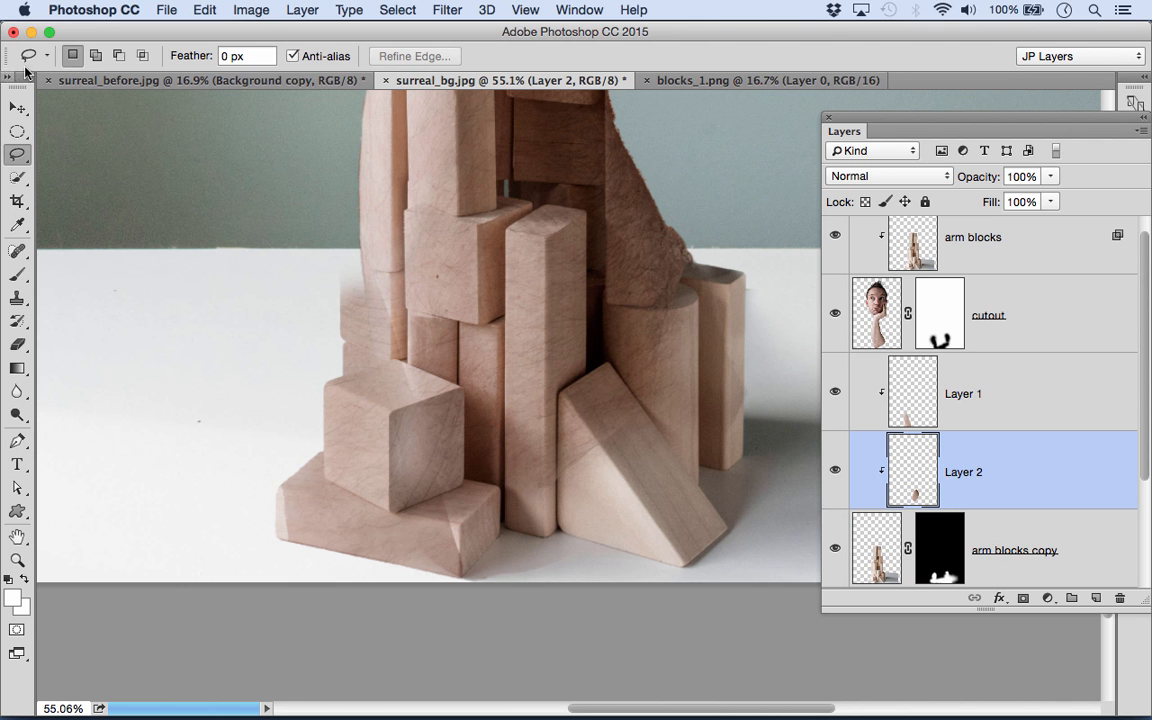
- Move the skin patch over the lower right blocks and stretch it horizontally to about 126.60% width
{"action": "left_click", "coordinate": [17, 107]}
{"action": "left_click_drag", "start_coordinate": [620, 264], "coordinate": [728, 392]}
{"action": "left_click_drag", "start_coordinate": [605, 429], "coordinate": [543, 429]}
{"action": "left_click_drag", "start_coordinate": [707, 430], "coordinate": [720, 416]}
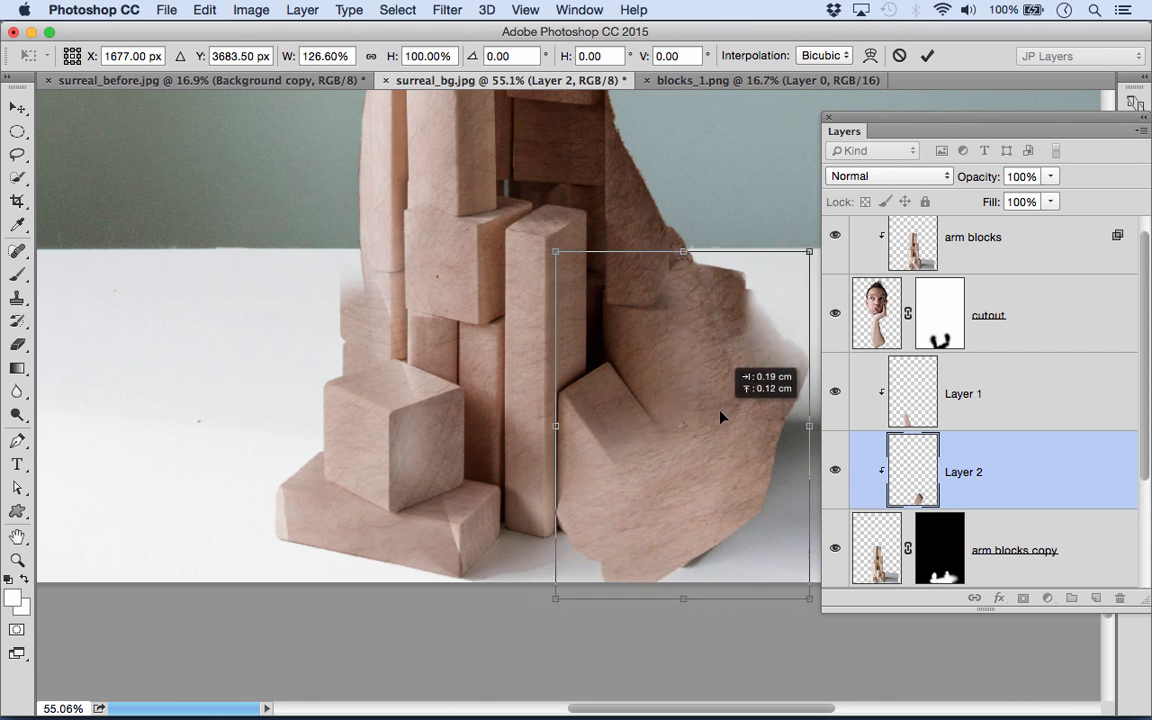
{"action": "key", "text": "Return"}
- Set Layer 2's blend mode to Multiply and its opacity to 70%
{"action": "left_click", "coordinate": [901, 180]}
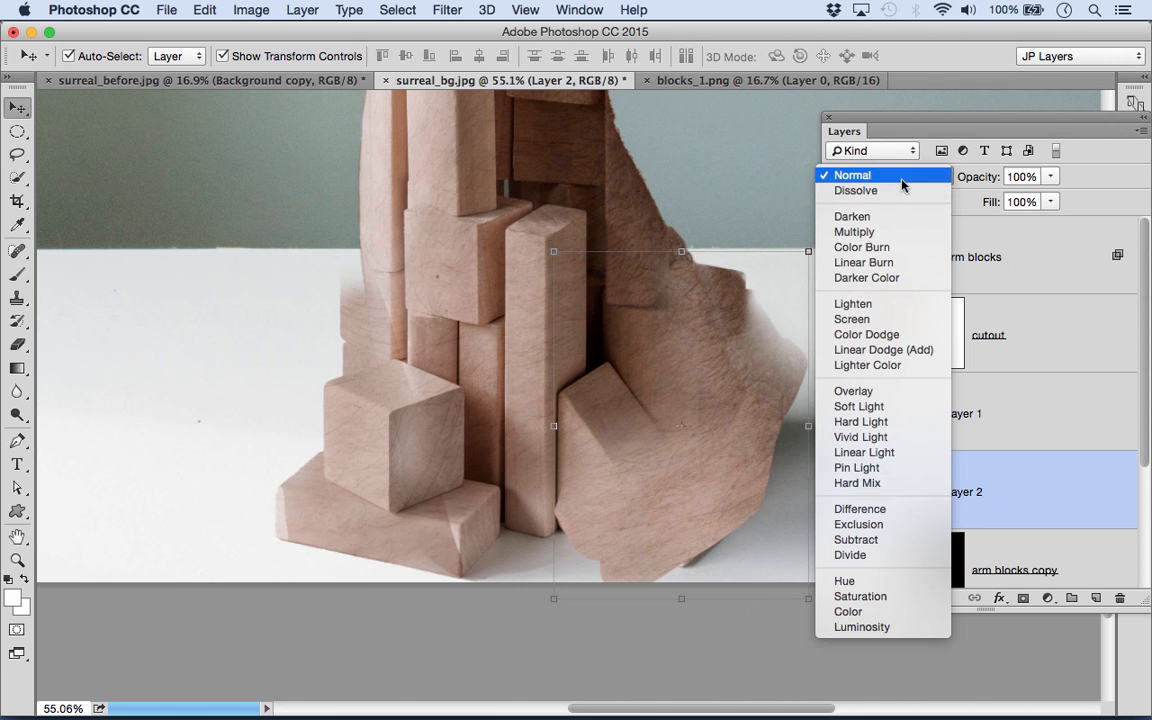
{"action": "left_click", "coordinate": [862, 232]}
{"action": "left_click_drag", "start_coordinate": [984, 178], "coordinate": [961, 184]}
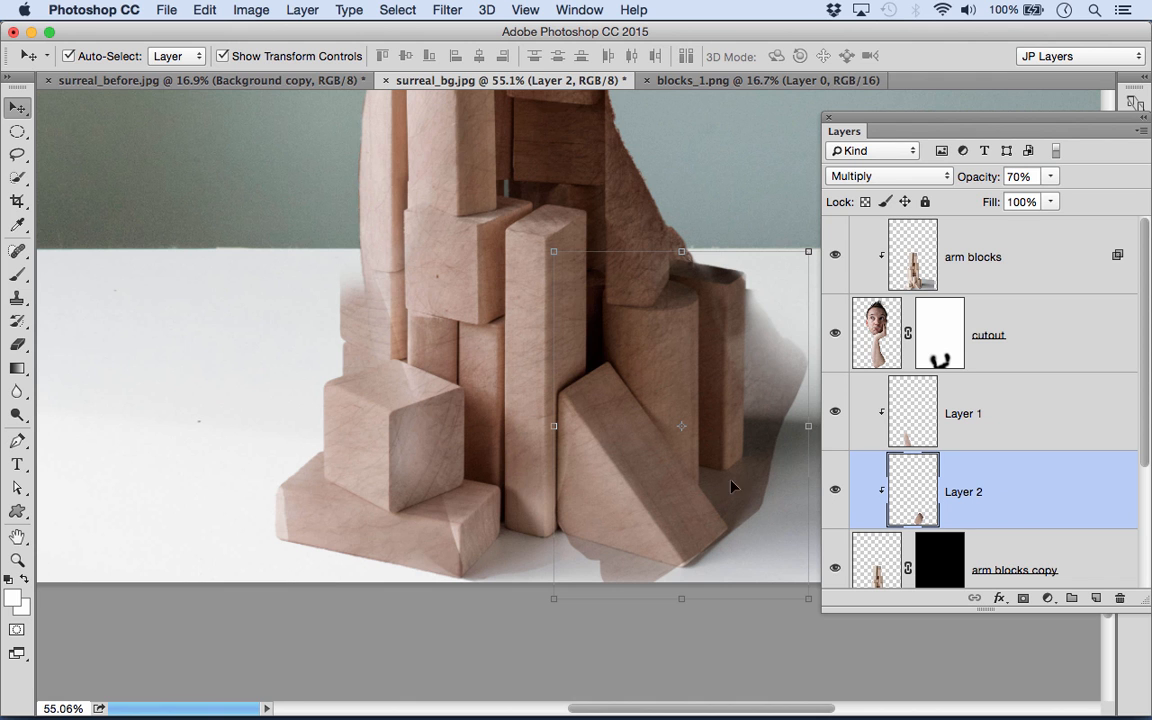
- Add a mask to Layer 2 and paint black with a brush of about 90 to hide skin spilling beside the rightmost upright block
{"action": "scroll", "coordinate": [966, 560], "scroll_direction": "down", "scroll_amount": 2}
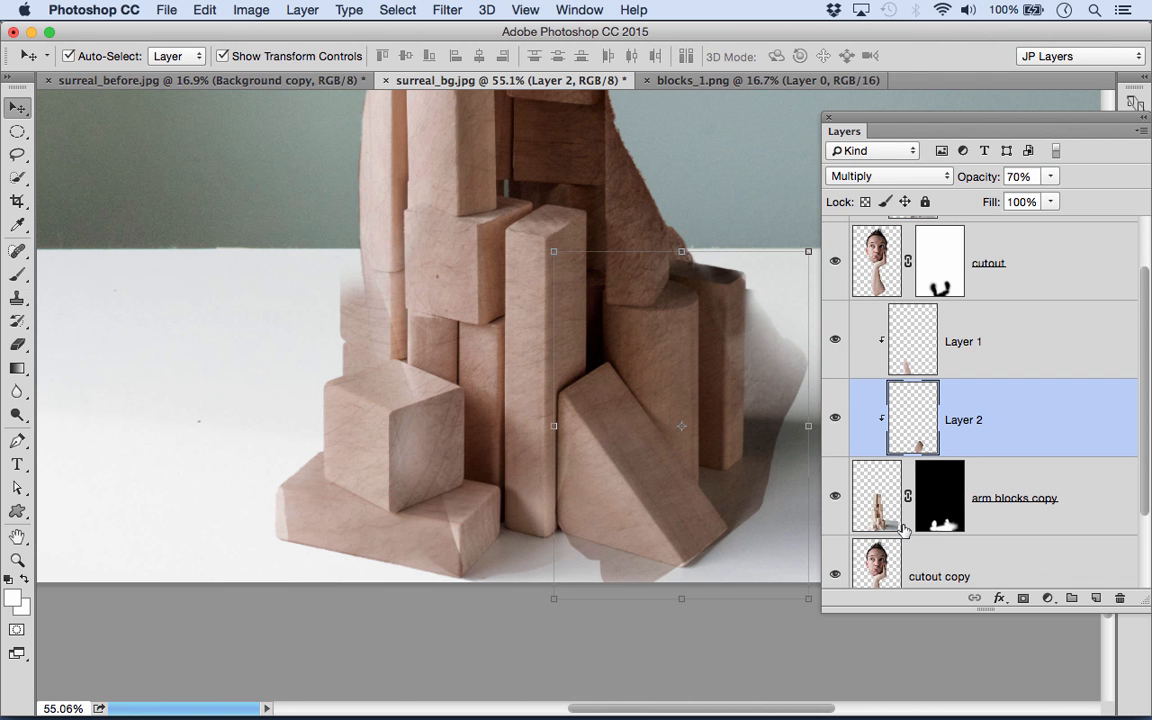
{"action": "left_click", "coordinate": [1023, 598]}
{"action": "left_click", "coordinate": [17, 274]}
{"action": "key", "text": "bracketleft"}
{"action": "key", "text": "bracketleft"}
{"action": "key", "text": "bracketleft"}
{"action": "key", "text": "bracketleft"}
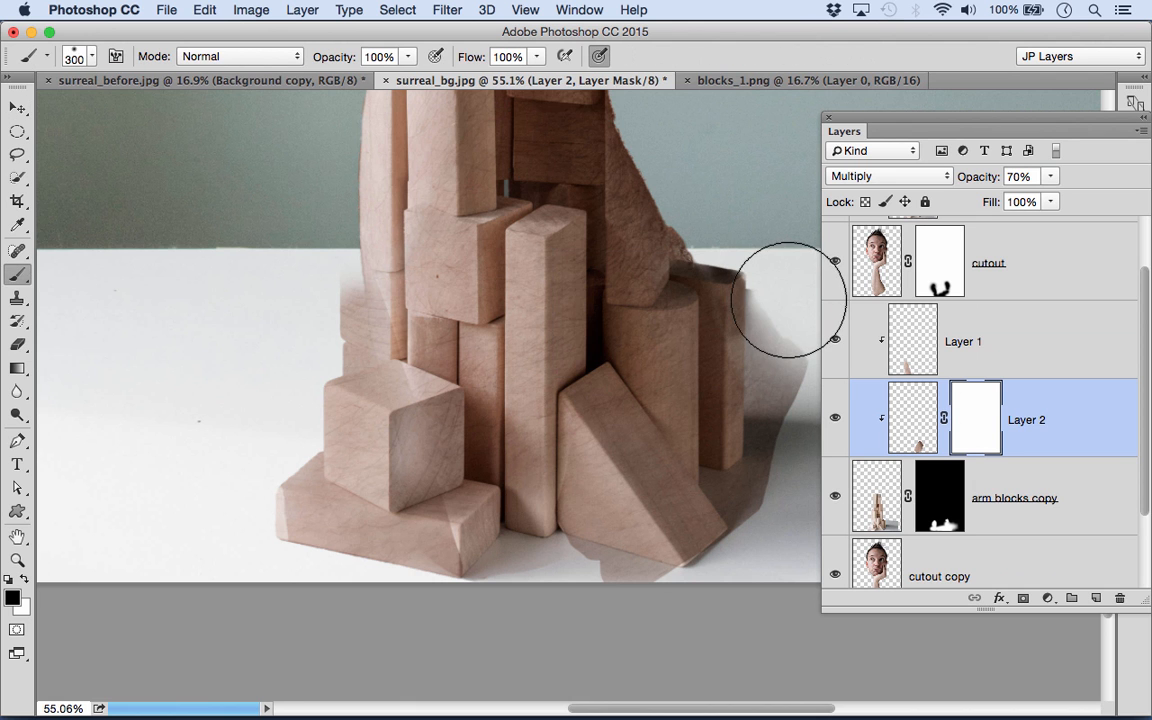
{"action": "key", "text": "bracketleft"}
{"action": "key", "text": "bracketleft"}
{"action": "key", "text": "bracketleft"}
{"action": "key", "text": "bracketleft"}
{"action": "key", "text": "bracketleft"}
{"action": "left_click_drag", "start_coordinate": [758, 289], "coordinate": [764, 393]}
{"action": "key", "text": "bracketleft"}
{"action": "key", "text": "bracketleft"}
{"action": "key", "text": "bracketleft"}
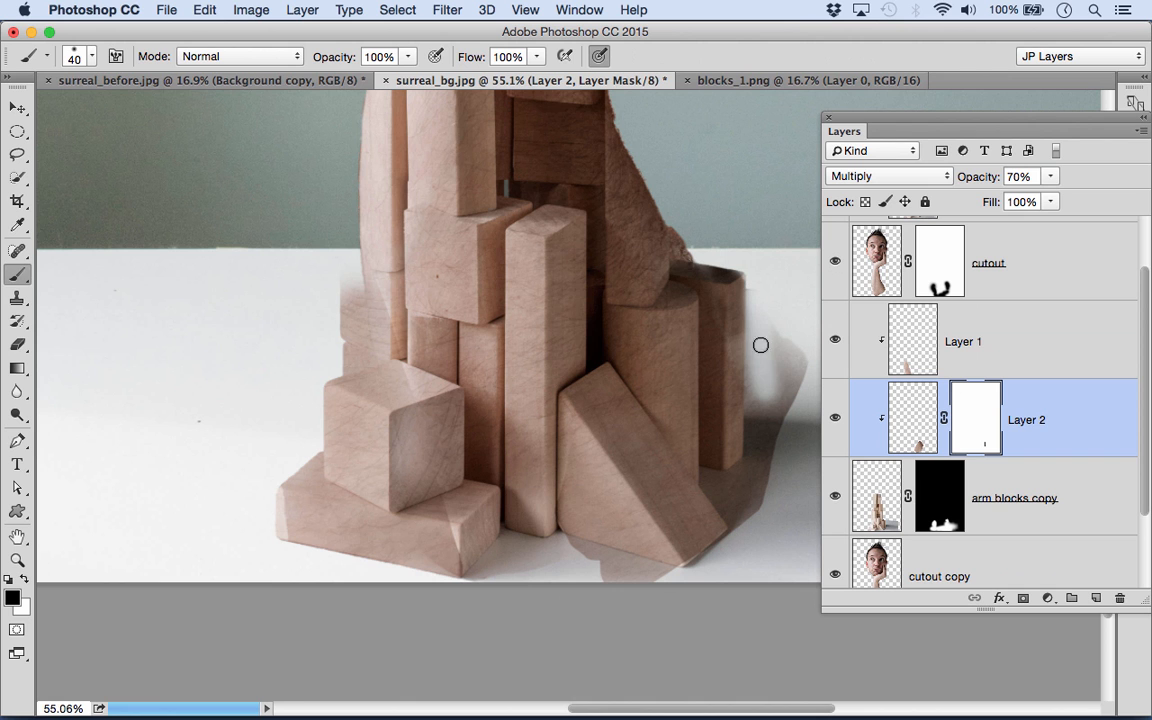
{"action": "key", "text": "bracketright"}
{"action": "key", "text": "bracketright"}
{"action": "key", "text": "bracketright"}
{"action": "key", "text": "bracketright"}
{"action": "key", "text": "bracketright"}
{"action": "key", "text": "bracketright"}
{"action": "left_click_drag", "start_coordinate": [766, 350], "coordinate": [764, 453]}
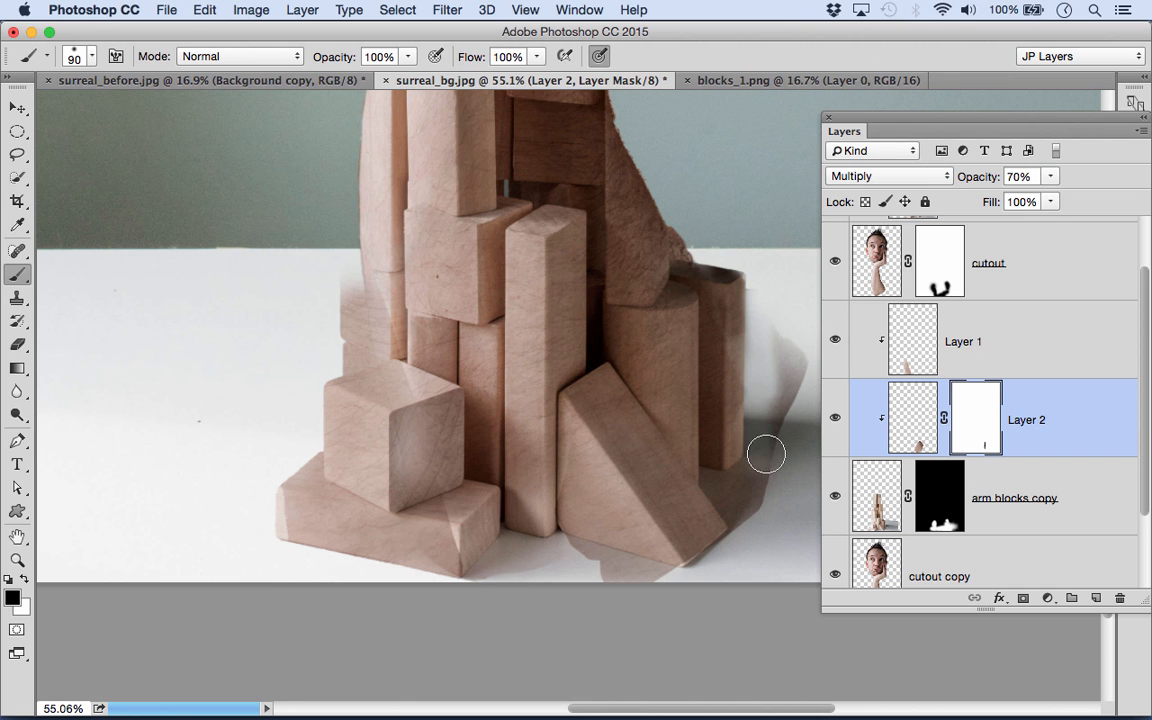
- Continue painting black on Layer 2's mask around the triangular block and along the base, enlarging the brush to 200
{"action": "mouse_move", "coordinate": [789, 298]}
{"action": "left_mouse_down"}
{"action": "mouse_move", "coordinate": [796, 429]}
{"action": "mouse_move", "coordinate": [756, 495]}
{"action": "mouse_move", "coordinate": [720, 486]}
{"action": "mouse_move", "coordinate": [751, 515]}
{"action": "mouse_move", "coordinate": [713, 596]}
{"action": "mouse_move", "coordinate": [709, 575]}
{"action": "mouse_move", "coordinate": [644, 618]}
{"action": "mouse_move", "coordinate": [653, 596]}
{"action": "mouse_move", "coordinate": [519, 556]}
{"action": "mouse_move", "coordinate": [571, 558]}
{"action": "left_mouse_up"}
{"action": "key", "text": "bracketright"}
{"action": "key", "text": "bracketright"}
{"action": "key", "text": "bracketright"}
{"action": "key", "text": "bracketright"}
{"action": "left_click_drag", "start_coordinate": [489, 544], "coordinate": [478, 531]}
- Check the arm with the cutout layer hidden and shown, and add a layer mask to the cutout copy layer with black as foreground
{"action": "left_click_drag", "start_coordinate": [427, 134], "coordinate": [527, 452]}
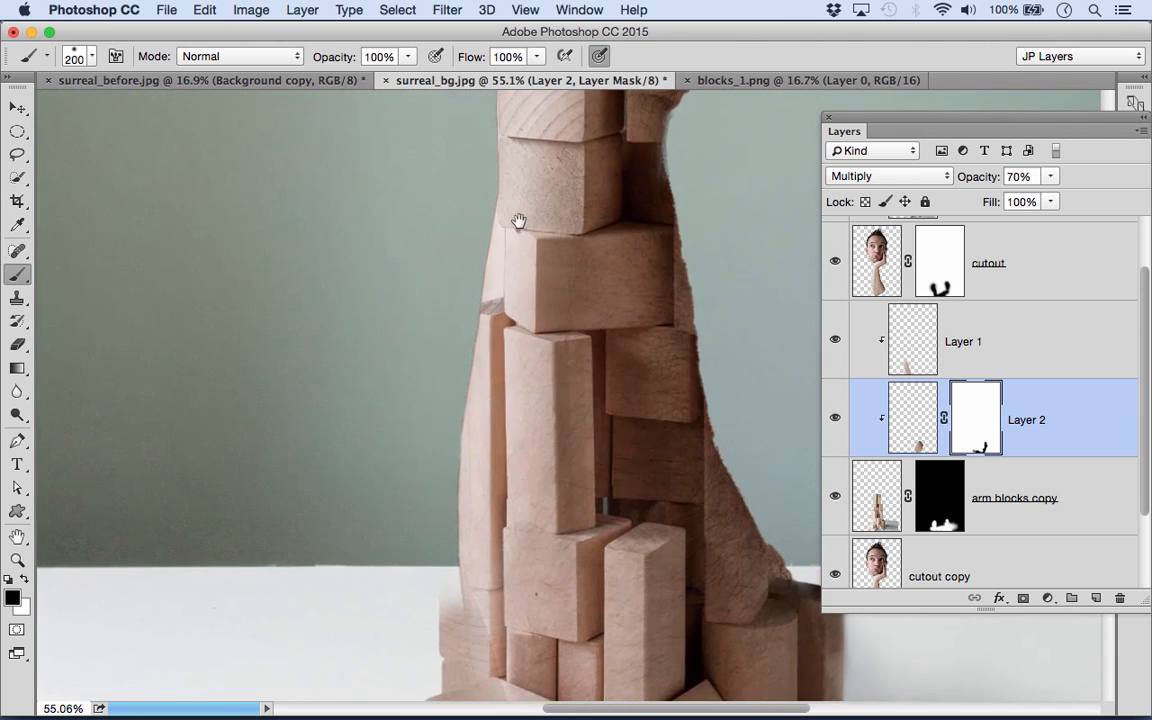
{"action": "left_click_drag", "start_coordinate": [519, 223], "coordinate": [503, 248]}
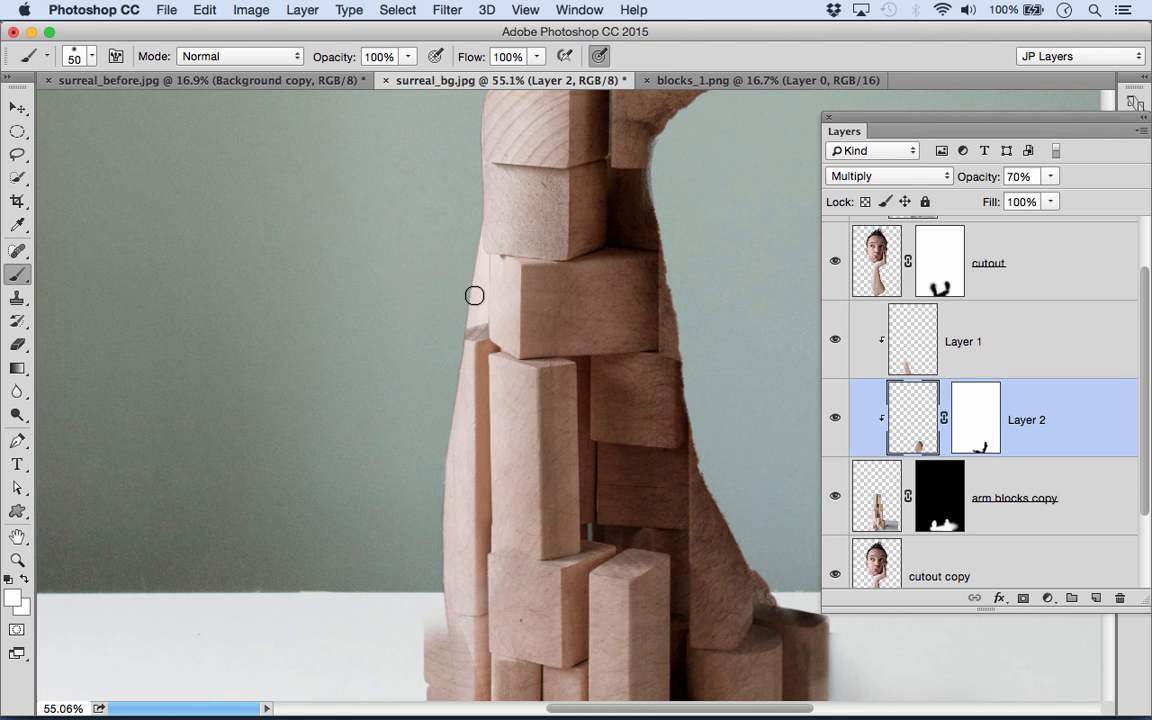
{"action": "left_click", "coordinate": [836, 263]}
{"action": "left_click", "coordinate": [836, 263]}
{"action": "scroll", "coordinate": [897, 540], "scroll_direction": "down", "scroll_amount": 2}
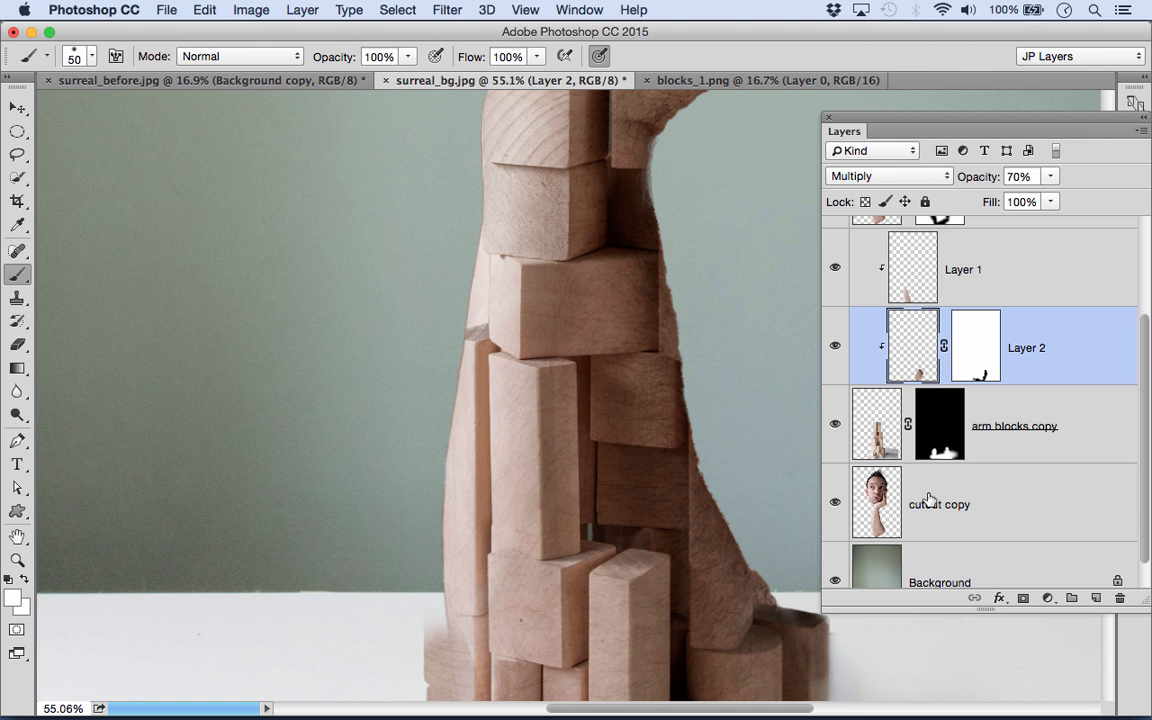
{"action": "left_click", "coordinate": [929, 500]}
{"action": "key", "text": "super+minus"}
{"action": "key", "text": "super+minus"}
{"action": "key", "text": "super+minus"}
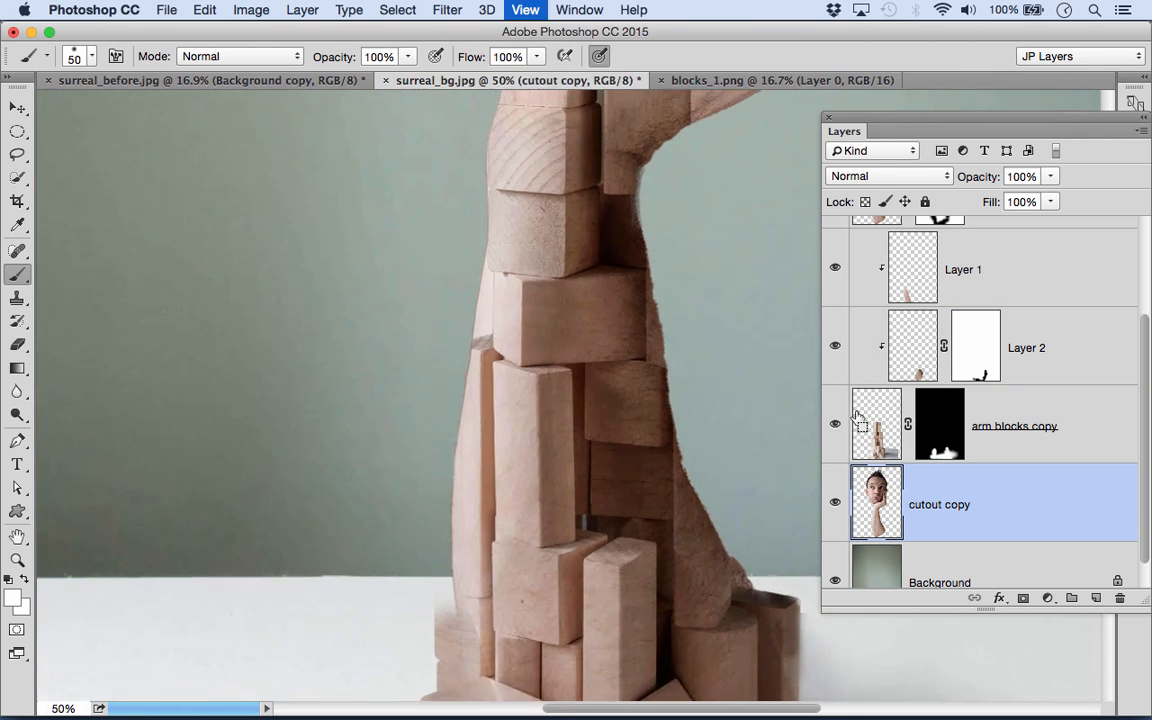
{"action": "left_click_drag", "start_coordinate": [594, 216], "coordinate": [588, 408]}
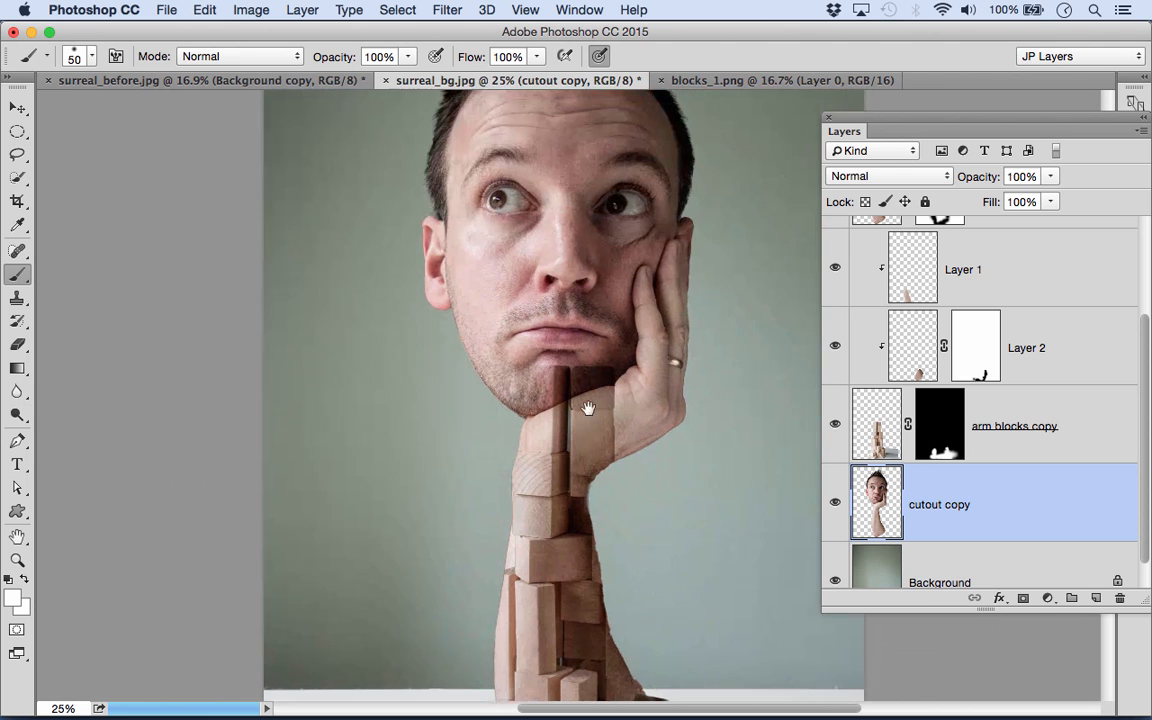
{"action": "left_click", "coordinate": [1023, 598]}
{"action": "key", "text": "d"}
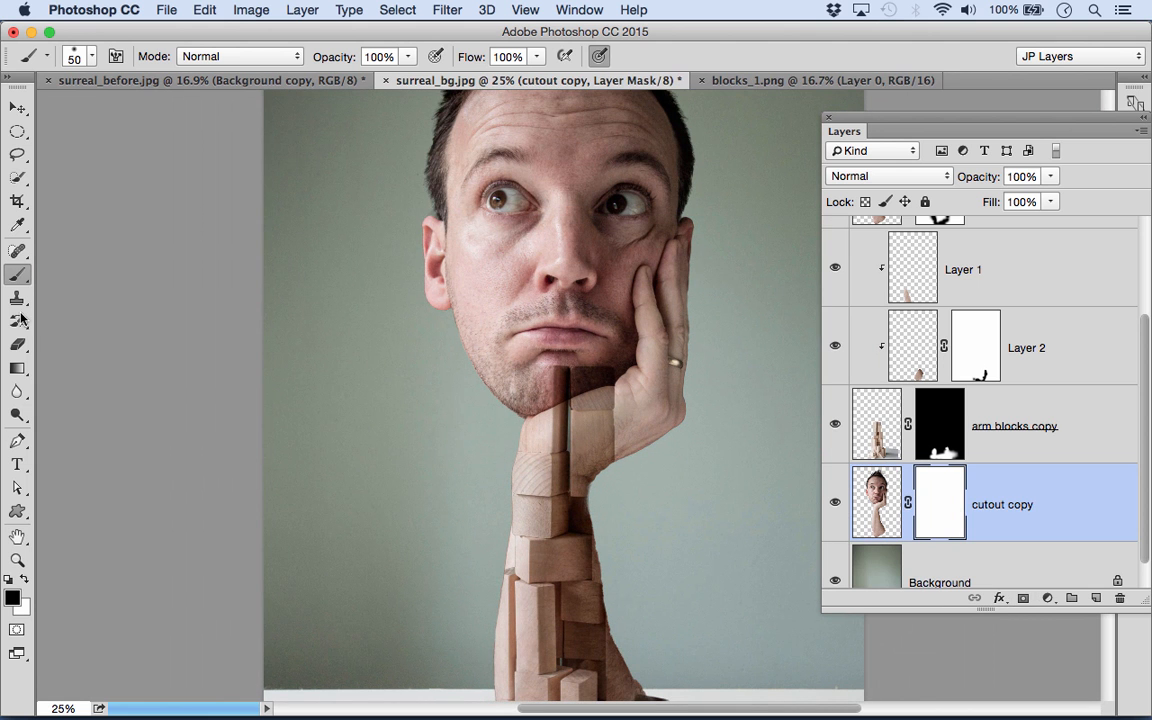
- Paint black on the cutout copy mask over the face, hand and wrist, enlarging the brush to 900
{"action": "key", "text": "bracketright"}
{"action": "key", "text": "bracketright"}
{"action": "key", "text": "bracketright"}
{"action": "key", "text": "bracketright"}
{"action": "key", "text": "bracketright"}
{"action": "key", "text": "bracketright"}
{"action": "key", "text": "bracketright"}
{"action": "key", "text": "bracketright"}
{"action": "key", "text": "bracketright"}
{"action": "key", "text": "bracketright"}
{"action": "key", "text": "bracketright"}
{"action": "key", "text": "bracketright"}
{"action": "key", "text": "bracketright"}
{"action": "left_click_drag", "start_coordinate": [508, 526], "coordinate": [671, 389]}
{"action": "key", "text": "bracketright"}
{"action": "key", "text": "bracketright"}
{"action": "mouse_move", "coordinate": [668, 180]}
{"action": "left_mouse_down"}
{"action": "mouse_move", "coordinate": [545, 200]}
{"action": "mouse_move", "coordinate": [516, 242]}
{"action": "mouse_move", "coordinate": [438, 121]}
{"action": "mouse_move", "coordinate": [508, 243]}
{"action": "mouse_move", "coordinate": [577, 264]}
{"action": "left_mouse_up"}
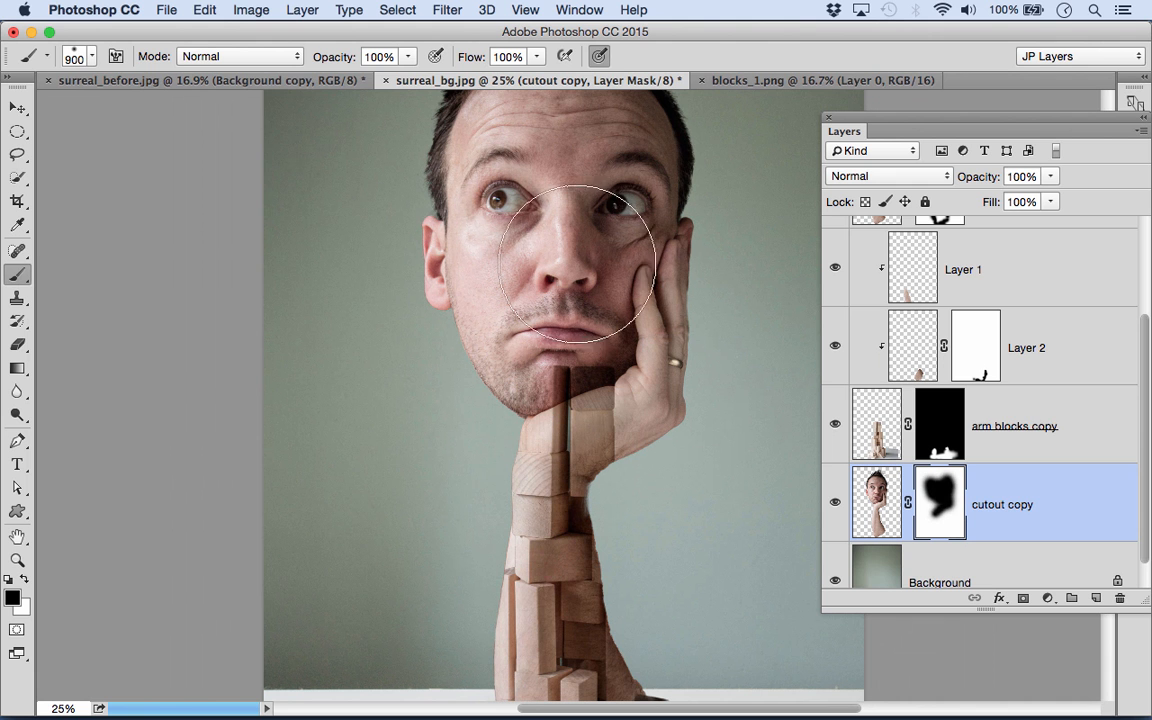
{"action": "scroll", "coordinate": [577, 264], "scroll_direction": "down", "scroll_amount": 5}
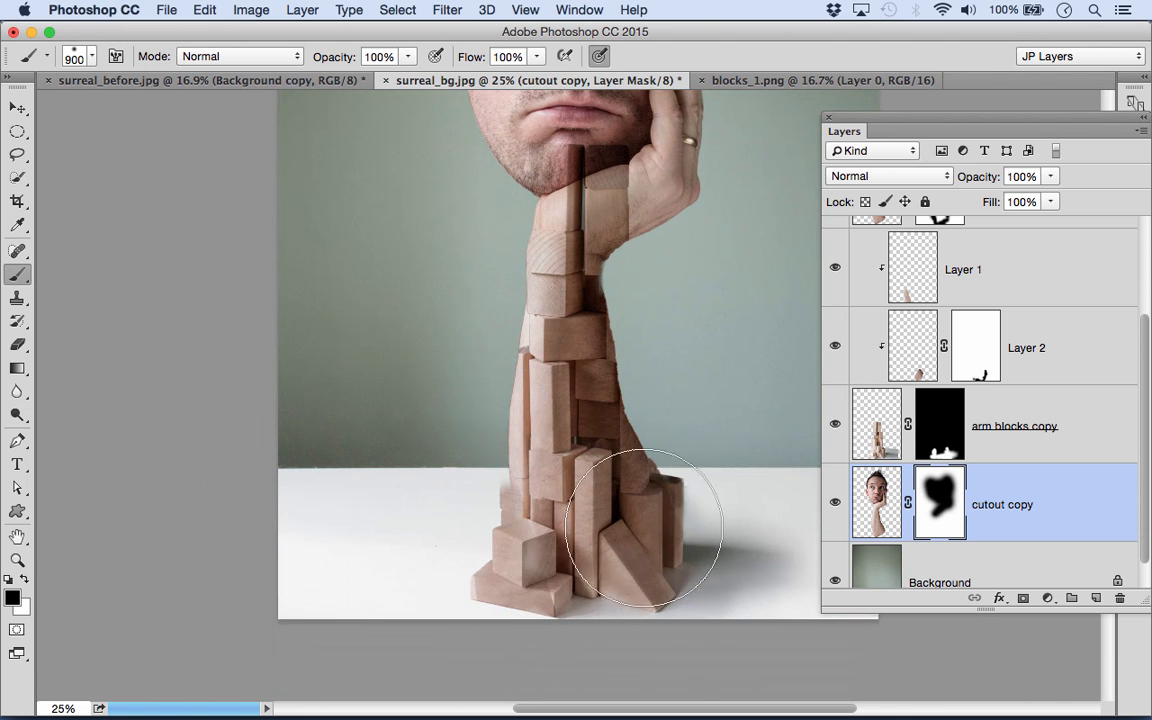
{"action": "left_click_drag", "start_coordinate": [522, 288], "coordinate": [560, 557]}
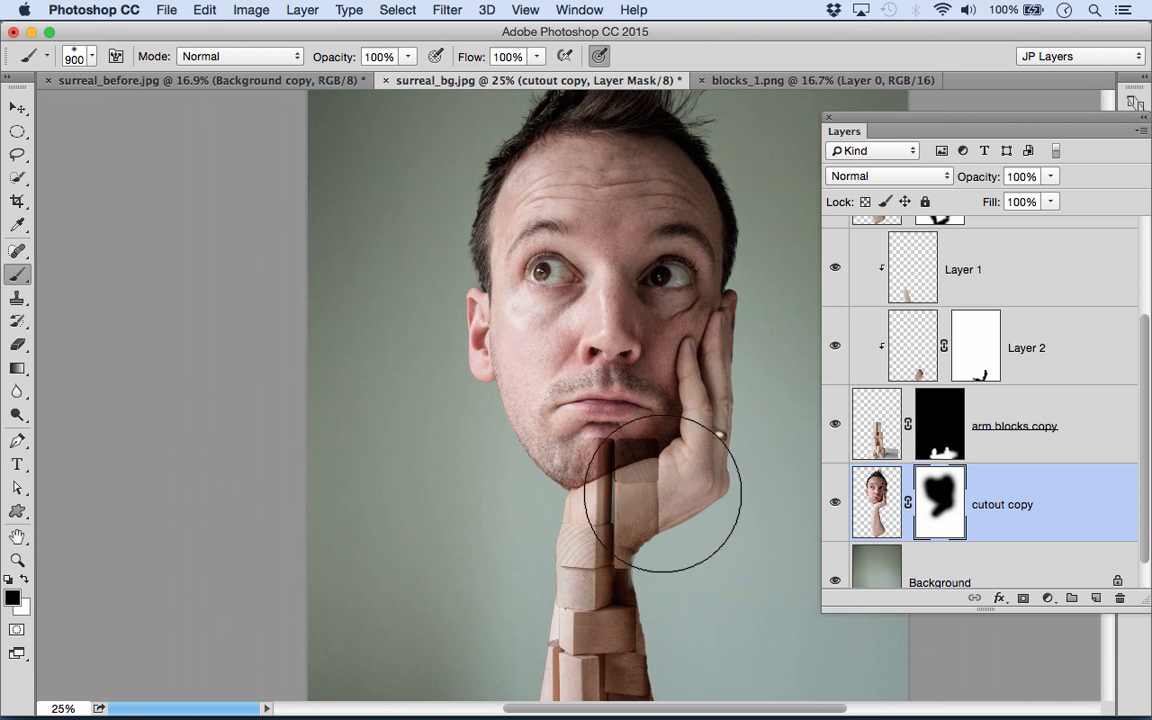
{"action": "left_click_drag", "start_coordinate": [662, 494], "coordinate": [661, 490]}
{"action": "mouse_move", "coordinate": [552, 537]}
{"action": "left_mouse_down"}
{"action": "mouse_move", "coordinate": [614, 249]}
{"action": "mouse_move", "coordinate": [599, 432]}
{"action": "left_mouse_up"}
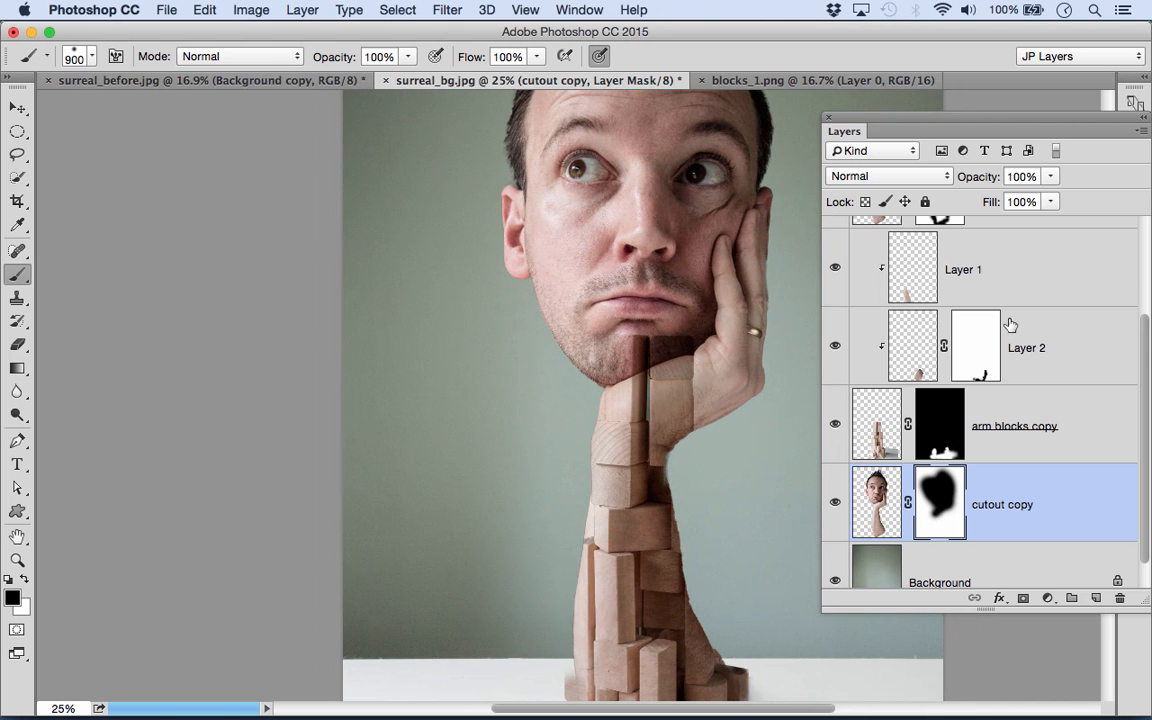
- Activate the cutout layer's mask and paint black with a 9 brush at the corner where skin shows beside the arm's left-side blocks
{"action": "scroll", "coordinate": [1010, 325], "scroll_direction": "up", "scroll_amount": 3}
{"action": "left_click", "coordinate": [925, 297]}
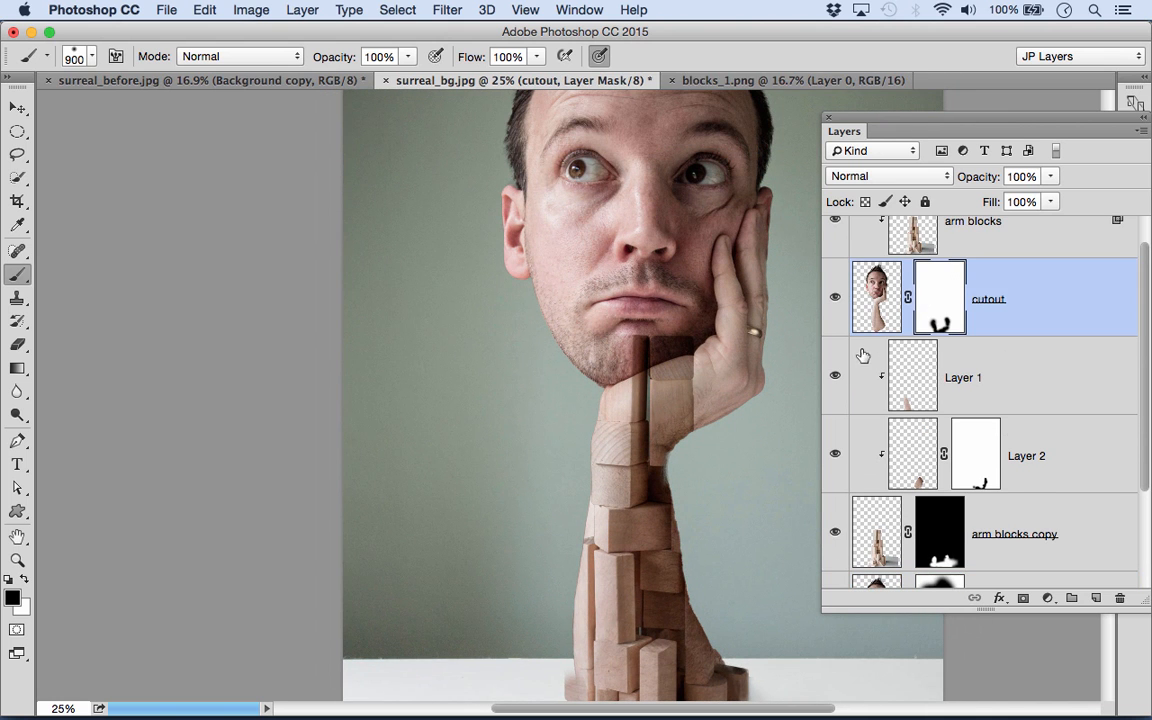
{"action": "left_click_drag", "start_coordinate": [622, 518], "coordinate": [755, 513]}
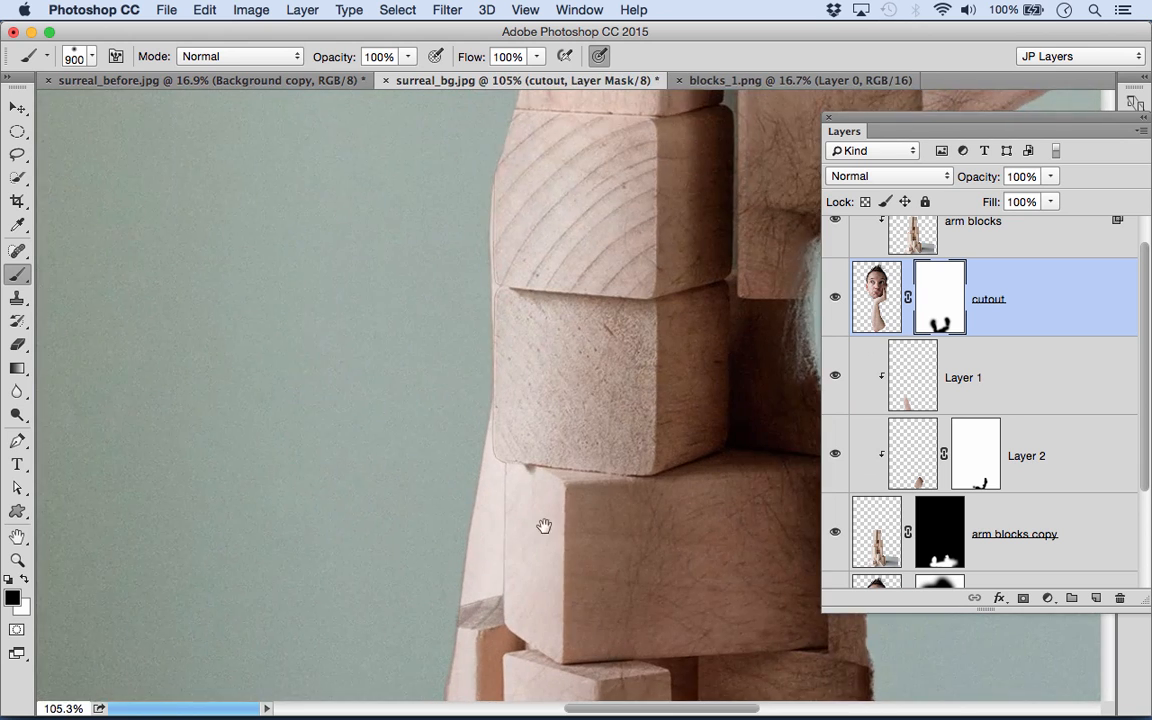
{"action": "left_click_drag", "start_coordinate": [528, 558], "coordinate": [592, 397]}
{"action": "key", "text": "bracketleft"}
{"action": "key", "text": "bracketleft"}
{"action": "key", "text": "bracketleft"}
{"action": "key", "text": "bracketleft"}
{"action": "key", "text": "bracketleft"}
{"action": "key", "text": "bracketleft"}
{"action": "key", "text": "bracketleft"}
{"action": "key", "text": "bracketleft"}
{"action": "key", "text": "bracketleft"}
{"action": "key", "text": "bracketleft"}
{"action": "key", "text": "bracketleft"}
{"action": "key", "text": "bracketleft"}
{"action": "key", "text": "bracketleft"}
{"action": "key", "text": "bracketleft"}
{"action": "key", "text": "bracketleft"}
{"action": "key", "text": "bracketleft"}
{"action": "key", "text": "bracketleft"}
{"action": "key", "text": "bracketleft"}
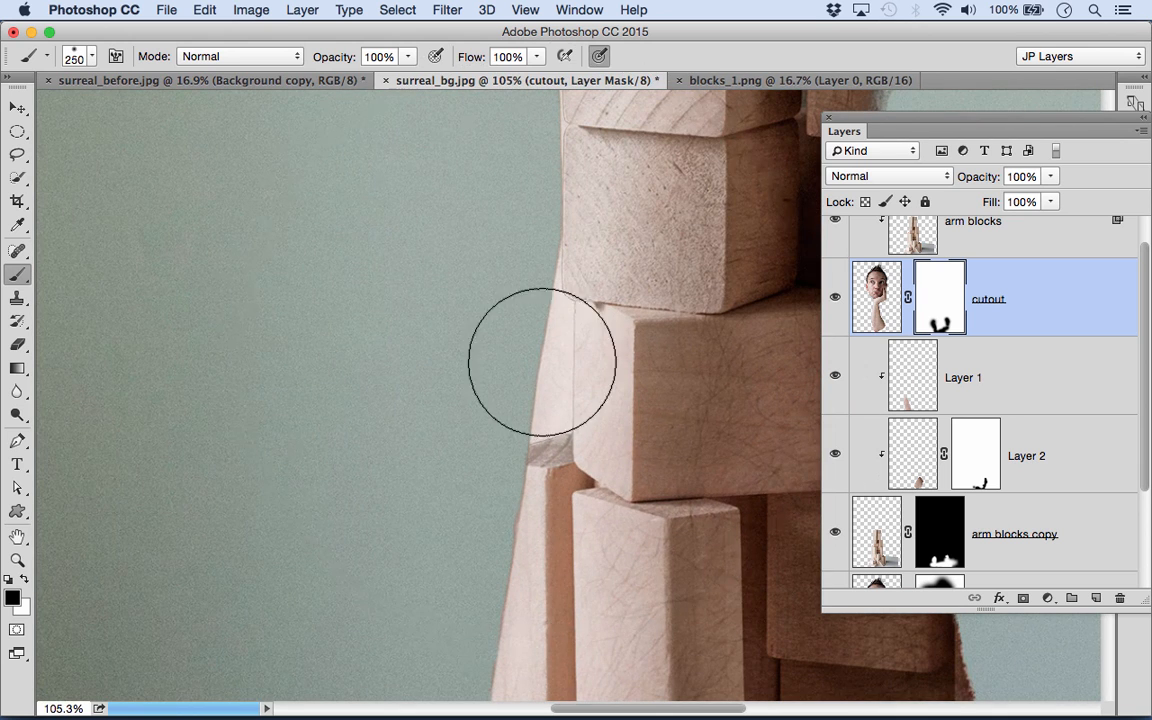
{"action": "key", "text": "bracketleft"}
{"action": "key", "text": "bracketleft"}
{"action": "key", "text": "bracketleft"}
{"action": "key", "text": "bracketleft"}
{"action": "key", "text": "bracketleft"}
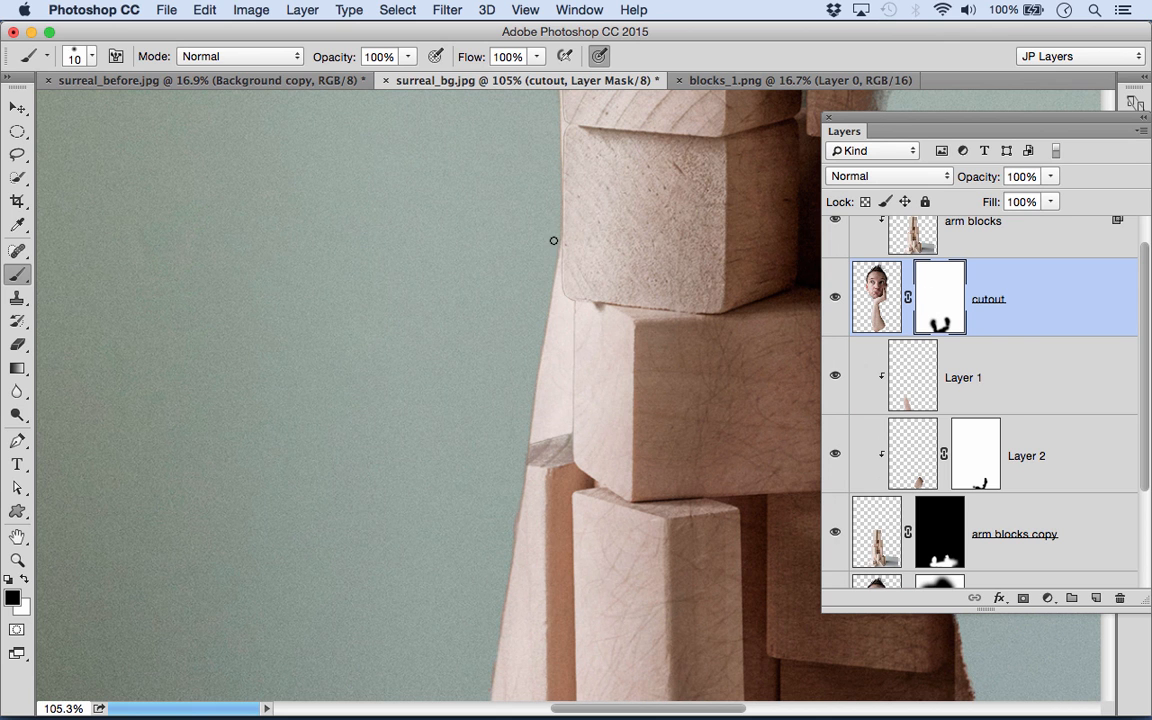
{"action": "key", "text": "bracketleft"}
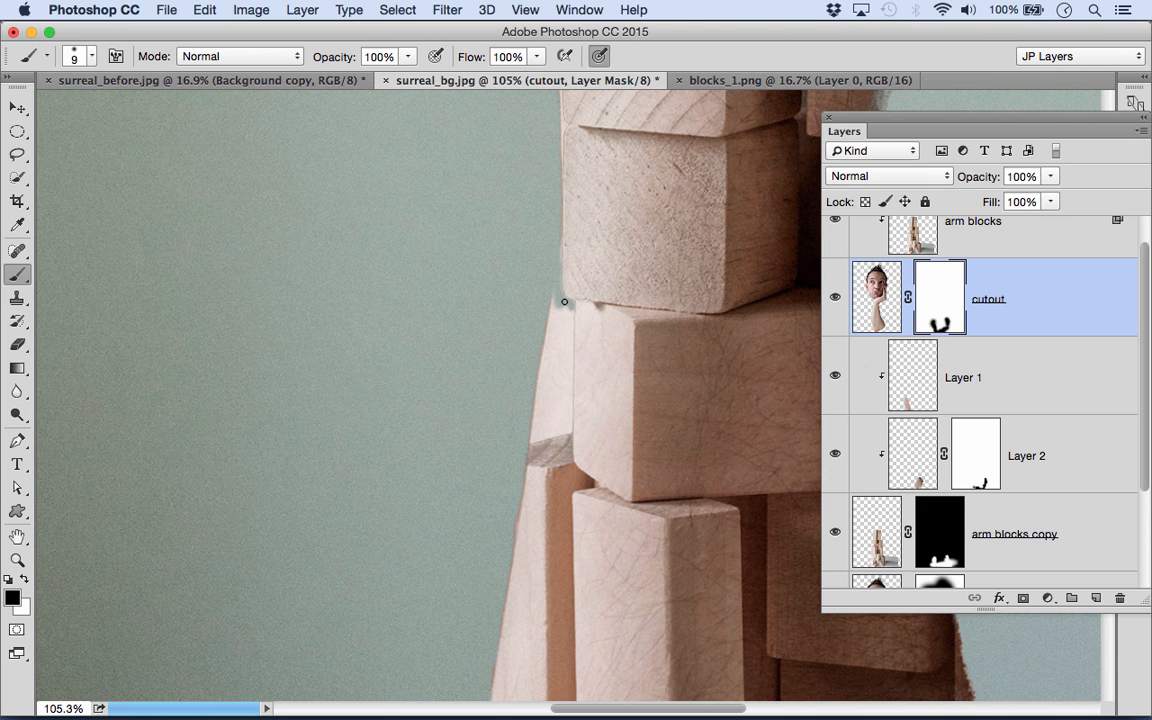
- Paint the remaining skin sliver beside the left-side block black on the cutout mask, using brushes up to 30
{"action": "left_click", "coordinate": [570, 430], "text": "shift"}
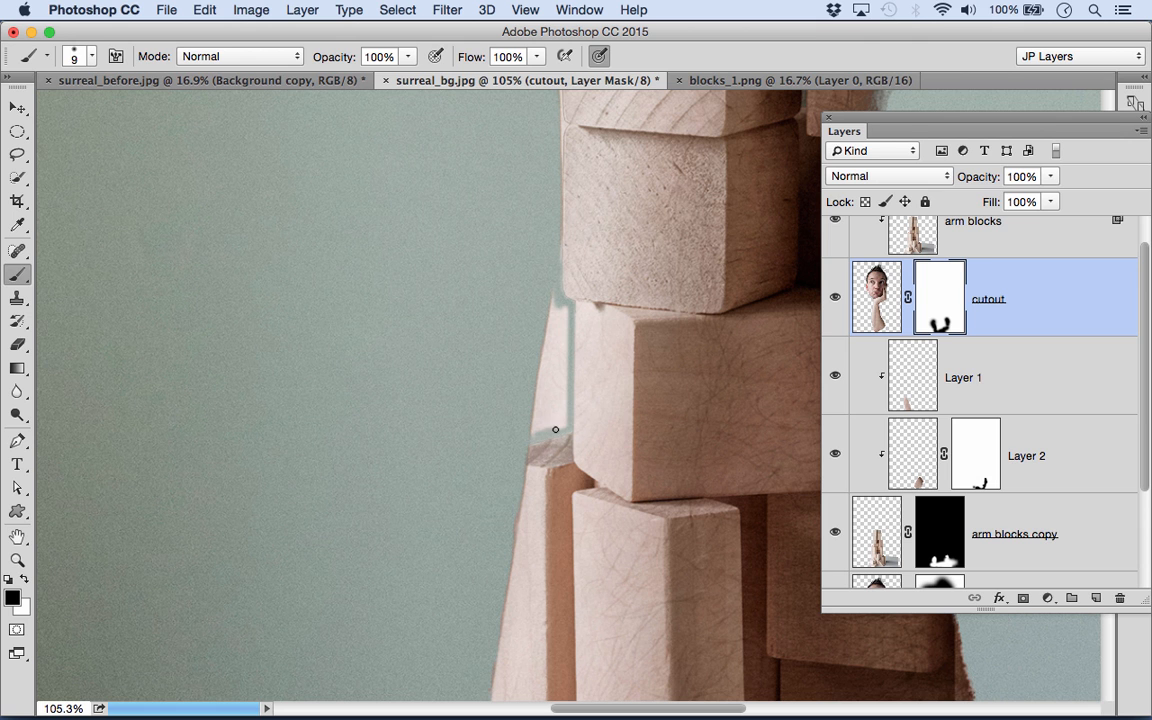
{"action": "left_click_drag", "start_coordinate": [564, 419], "coordinate": [563, 352]}
{"action": "key", "text": "["}
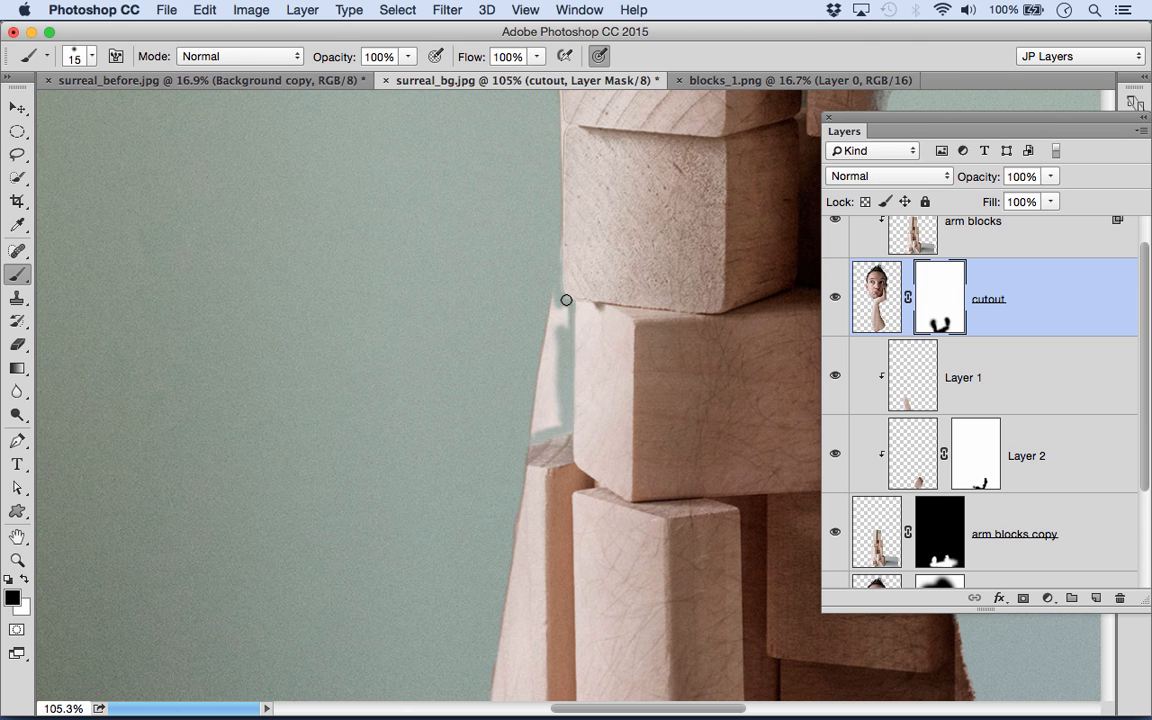
{"action": "mouse_move", "coordinate": [553, 300]}
{"action": "left_mouse_down"}
{"action": "mouse_move", "coordinate": [551, 355]}
{"action": "mouse_move", "coordinate": [547, 322]}
{"action": "mouse_move", "coordinate": [533, 428]}
{"action": "mouse_move", "coordinate": [555, 421]}
{"action": "mouse_move", "coordinate": [548, 378]}
{"action": "mouse_move", "coordinate": [555, 424]}
{"action": "left_mouse_up"}
{"action": "key", "text": "]"}
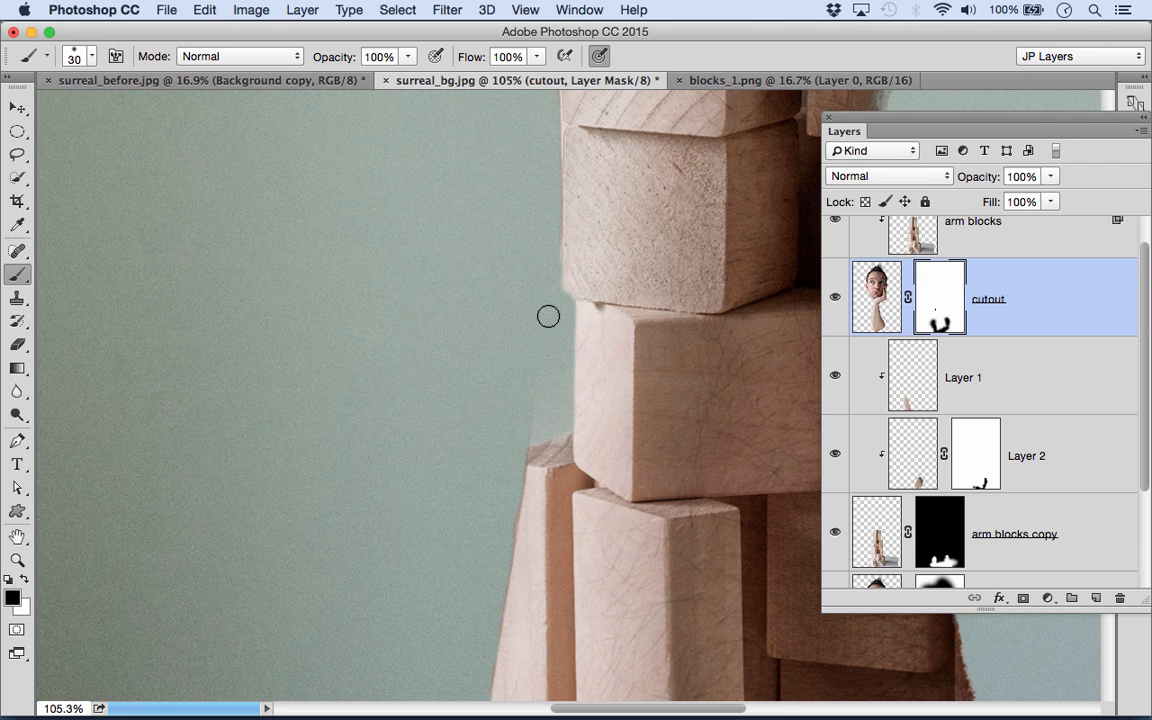
{"action": "left_click_drag", "start_coordinate": [575, 347], "coordinate": [596, 361]}
{"action": "left_click_drag", "start_coordinate": [491, 339], "coordinate": [545, 326]}
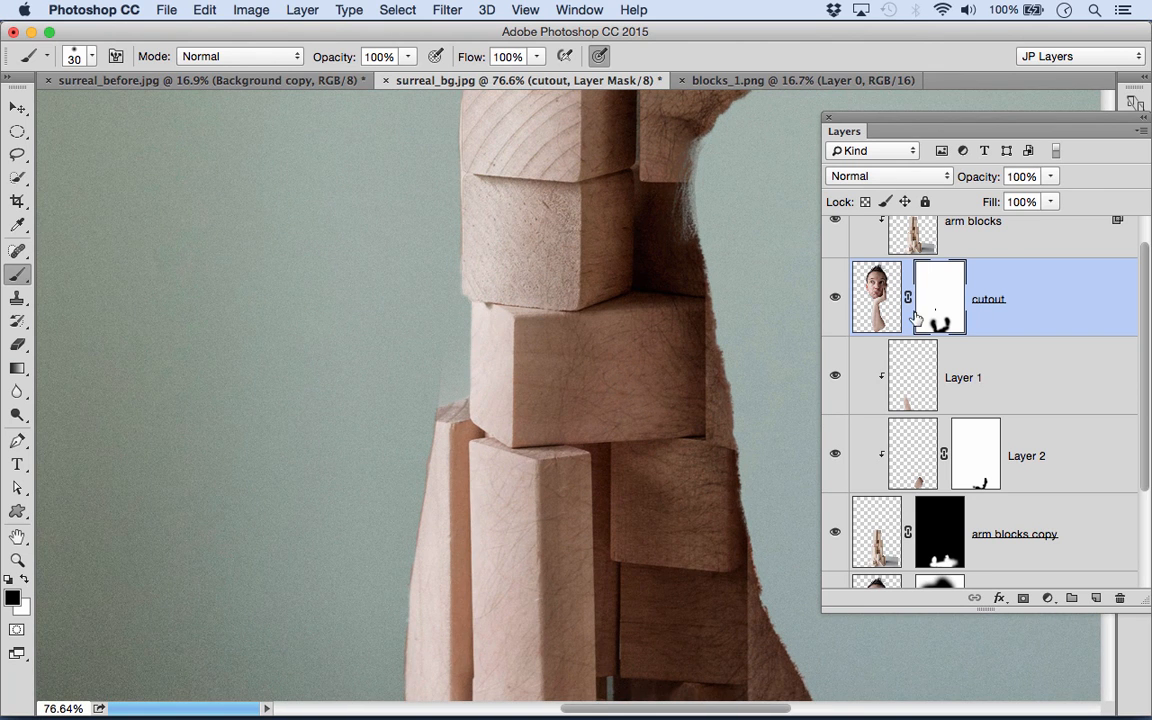
- Add a layer mask to the arm blocks layer for blending the blocks below the chin
{"action": "left_click_drag", "start_coordinate": [666, 278], "coordinate": [617, 296]}
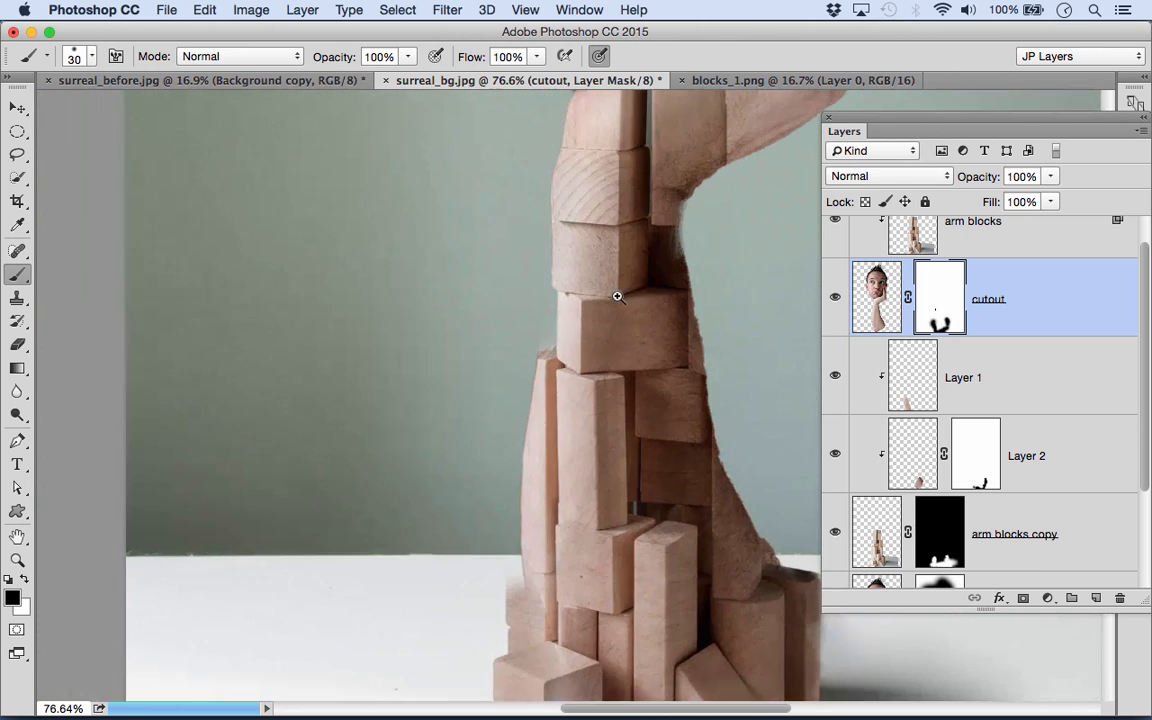
{"action": "left_click_drag", "start_coordinate": [651, 252], "coordinate": [597, 442]}
{"action": "mouse_move", "coordinate": [640, 314]}
{"action": "left_mouse_down"}
{"action": "mouse_move", "coordinate": [630, 267]}
{"action": "mouse_move", "coordinate": [630, 327]}
{"action": "mouse_move", "coordinate": [624, 315]}
{"action": "left_mouse_up"}
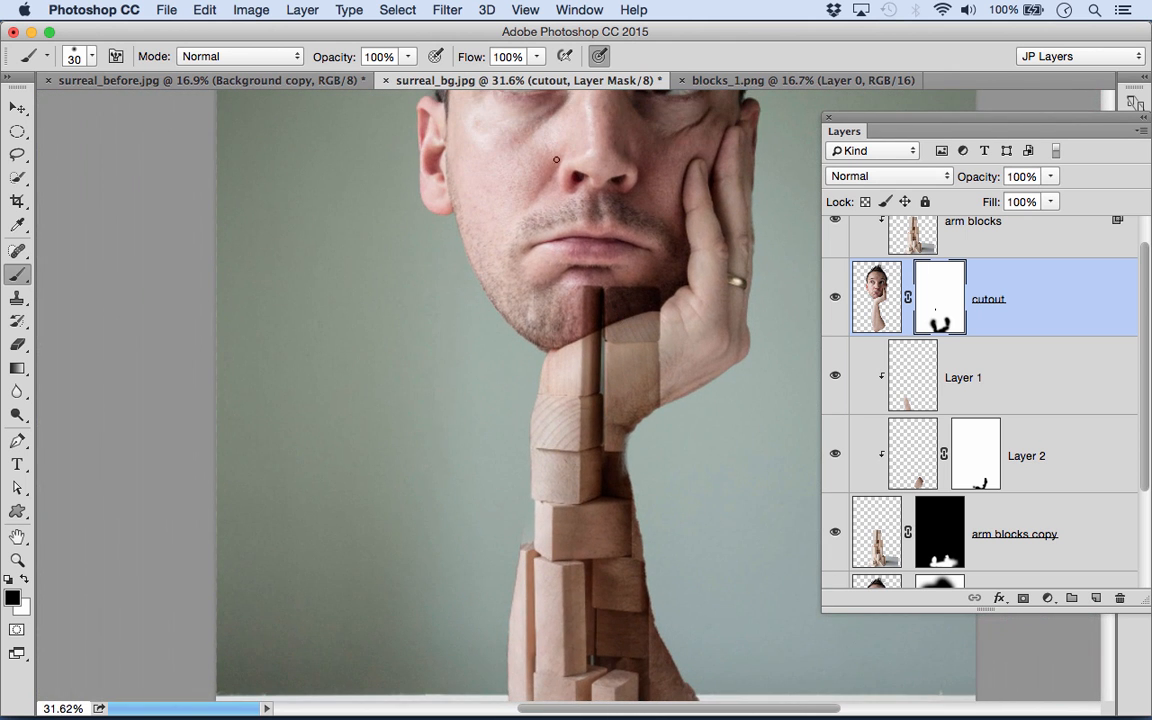
{"action": "left_click_drag", "start_coordinate": [617, 295], "coordinate": [653, 305]}
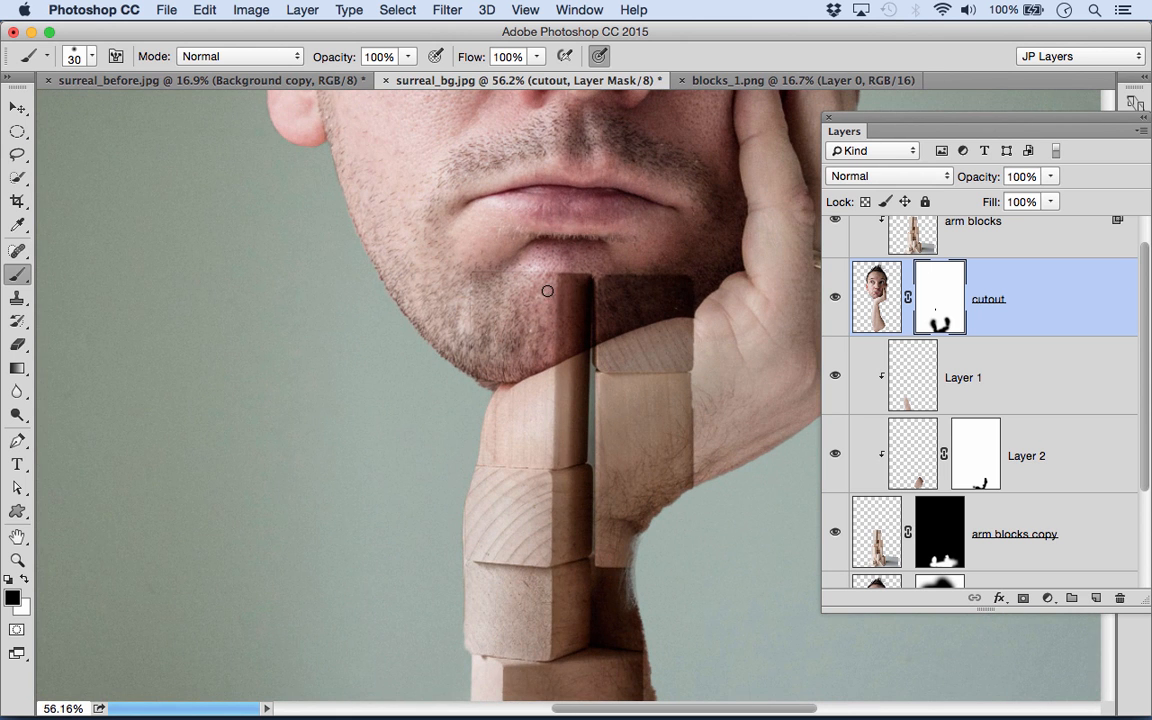
{"action": "scroll", "coordinate": [918, 232], "scroll_direction": "up", "scroll_amount": 2}
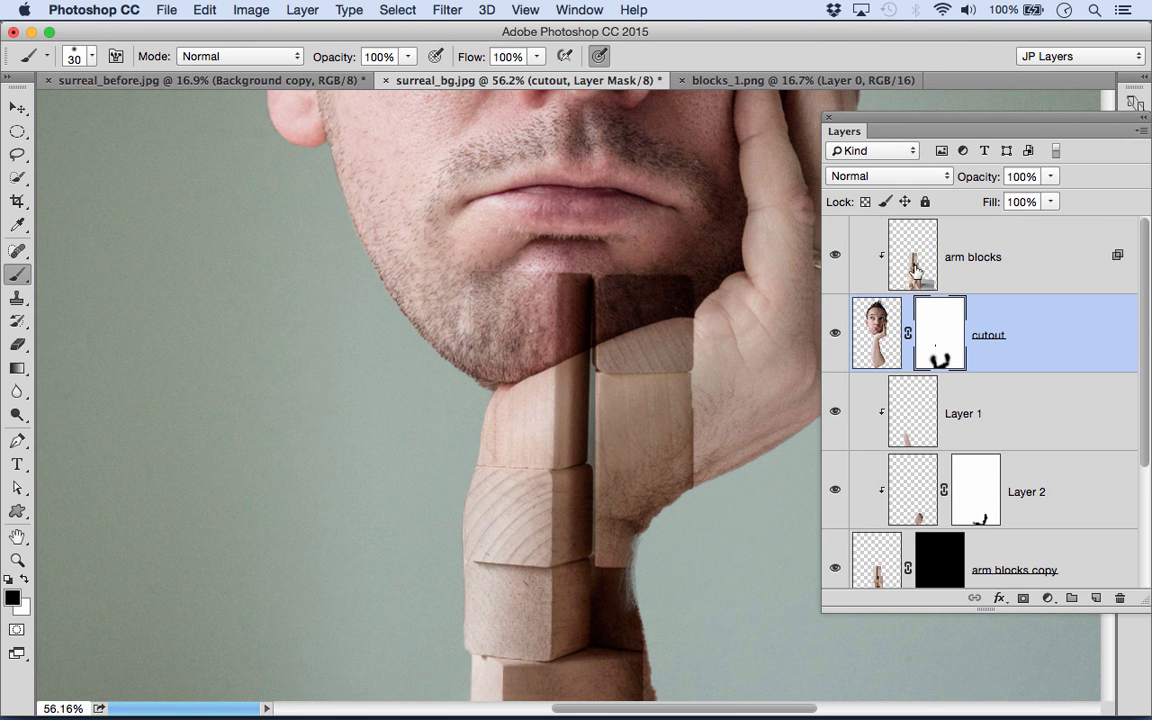
{"action": "left_click", "coordinate": [915, 263]}
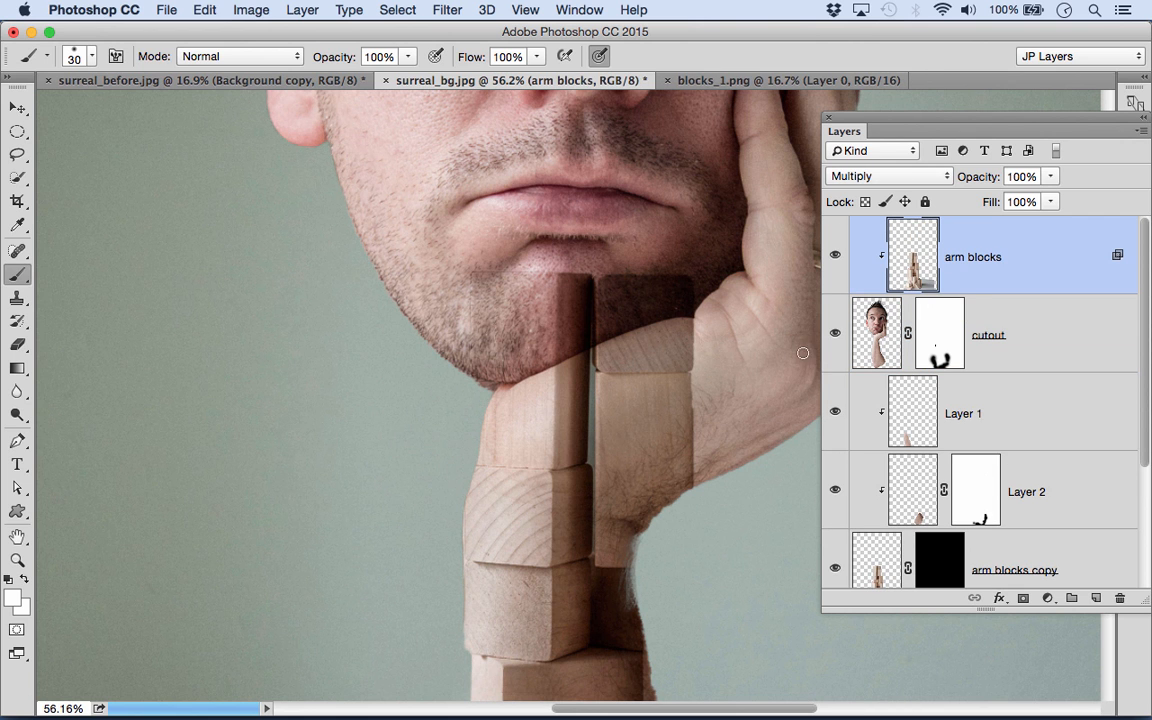
{"action": "left_click", "coordinate": [1023, 597]}
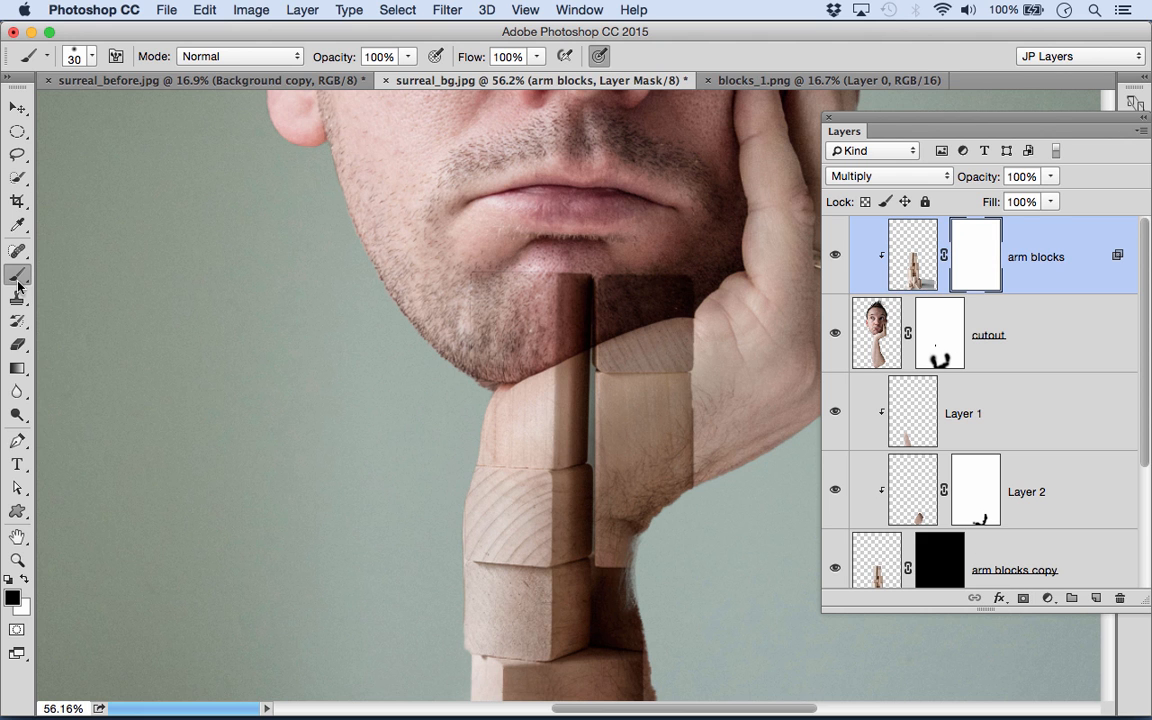
- Paint black on the arm blocks mask to hide the blocks overlapping the chin down to the jawline
{"action": "key", "text": "bracketright"}
{"action": "key", "text": "bracketright"}
{"action": "key", "text": "bracketright"}
{"action": "key", "text": "bracketright"}
{"action": "key", "text": "bracketright"}
{"action": "key", "text": "bracketright"}
{"action": "key", "text": "bracketright"}
{"action": "key", "text": "bracketright"}
{"action": "key", "text": "bracketright"}
{"action": "key", "text": "bracketright"}
{"action": "mouse_move", "coordinate": [472, 288]}
{"action": "left_mouse_down"}
{"action": "mouse_move", "coordinate": [589, 262]}
{"action": "mouse_move", "coordinate": [533, 322]}
{"action": "mouse_move", "coordinate": [609, 319]}
{"action": "mouse_move", "coordinate": [540, 345]}
{"action": "mouse_move", "coordinate": [580, 336]}
{"action": "mouse_move", "coordinate": [513, 375]}
{"action": "mouse_move", "coordinate": [532, 348]}
{"action": "mouse_move", "coordinate": [697, 305]}
{"action": "mouse_move", "coordinate": [701, 289]}
{"action": "mouse_move", "coordinate": [607, 298]}
{"action": "left_mouse_up"}
{"action": "key", "text": "bracketleft"}
{"action": "key", "text": "bracketleft"}
{"action": "key", "text": "bracketleft"}
{"action": "key", "text": "bracketleft"}
{"action": "key", "text": "bracketleft"}
{"action": "key", "text": "bracketleft"}
{"action": "key", "text": "bracketright"}
{"action": "key", "text": "bracketright"}
{"action": "key", "text": "bracketright"}
{"action": "key", "text": "bracketright"}
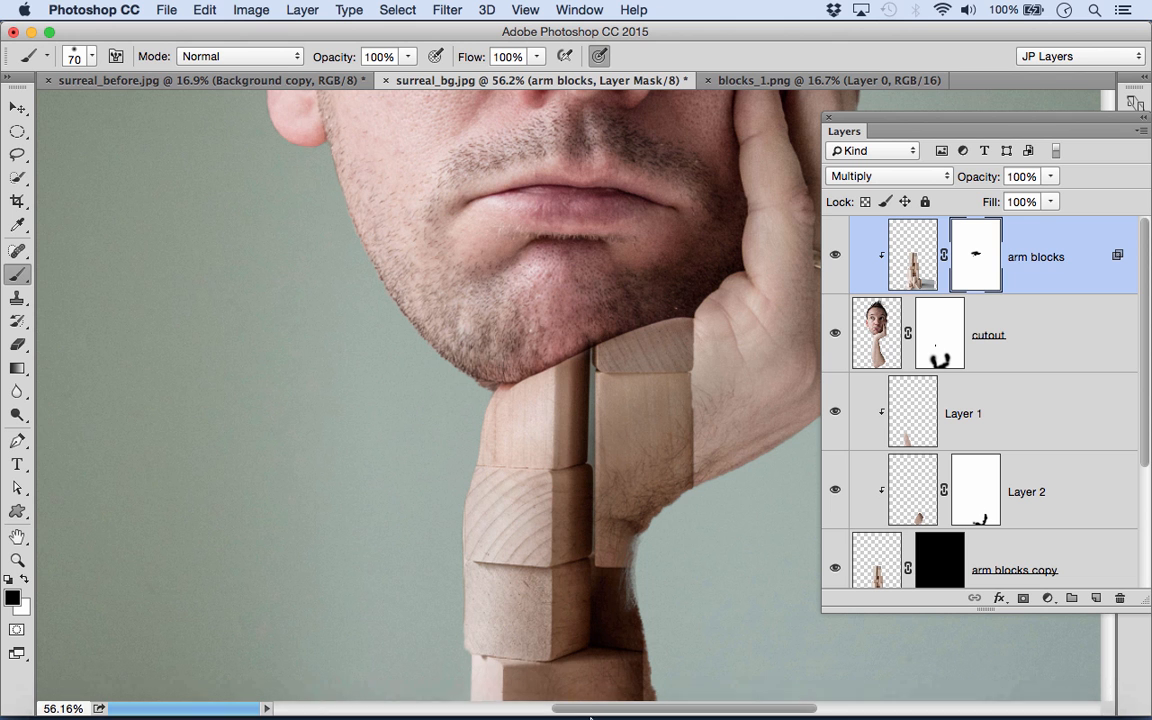
- Switch to Adobe Bridge and open blocks_2.png in Photoshop
{"action": "mouse_move", "coordinate": [500, 711]}
{"action": "left_click", "coordinate": [420, 703]}
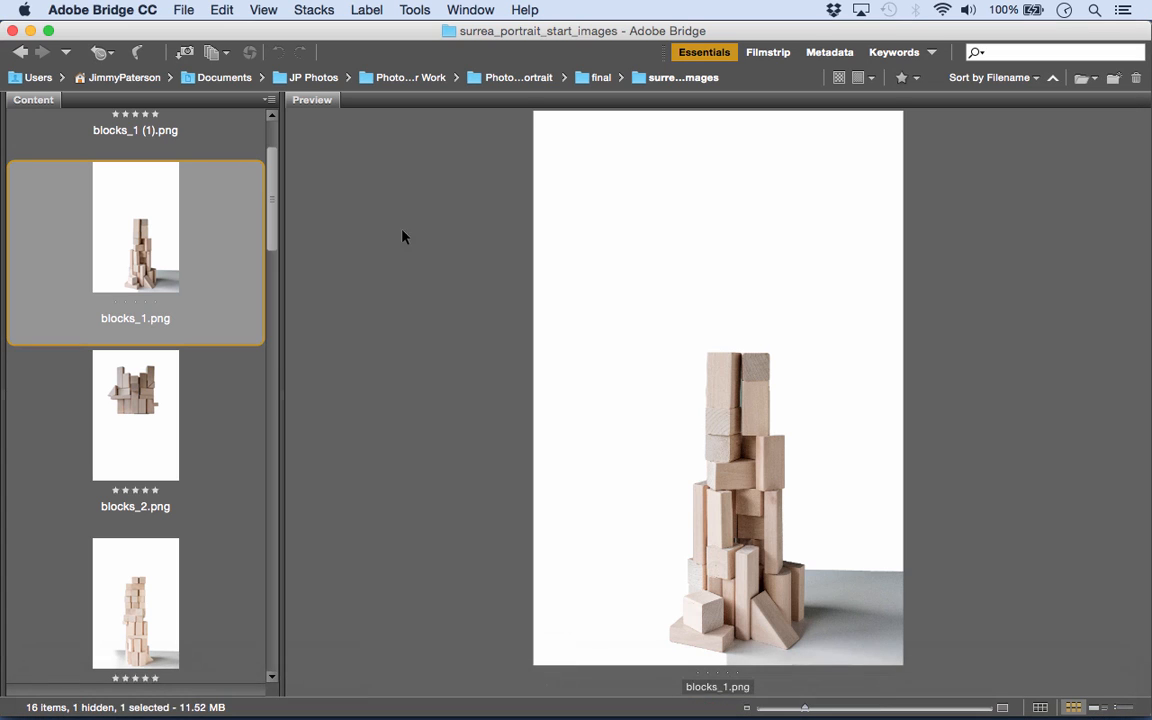
{"action": "scroll", "coordinate": [274, 200], "scroll_direction": "down", "scroll_amount": 1}
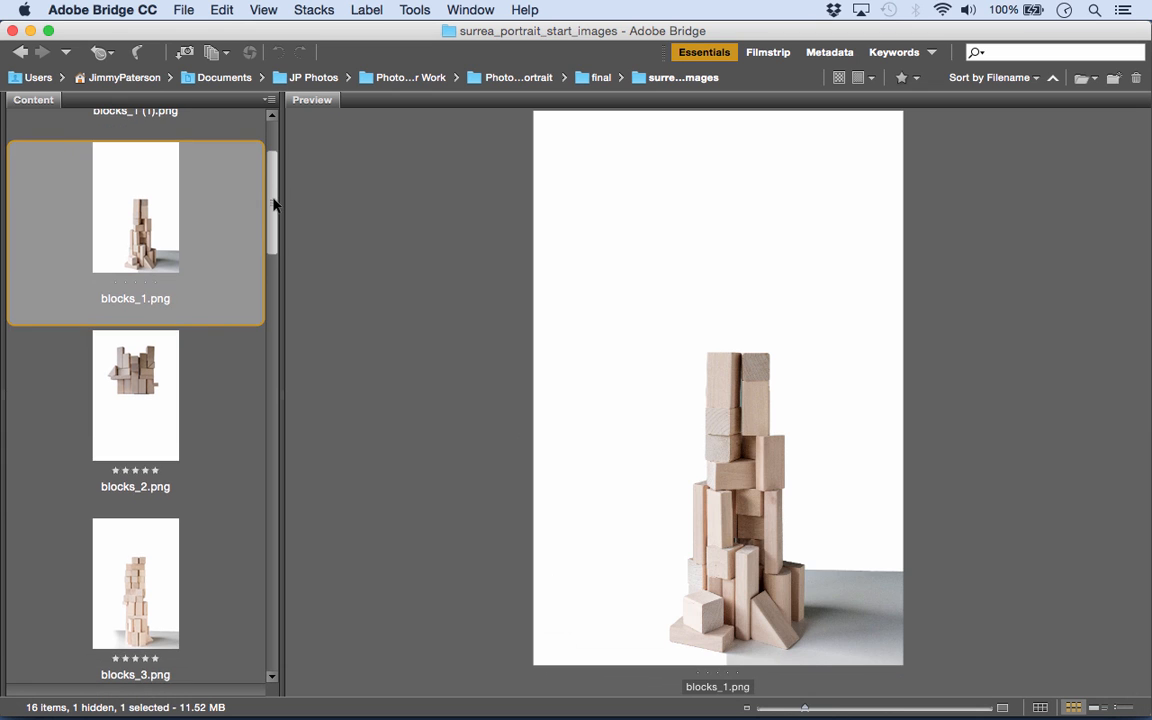
{"action": "left_click", "coordinate": [125, 345]}
{"action": "scroll", "coordinate": [125, 330], "scroll_direction": "down", "scroll_amount": 1}
{"action": "left_click_drag", "start_coordinate": [122, 311], "coordinate": [318, 697]}
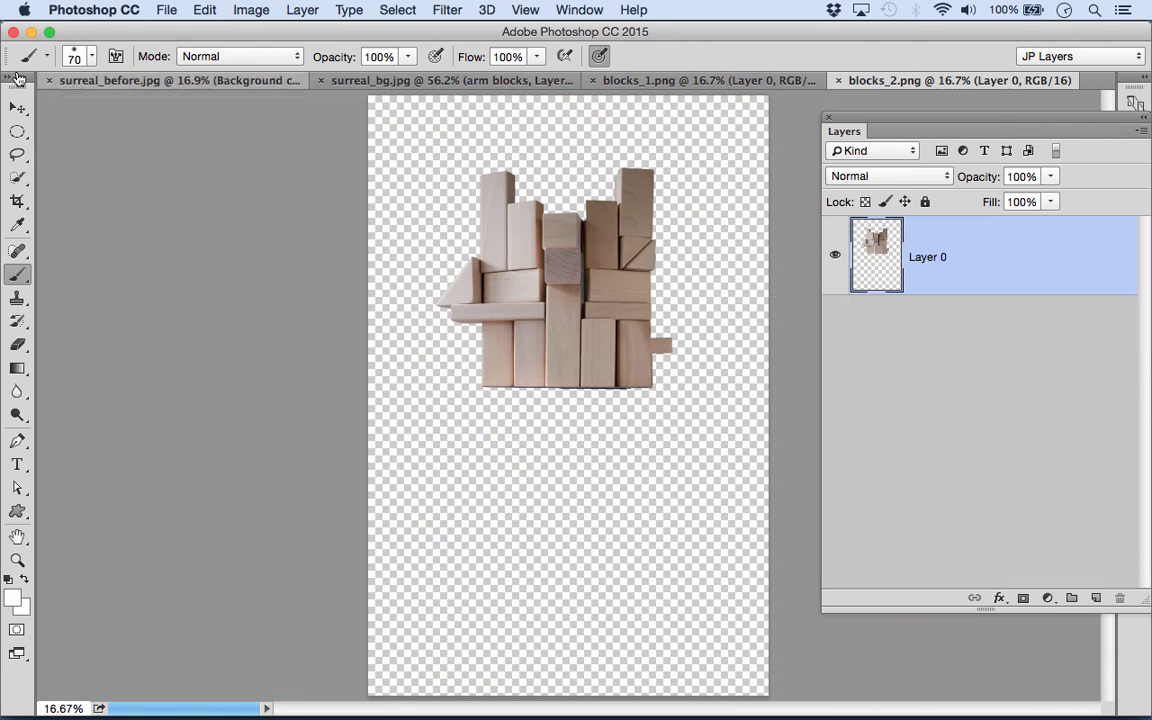
- Move the blocks from blocks_2.png into surreal_bg.jpg, place them over the face and set their layer to Multiply
{"action": "left_click", "coordinate": [17, 107]}
{"action": "mouse_move", "coordinate": [428, 186]}
{"action": "left_mouse_down"}
{"action": "mouse_move", "coordinate": [400, 165]}
{"action": "mouse_move", "coordinate": [420, 82]}
{"action": "left_mouse_up"}
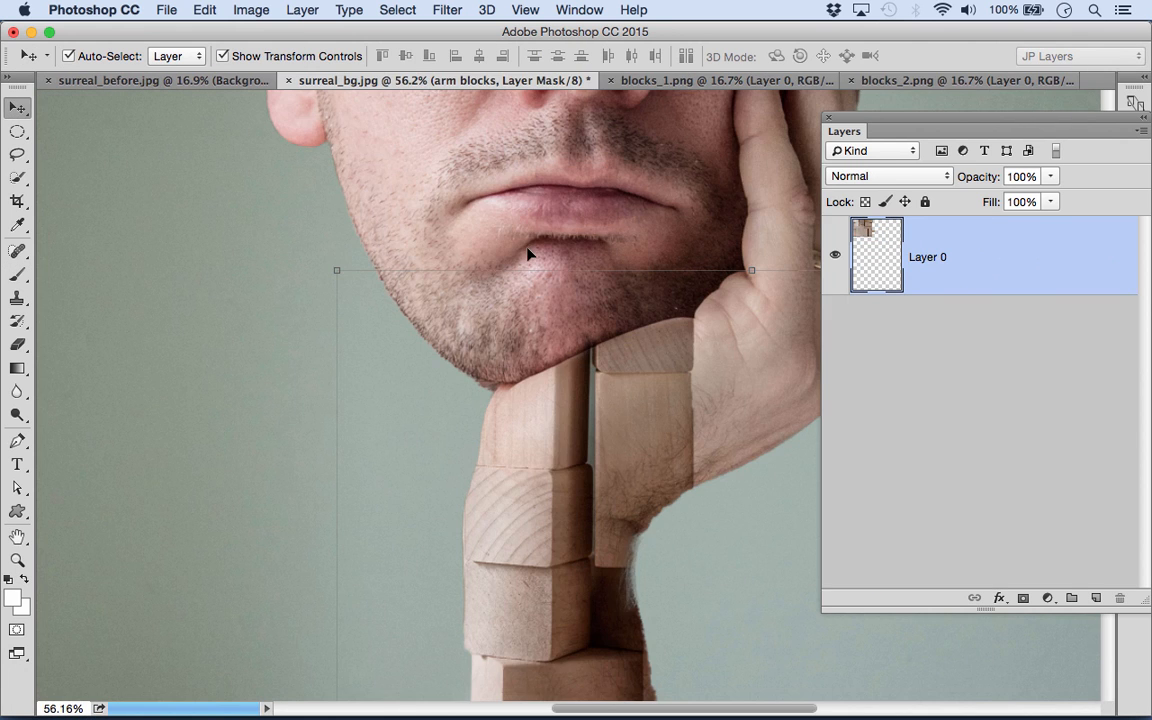
{"action": "left_click_drag", "start_coordinate": [528, 254], "coordinate": [527, 252]}
{"action": "key", "text": "super+minus"}
{"action": "key", "text": "super+minus"}
{"action": "left_click_drag", "start_coordinate": [600, 435], "coordinate": [592, 272]}
{"action": "key", "text": "super+minus"}
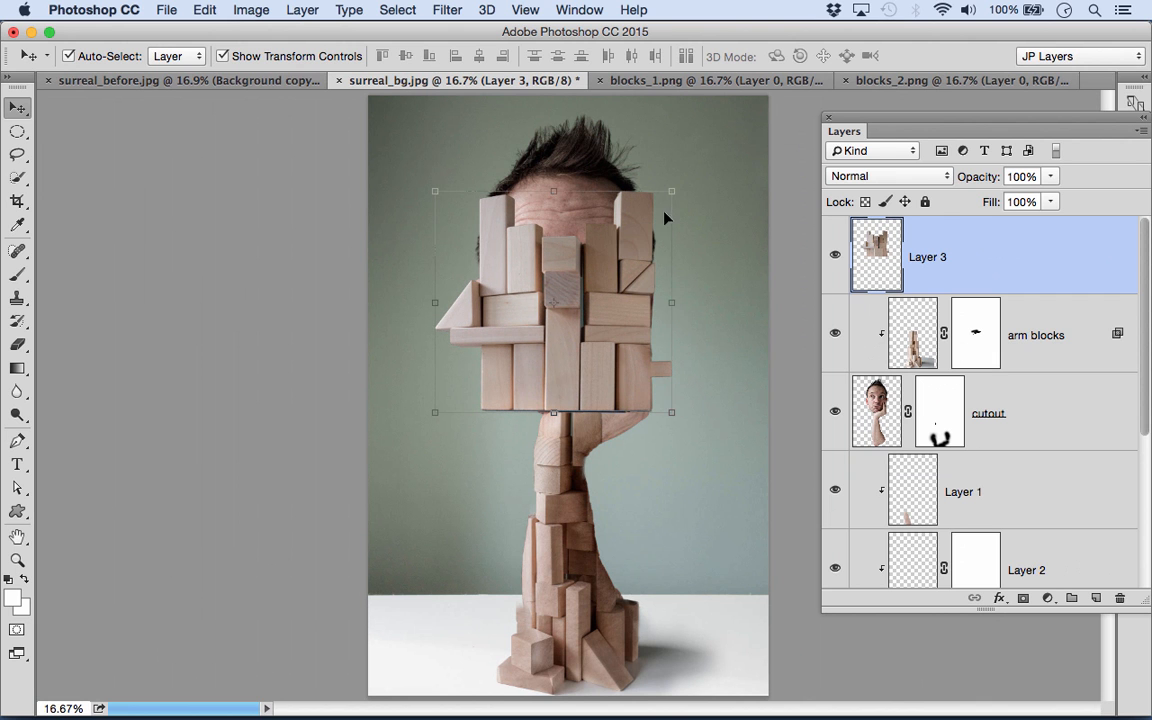
{"action": "left_click", "coordinate": [858, 180]}
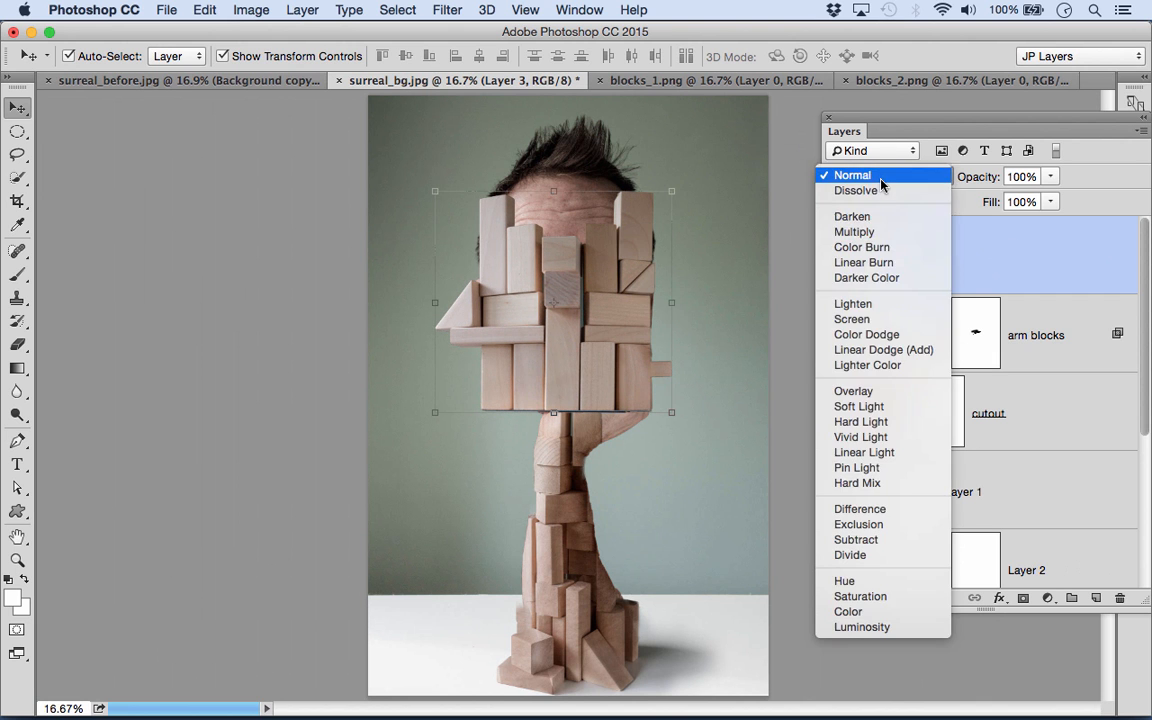
{"action": "left_click", "coordinate": [886, 234]}
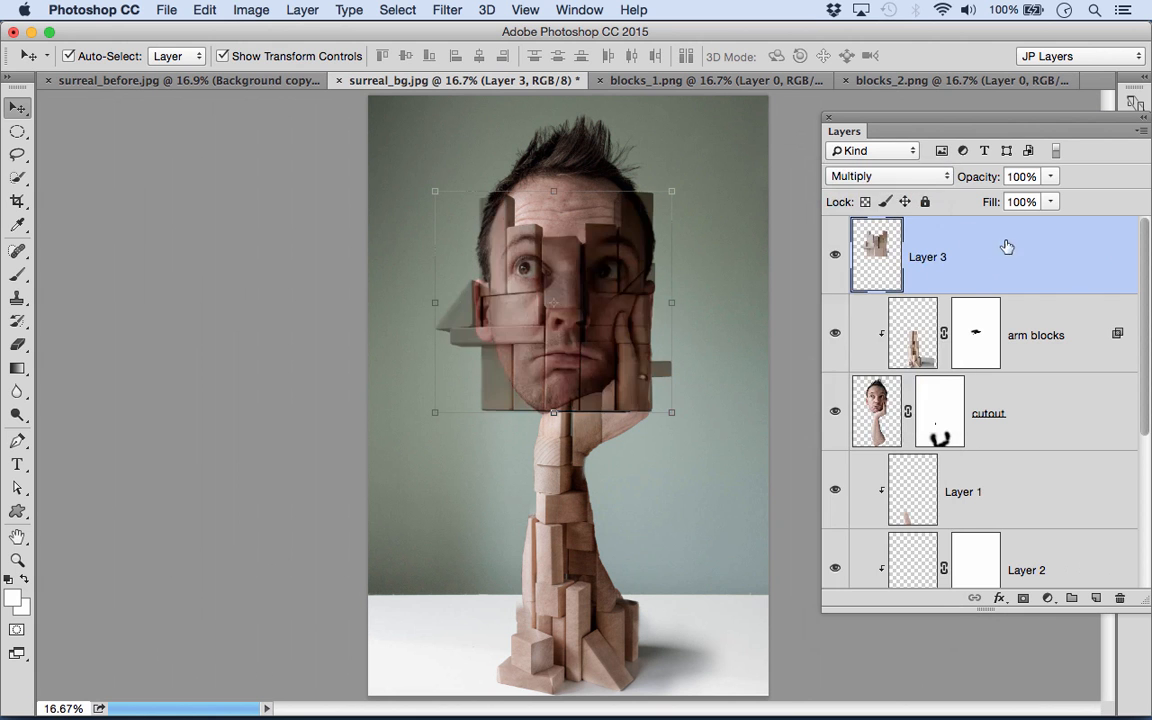
- Copy the arm blocks layer style onto the face blocks layer and clip that layer to the cutout
{"action": "right_click", "coordinate": [1118, 337]}
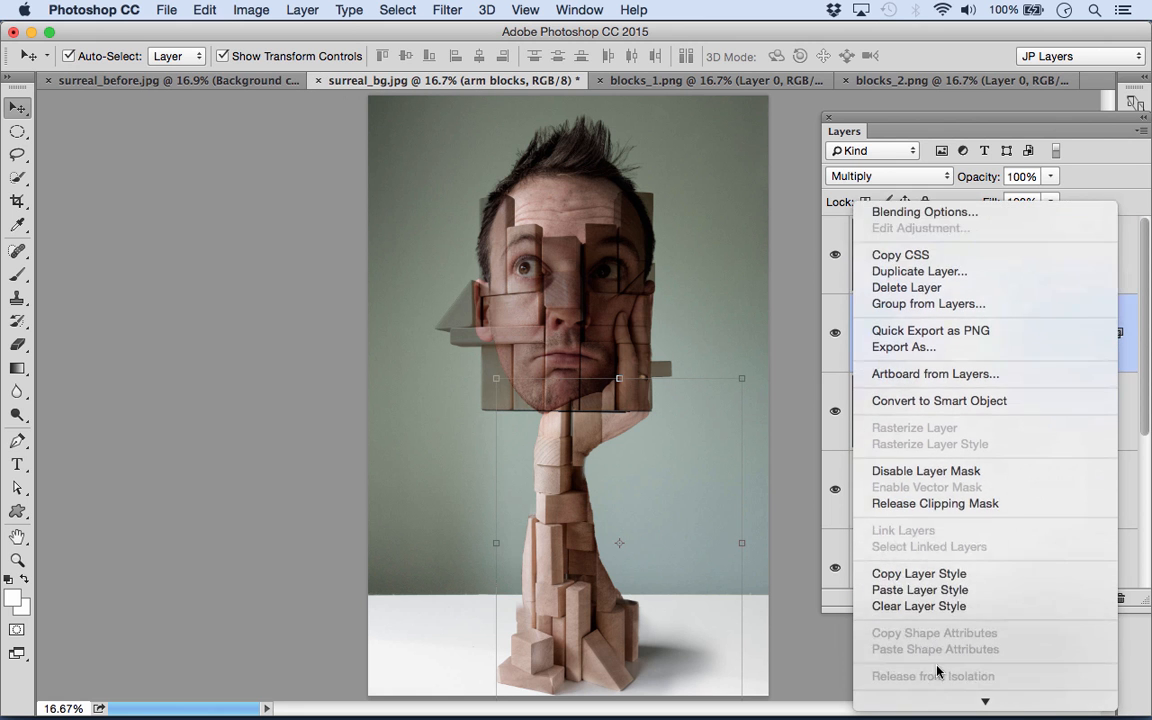
{"action": "left_click", "coordinate": [910, 589]}
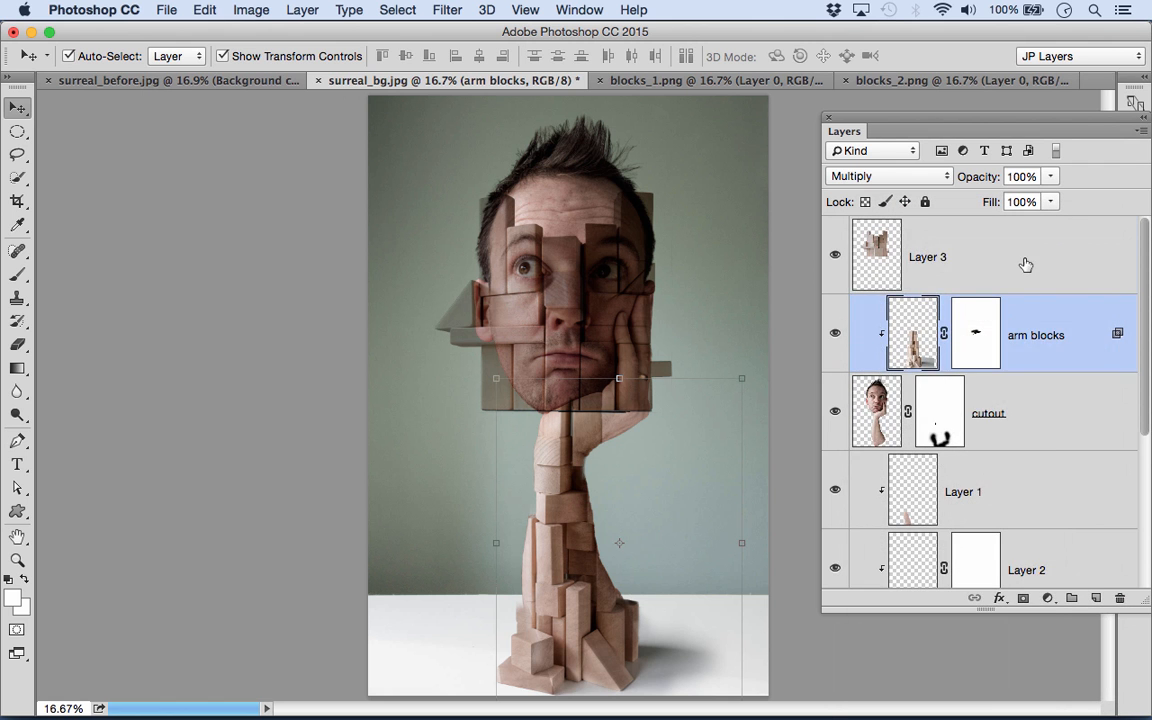
{"action": "left_click", "coordinate": [1048, 259]}
{"action": "right_click", "coordinate": [1051, 258]}
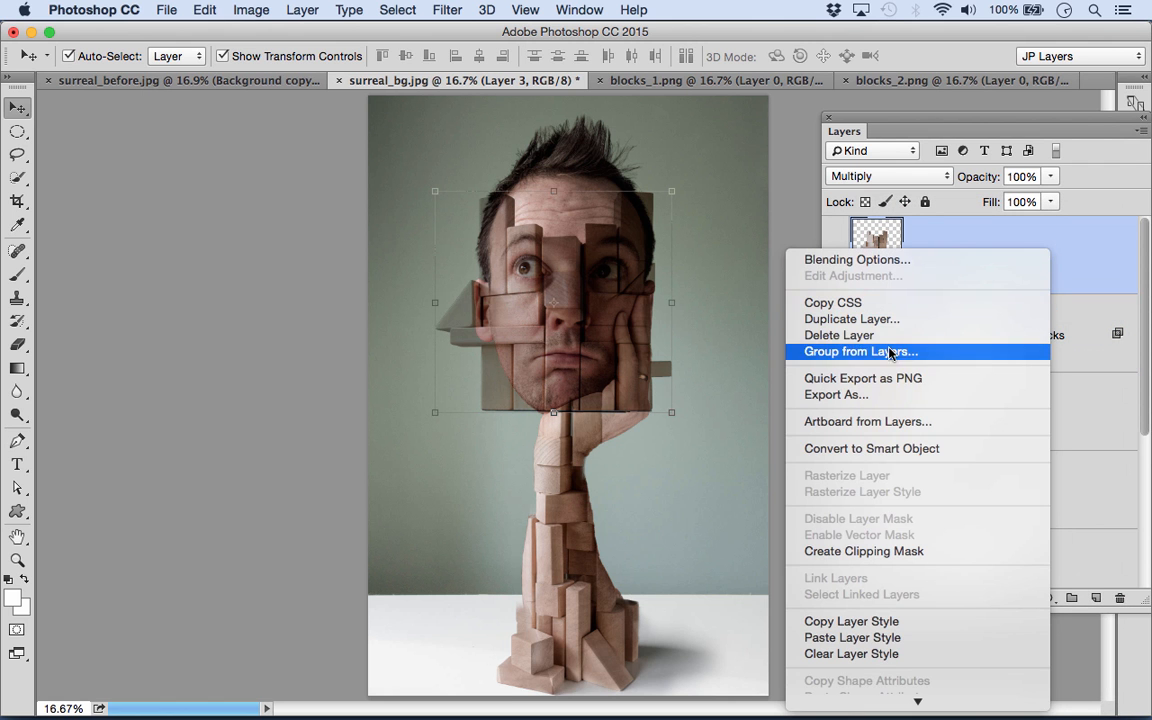
{"action": "left_click", "coordinate": [875, 638]}
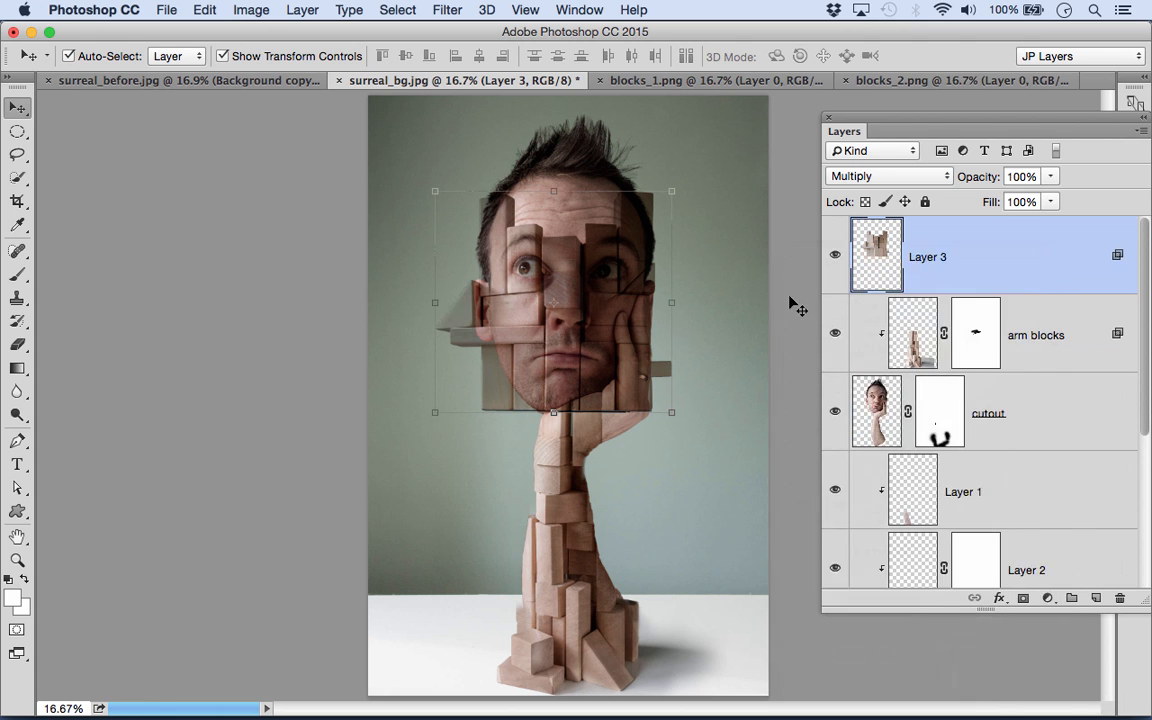
{"action": "left_click_drag", "start_coordinate": [985, 328], "coordinate": [1038, 282]}
{"action": "left_click", "coordinate": [1033, 290], "text": "alt"}
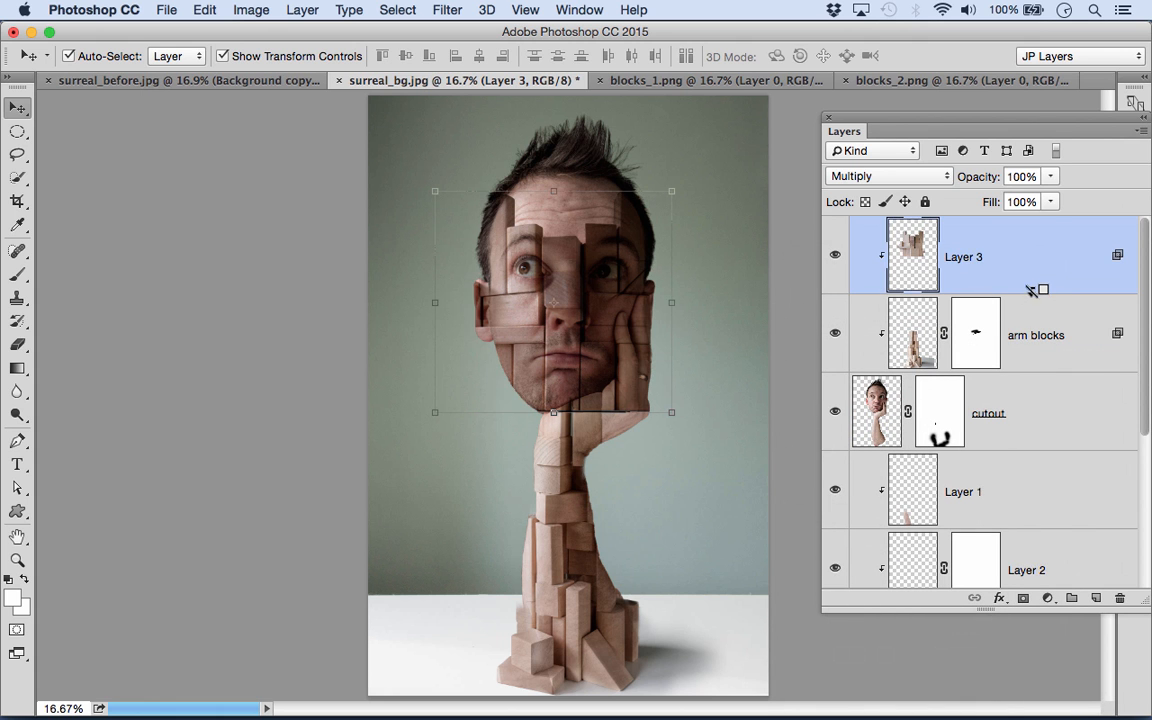
- Lighten the face blocks with Levels, setting the midtones to 1.90 and moving the highlight input inward
{"action": "left_click_drag", "start_coordinate": [557, 354], "coordinate": [608, 350]}
{"action": "left_click_drag", "start_coordinate": [568, 284], "coordinate": [502, 377]}
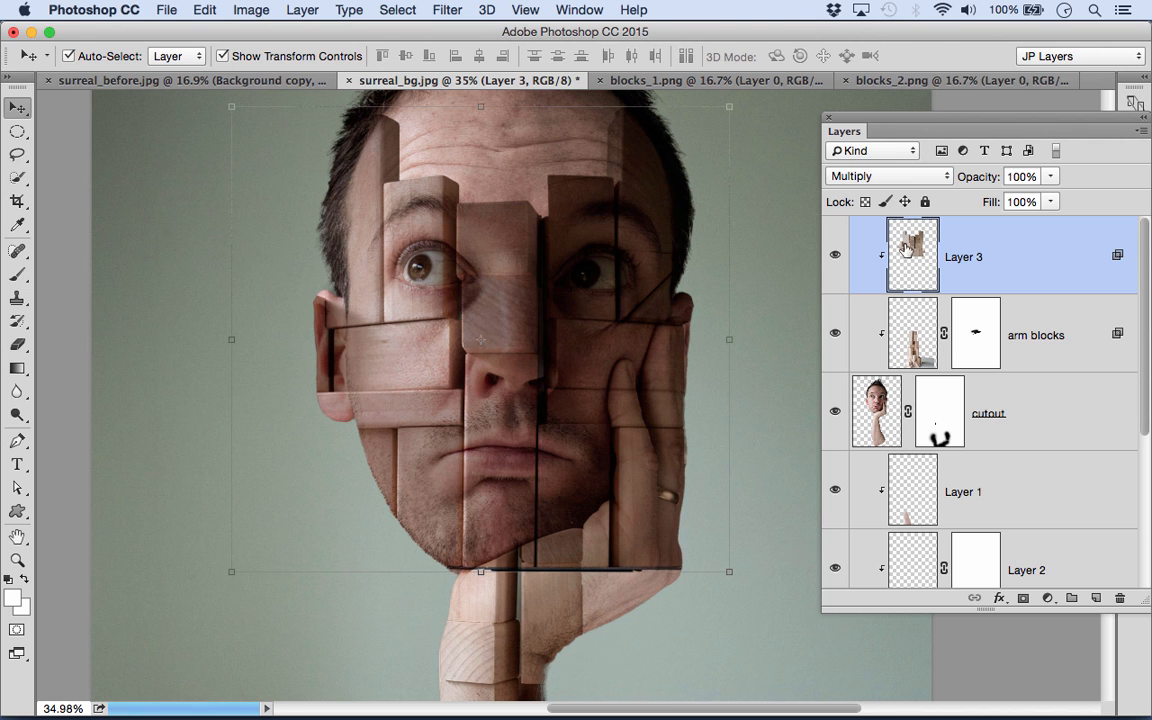
{"action": "key", "text": "super"}
{"action": "key", "text": "super+l"}
{"action": "left_click_drag", "start_coordinate": [497, 42], "coordinate": [834, 67]}
{"action": "left_click_drag", "start_coordinate": [790, 278], "coordinate": [737, 278]}
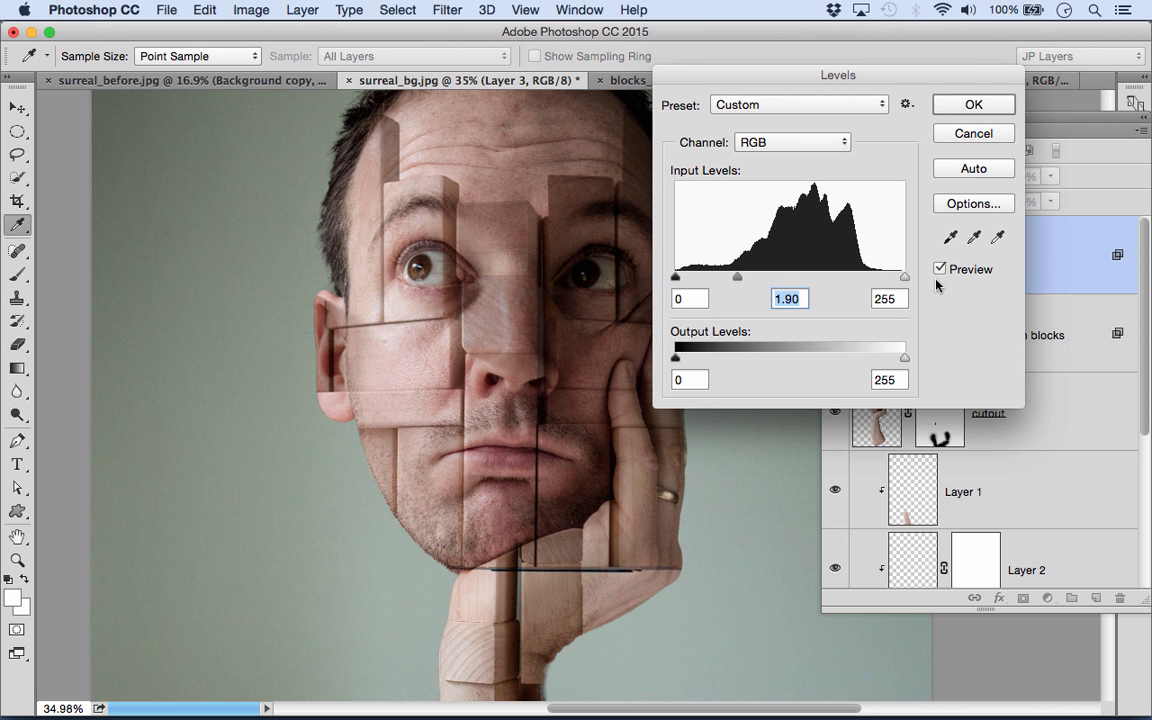
{"action": "left_click_drag", "start_coordinate": [907, 277], "coordinate": [893, 280]}
{"action": "left_click", "coordinate": [978, 112]}
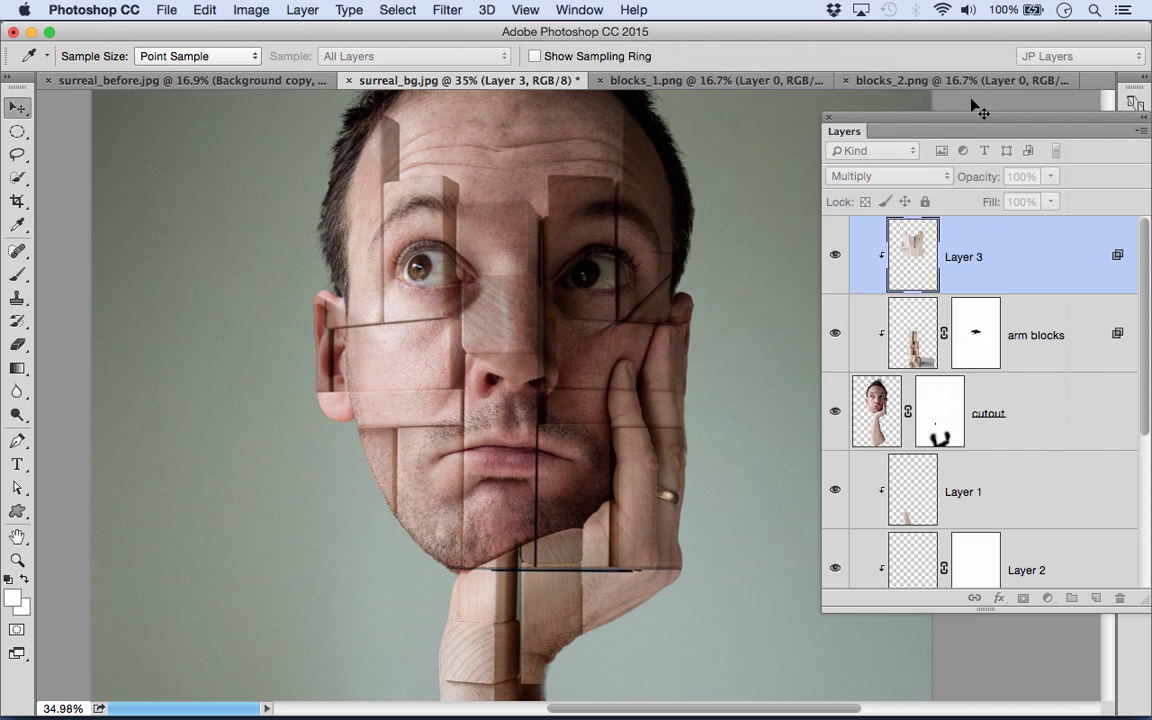
- Add a mask to the face blocks layer and paint black with brushes up to 150 below the chin and over the hand
{"action": "key", "text": "v"}
{"action": "left_click", "coordinate": [1024, 598]}
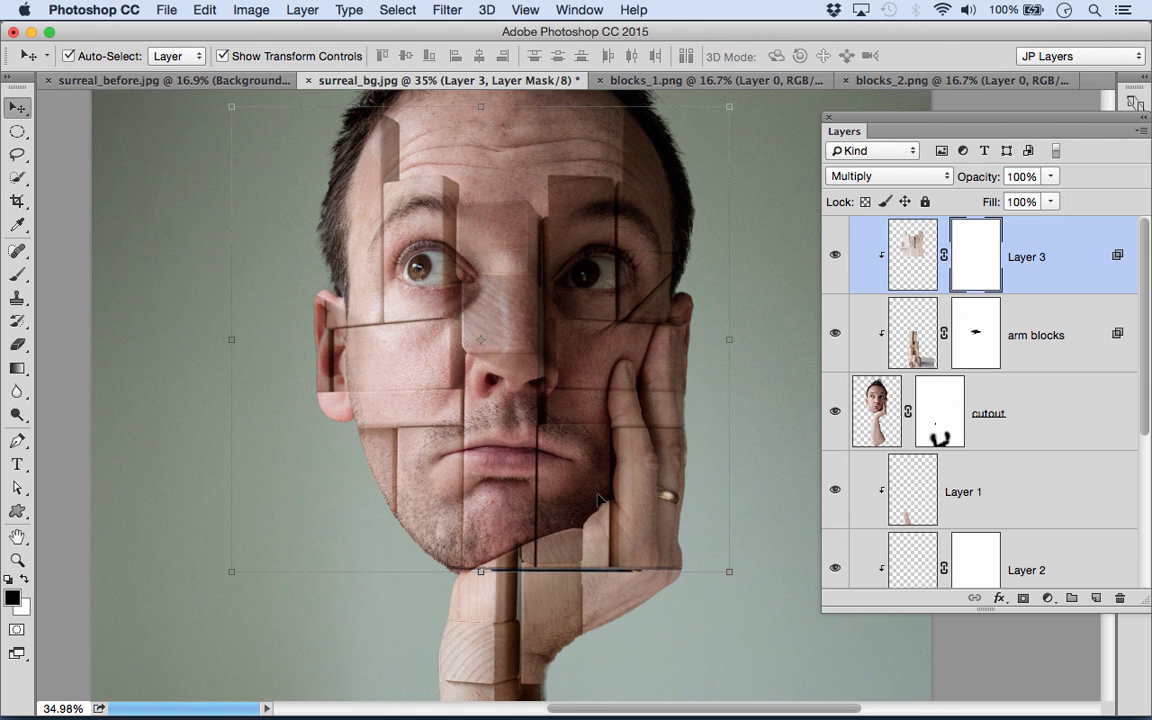
{"action": "left_click", "coordinate": [17, 274]}
{"action": "left_click_drag", "start_coordinate": [494, 573], "coordinate": [561, 550]}
{"action": "key", "text": "bracketright"}
{"action": "key", "text": "bracketright"}
- Paint black on the face blocks mask to hide the blocks over the left-side ear, finishing with a 100 brush
{"action": "key", "text": "bracketright"}
{"action": "key", "text": "bracketright"}
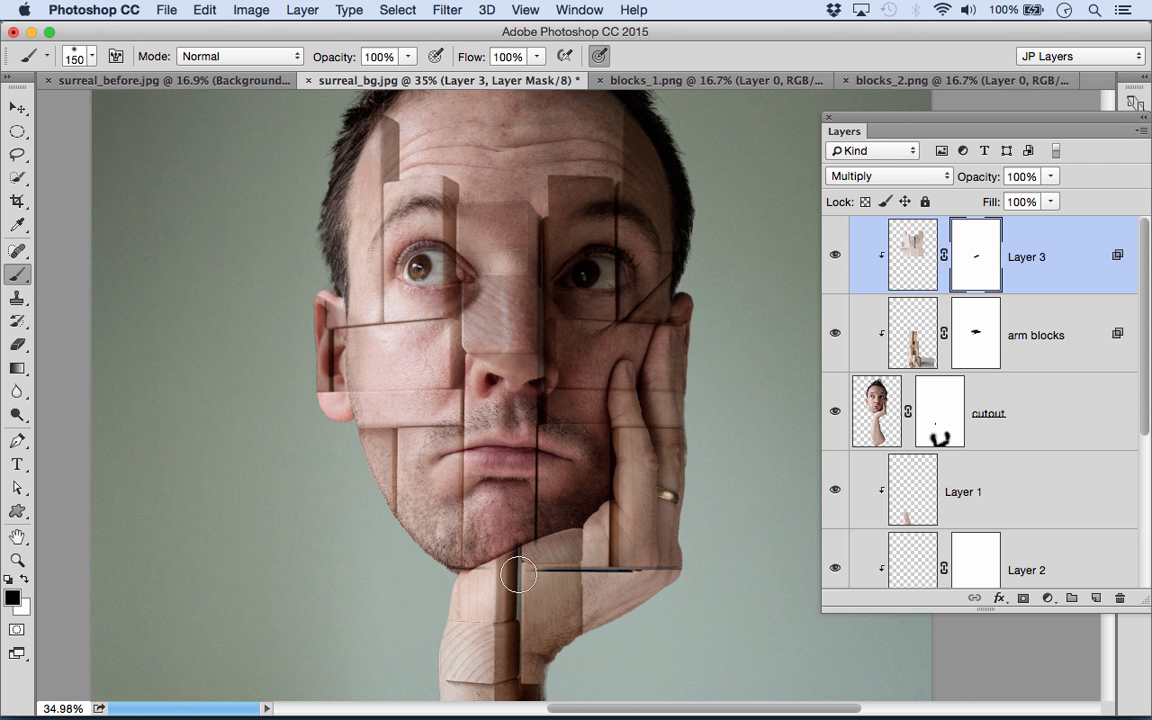
{"action": "mouse_move", "coordinate": [653, 491]}
{"action": "left_mouse_down"}
{"action": "mouse_move", "coordinate": [639, 536]}
{"action": "mouse_move", "coordinate": [564, 576]}
{"action": "mouse_move", "coordinate": [717, 548]}
{"action": "left_mouse_up"}
{"action": "key", "text": "bracketright"}
{"action": "key", "text": "bracketright"}
{"action": "left_click_drag", "start_coordinate": [301, 368], "coordinate": [311, 391]}
{"action": "key", "text": "bracketleft"}
{"action": "key", "text": "bracketleft"}
{"action": "key", "text": "bracketleft"}
{"action": "key", "text": "bracketleft"}
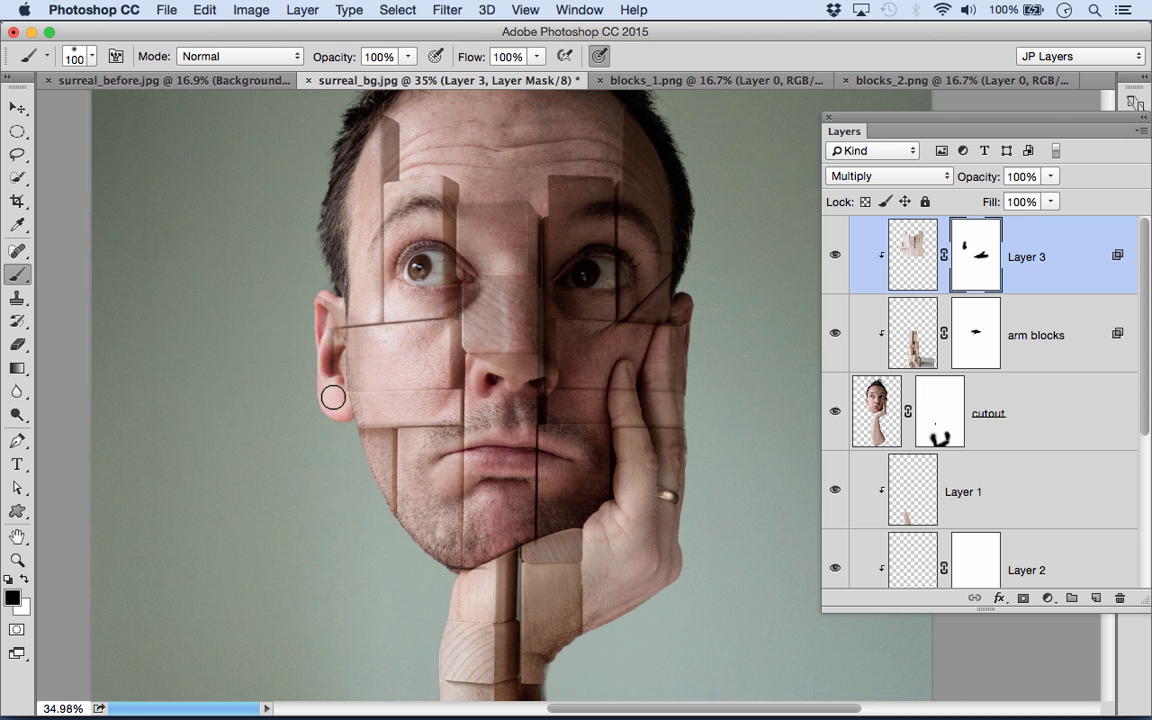
{"action": "left_click_drag", "start_coordinate": [331, 338], "coordinate": [326, 310]}
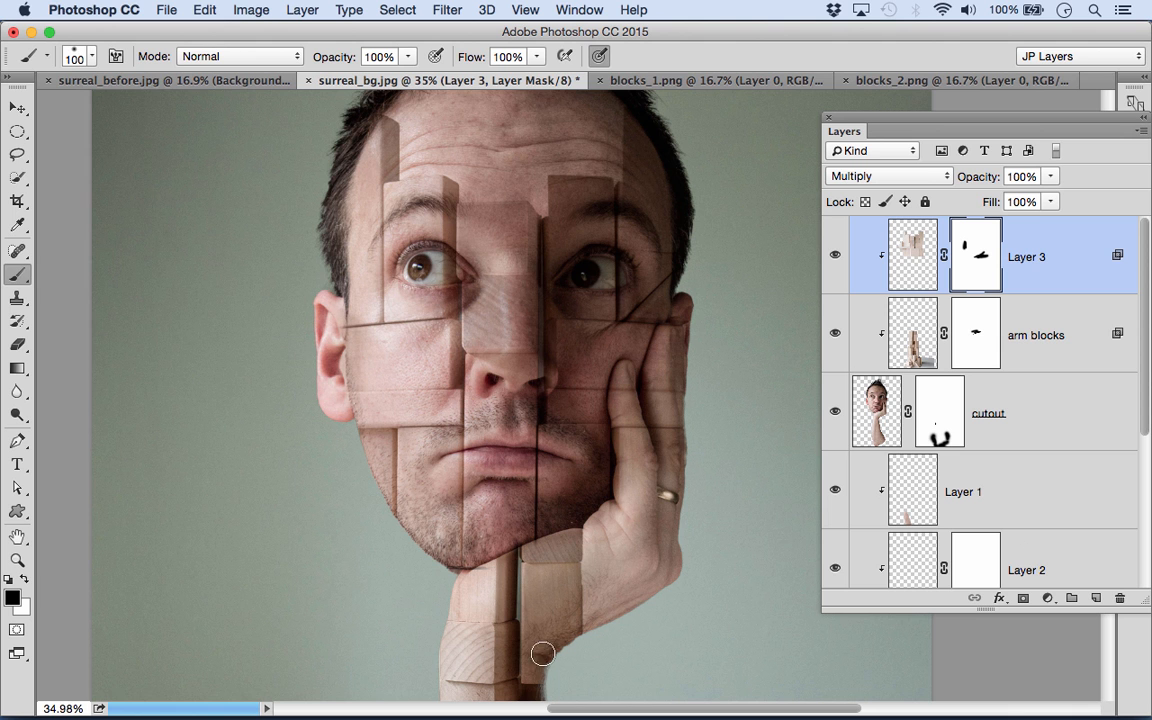
- Switch to Adobe Bridge, find blocks_10.png and open it in Photoshop
{"action": "mouse_move", "coordinate": [395, 700]}
{"action": "left_click", "coordinate": [433, 697]}
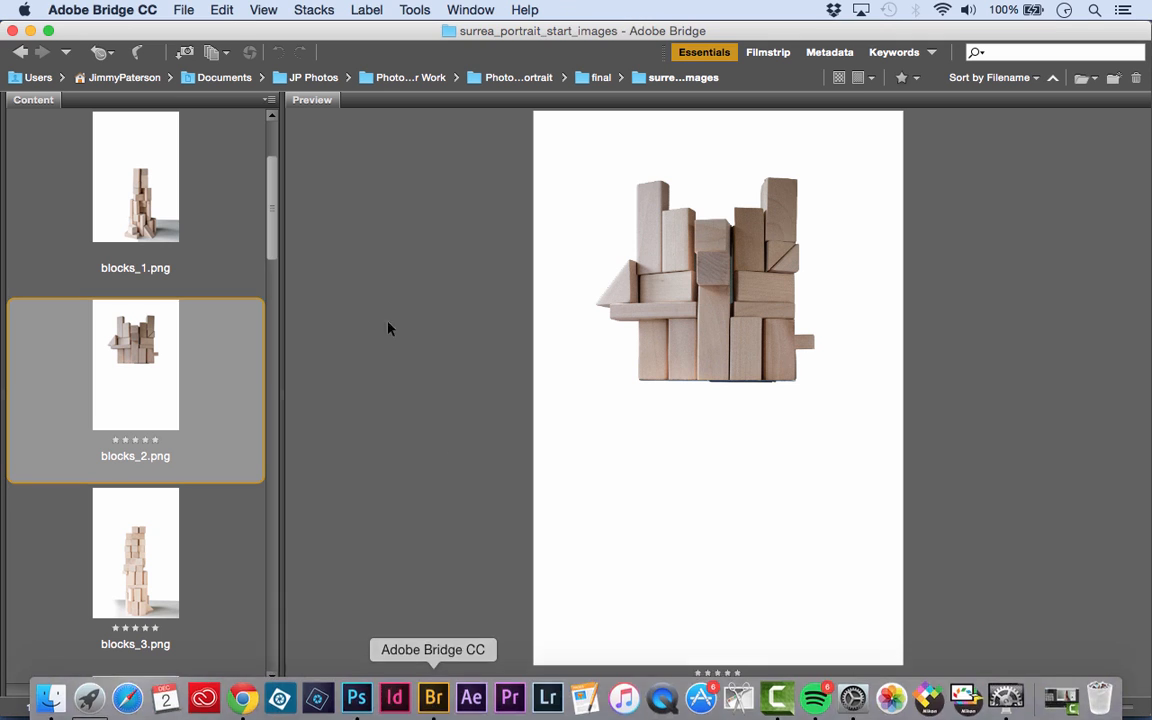
{"action": "scroll", "coordinate": [163, 447], "scroll_direction": "down", "scroll_amount": 3}
{"action": "left_click", "coordinate": [130, 372]}
{"action": "scroll", "coordinate": [124, 362], "scroll_direction": "down", "scroll_amount": 5}
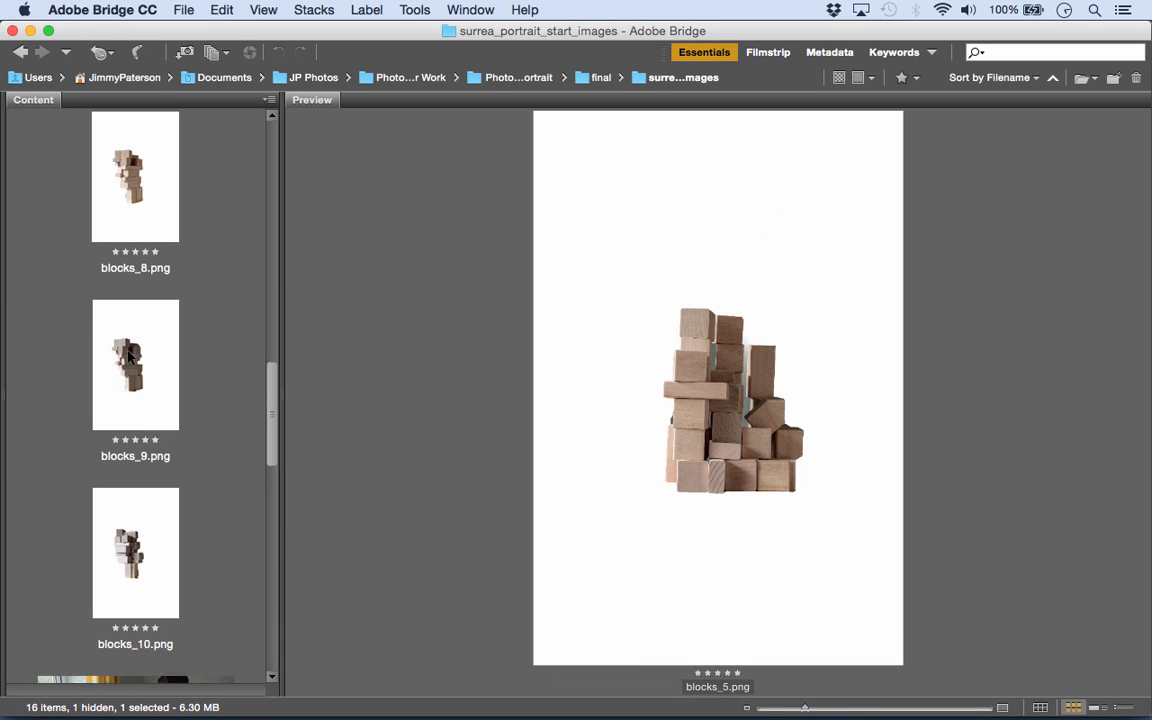
{"action": "left_click", "coordinate": [167, 352]}
{"action": "left_click_drag", "start_coordinate": [118, 358], "coordinate": [355, 697]}
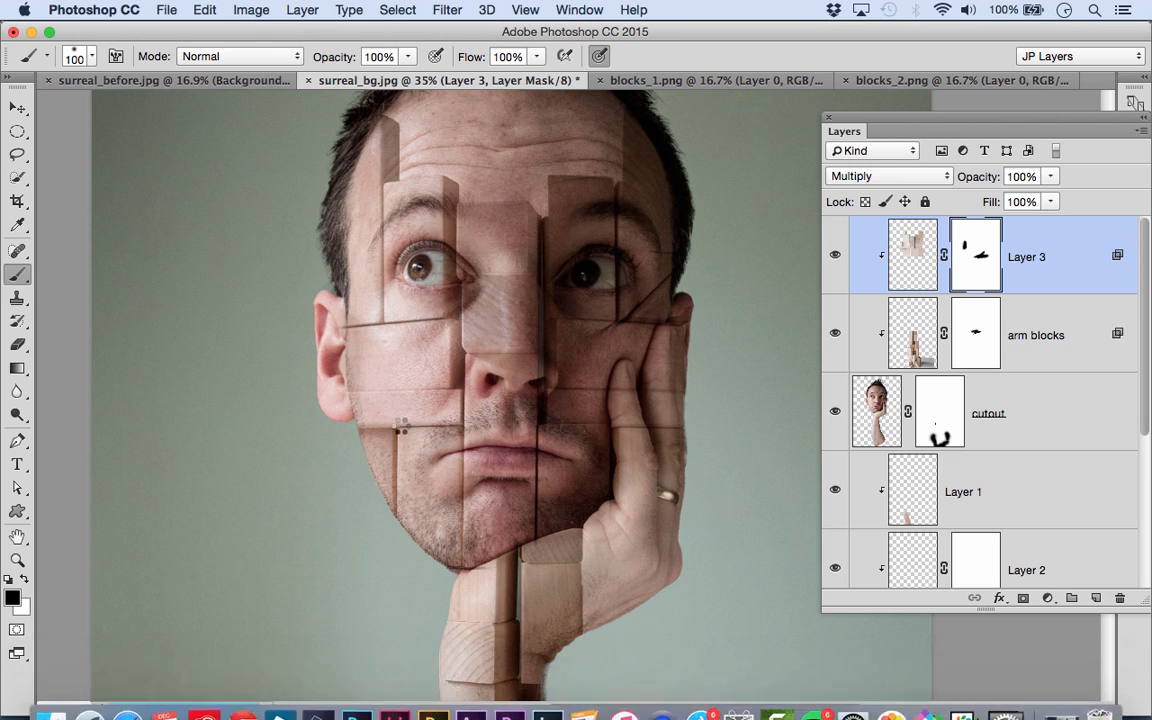
- Move the blocks from blocks_10.png into surreal_bg.jpg, place them over the forehead and hair, and set their layer to Multiply
{"action": "left_click", "coordinate": [17, 107]}
{"action": "left_click_drag", "start_coordinate": [540, 345], "coordinate": [447, 88]}
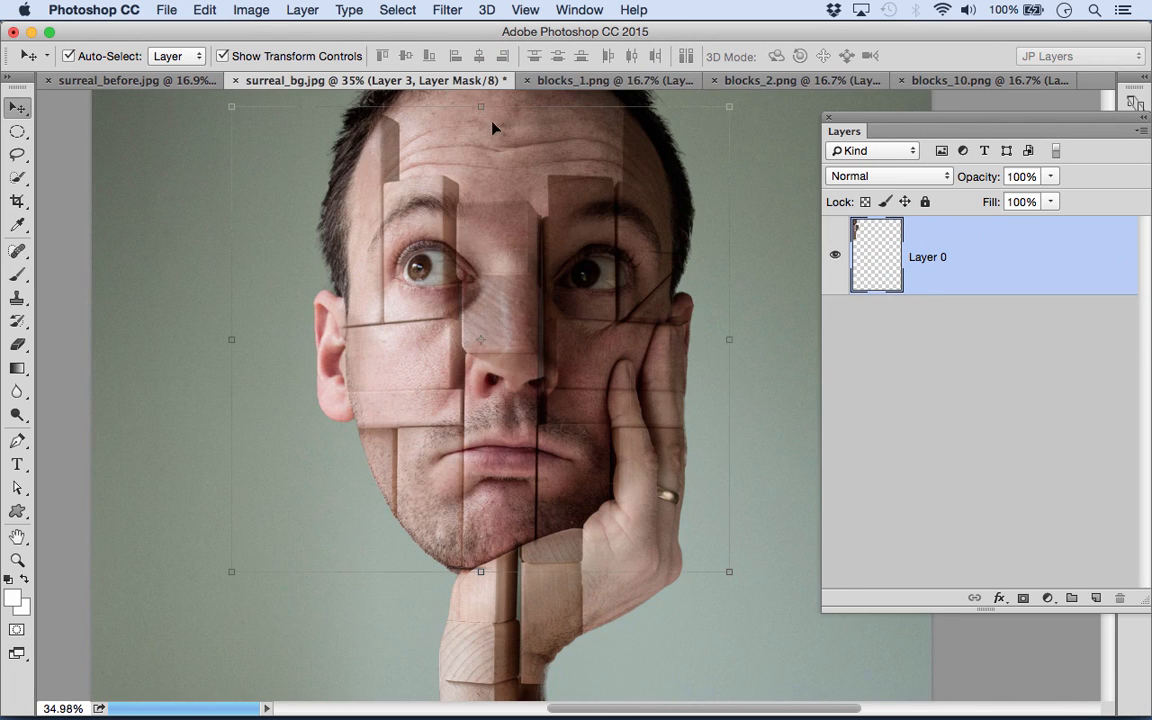
{"action": "left_click_drag", "start_coordinate": [492, 127], "coordinate": [494, 130]}
{"action": "left_click_drag", "start_coordinate": [683, 190], "coordinate": [709, 418]}
{"action": "left_click_drag", "start_coordinate": [556, 447], "coordinate": [570, 288]}
{"action": "left_click", "coordinate": [885, 176]}
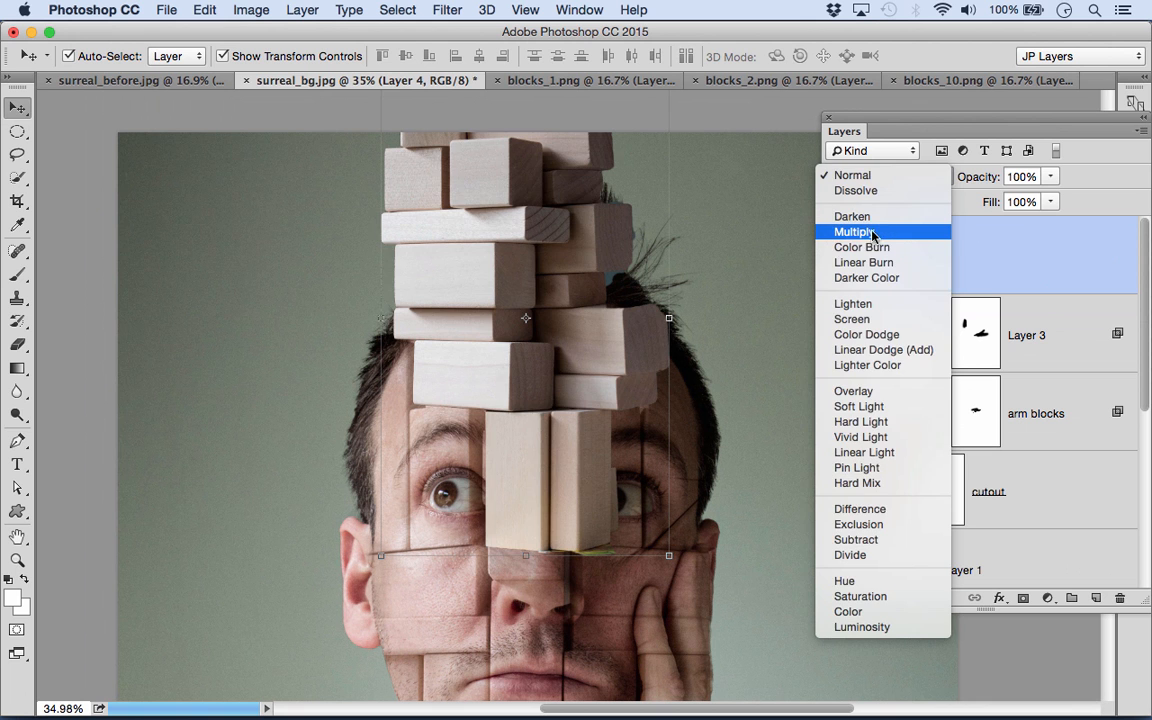
{"action": "left_click", "coordinate": [876, 231]}
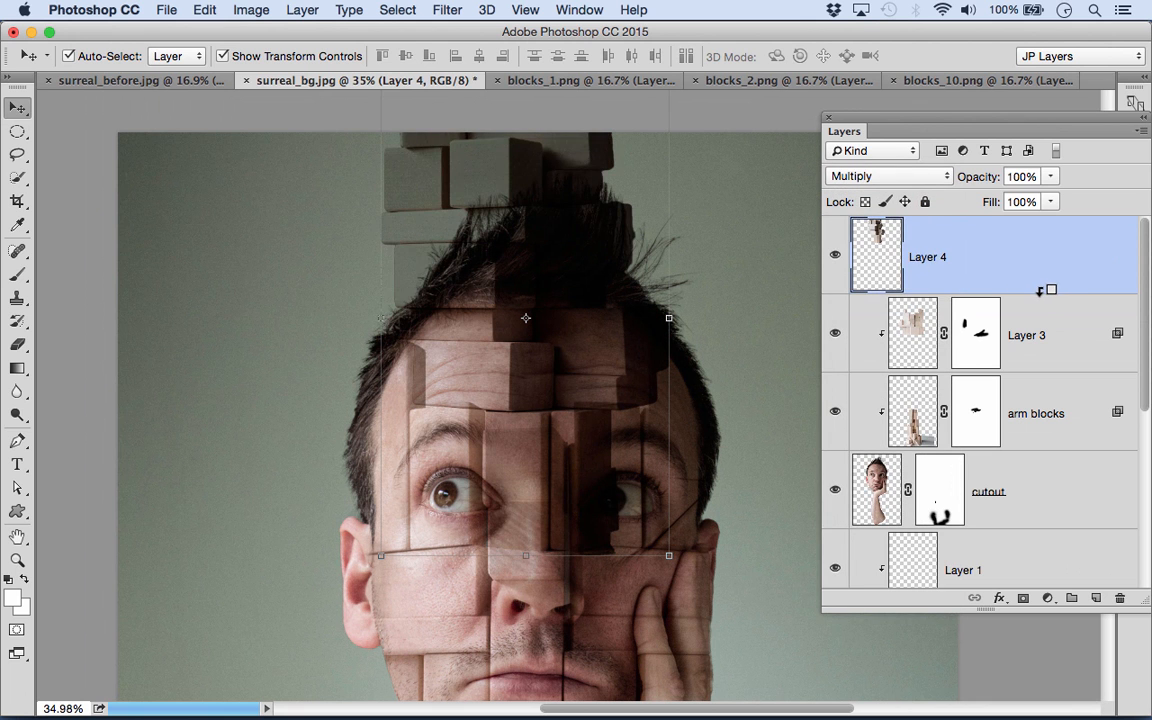
- Clip the forehead blocks layer to the cutout and paste the copied layer style onto it
{"action": "left_click", "coordinate": [1040, 291], "text": "alt"}
{"action": "right_click", "coordinate": [1032, 288]}
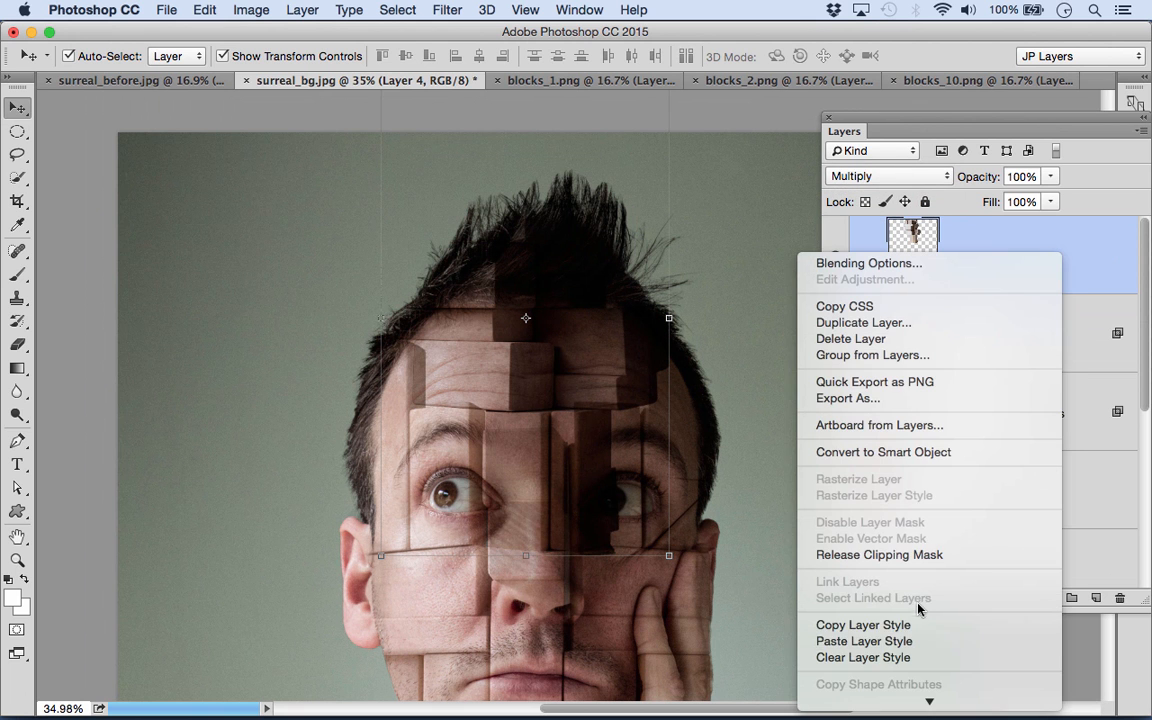
{"action": "left_click", "coordinate": [872, 643]}
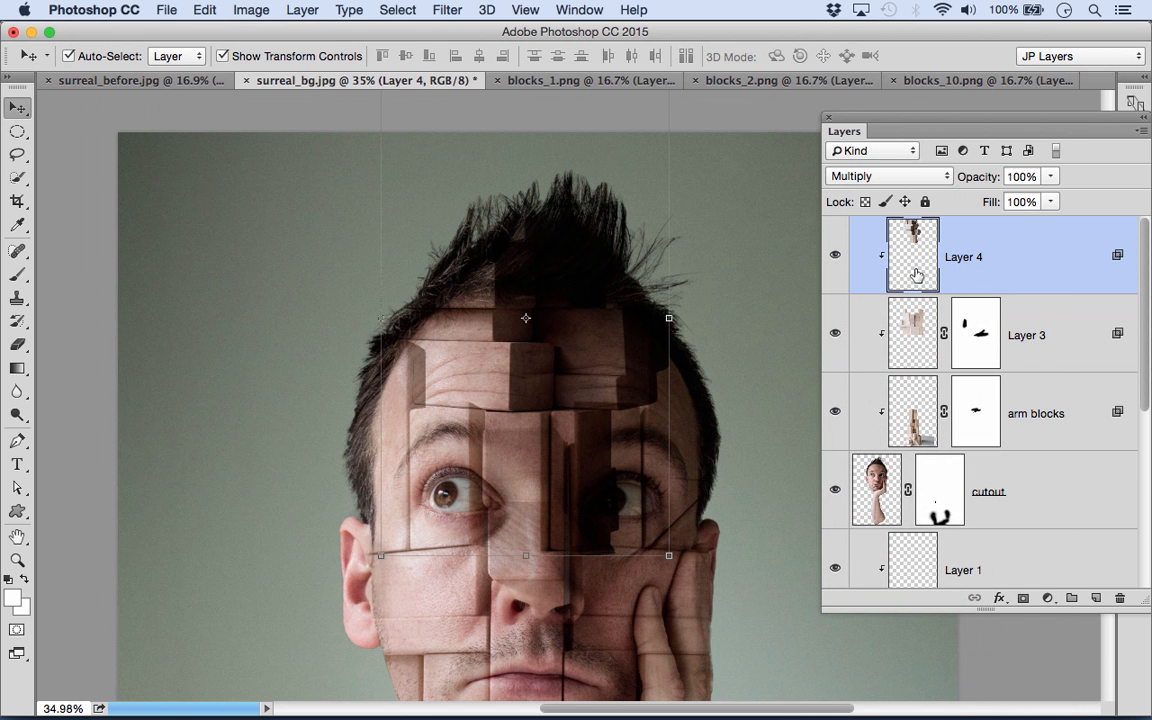
- Lighten the forehead blocks with Levels by setting the midtones to 1.57
{"action": "key", "text": "super+l"}
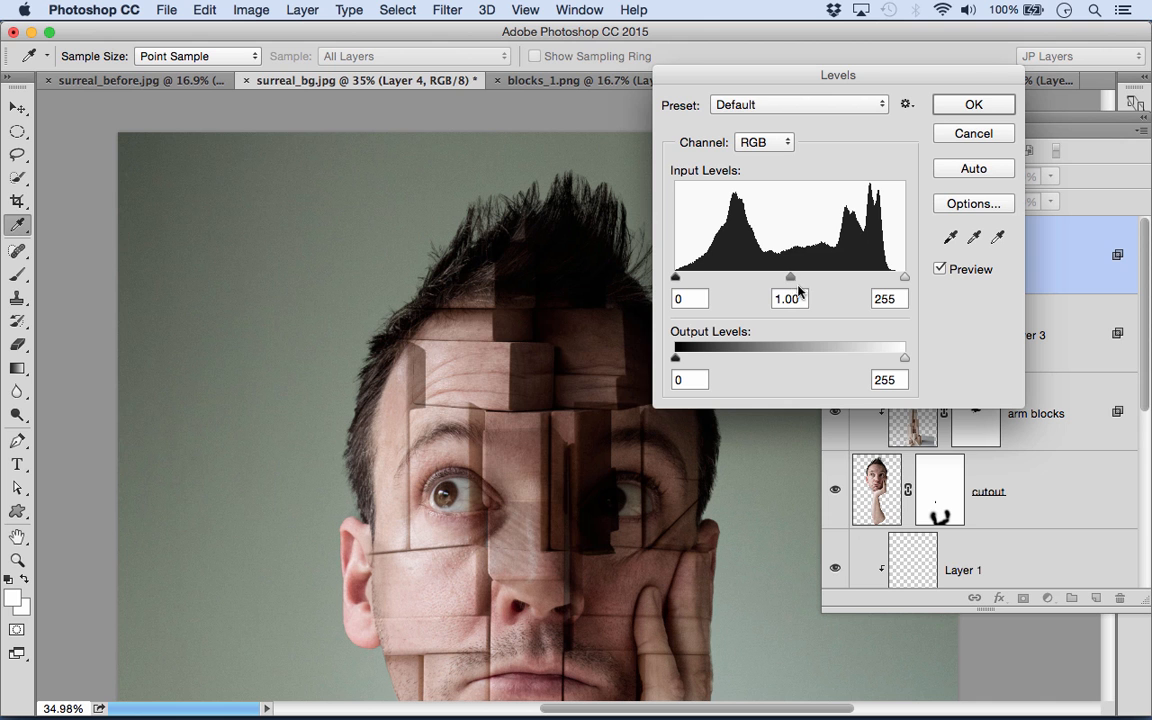
{"action": "left_click_drag", "start_coordinate": [795, 281], "coordinate": [753, 283]}
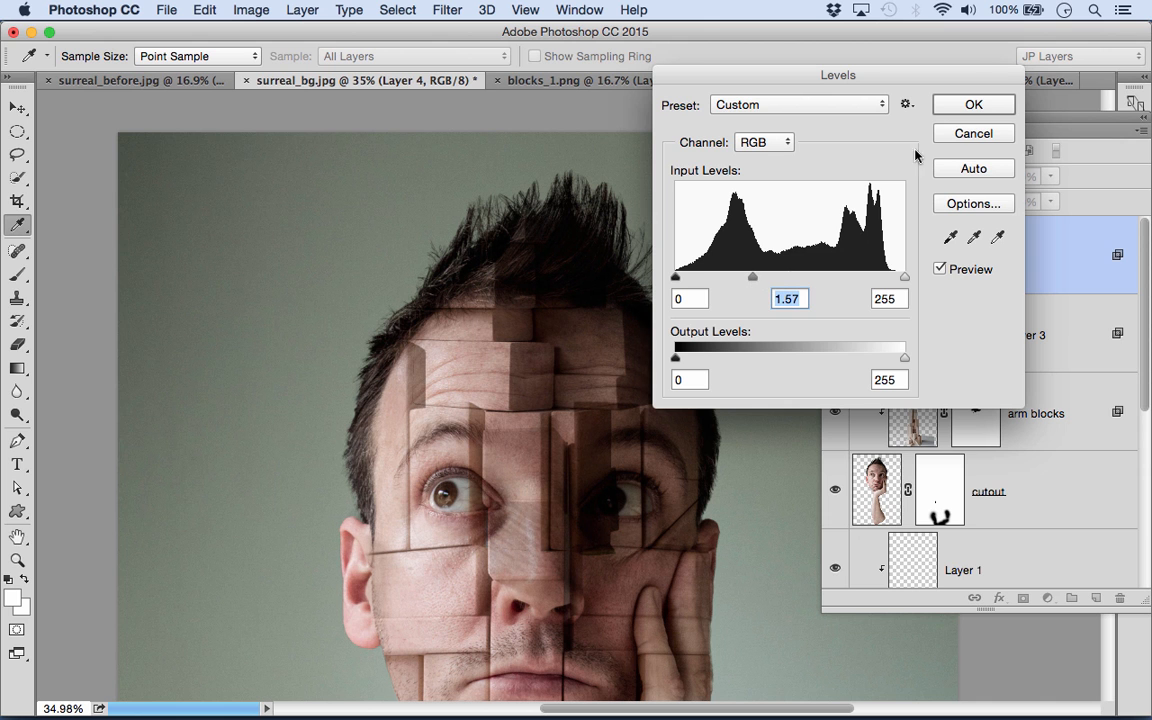
{"action": "left_click", "coordinate": [970, 106]}
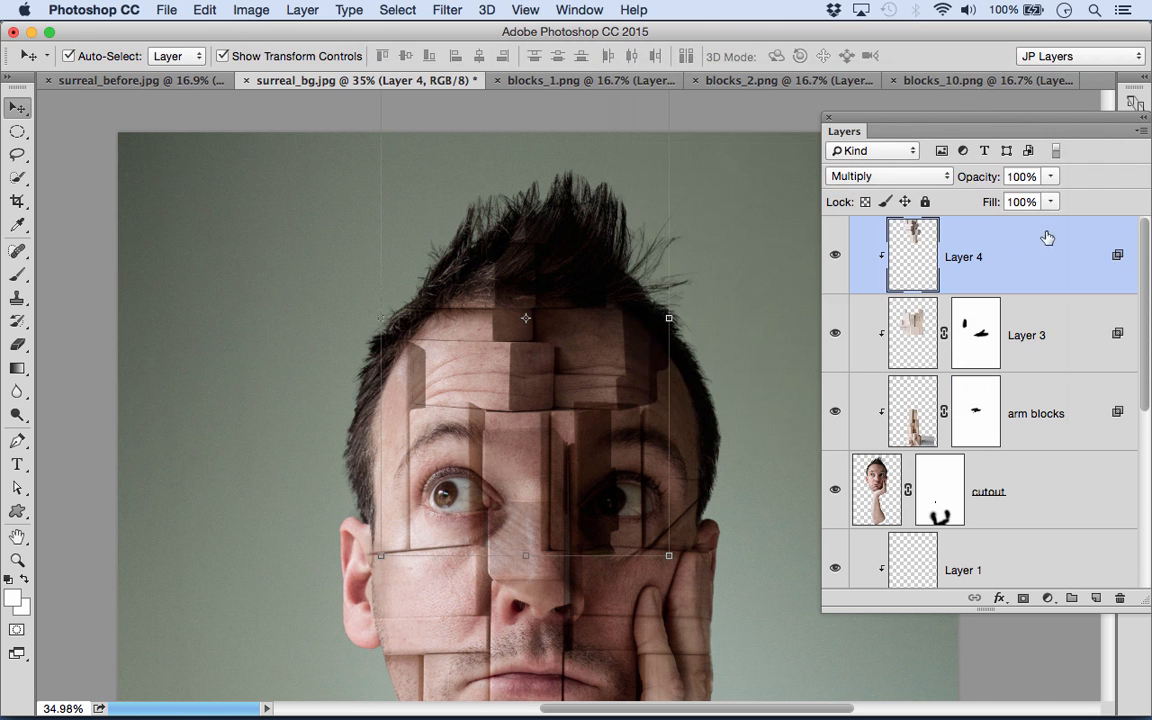
- Add a mask to the forehead blocks layer and paint black to hide the blocks over the eyes and nose bridge
{"action": "left_click", "coordinate": [1023, 600]}
{"action": "left_click", "coordinate": [17, 274]}
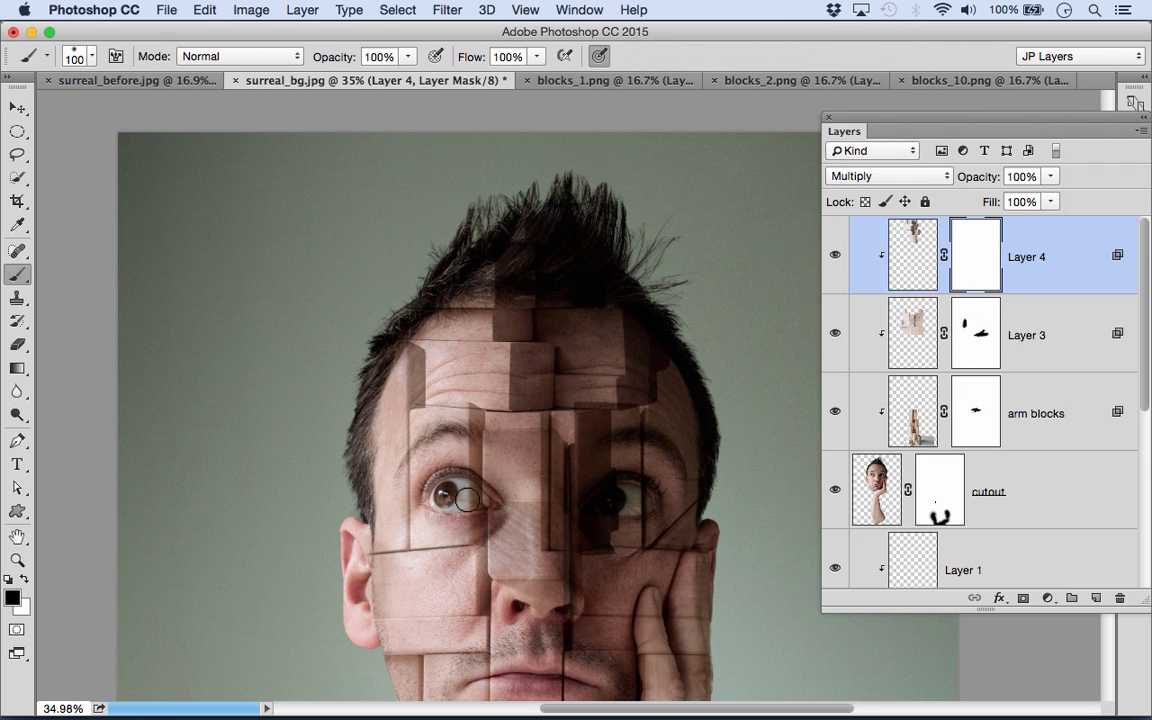
{"action": "left_click_drag", "start_coordinate": [512, 485], "coordinate": [594, 486]}
{"action": "key", "text": "bracketright"}
{"action": "key", "text": "bracketright"}
{"action": "key", "text": "bracketright"}
{"action": "key", "text": "bracketright"}
{"action": "key", "text": "bracketright"}
{"action": "mouse_move", "coordinate": [512, 438]}
{"action": "left_mouse_down"}
{"action": "mouse_move", "coordinate": [608, 461]}
{"action": "mouse_move", "coordinate": [571, 507]}
{"action": "left_mouse_up"}
{"action": "key", "text": "bracketleft"}
{"action": "key", "text": "bracketleft"}
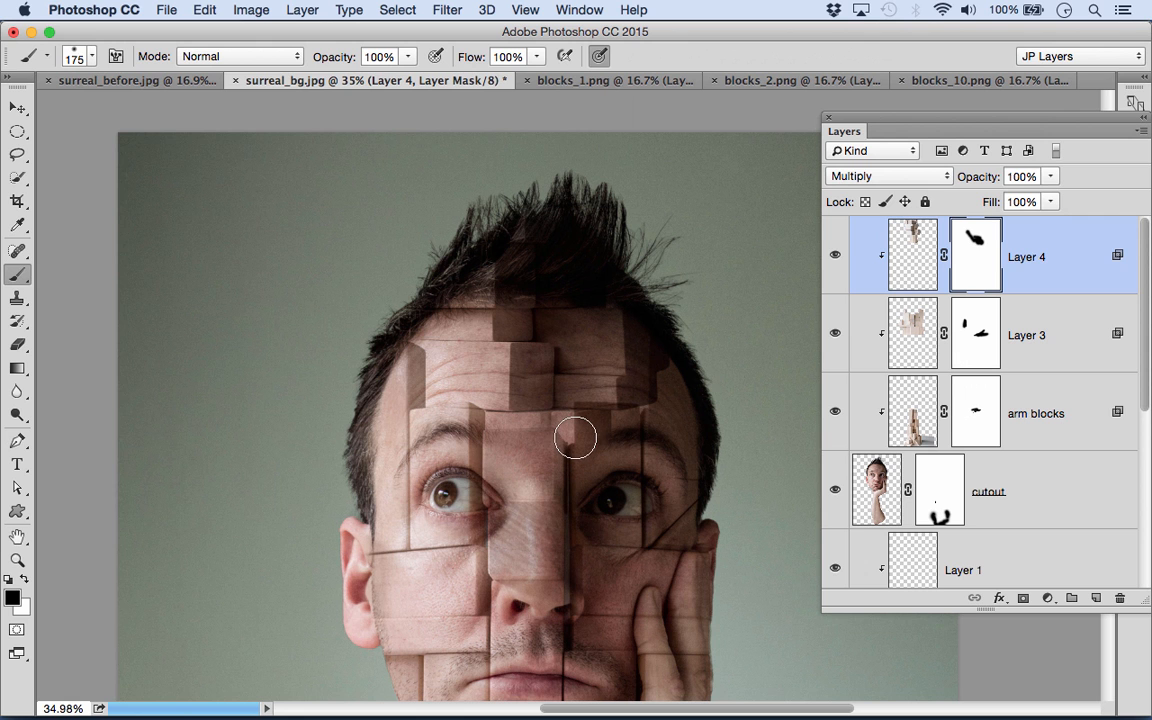
- Refine the forehead blocks mask beside the nose bridge and brow with a 100 brush, and switch the foreground color to white
{"action": "key", "text": "bracketleft"}
{"action": "key", "text": "bracketleft"}
{"action": "key", "text": "bracketleft"}
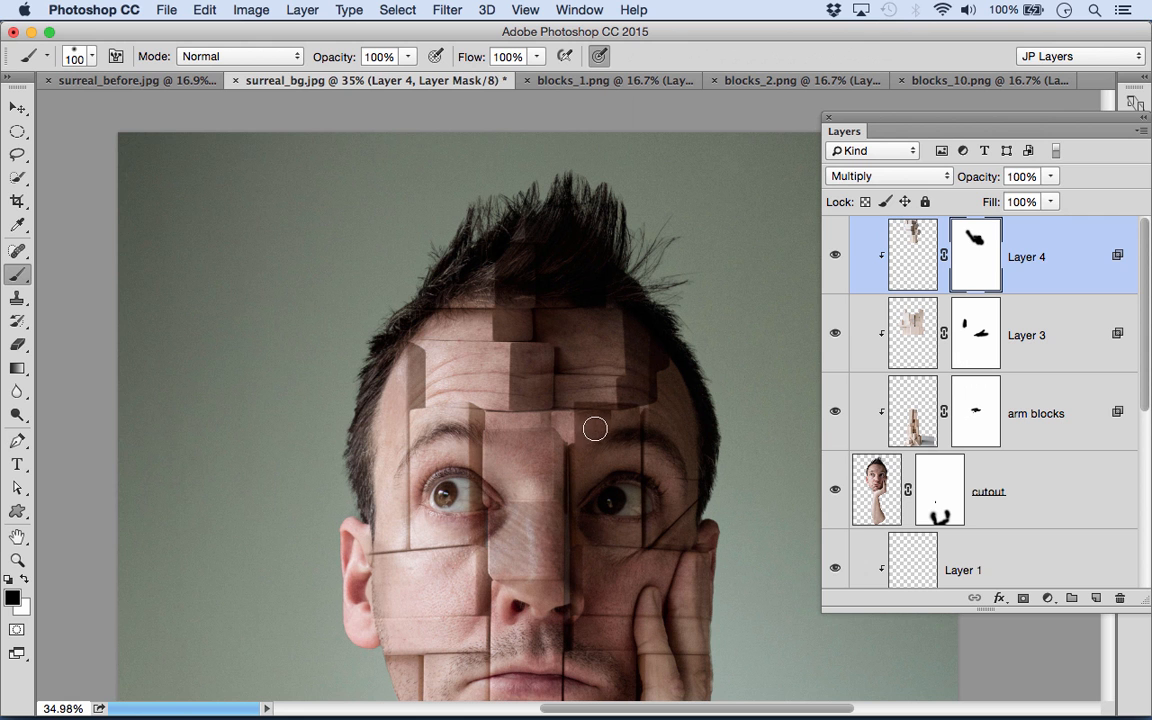
{"action": "key", "text": "bracketleft"}
{"action": "key", "text": "bracketleft"}
{"action": "key", "text": "bracketright"}
{"action": "key", "text": "x"}
{"action": "key", "text": "space"}
{"action": "left_click_drag", "start_coordinate": [558, 481], "coordinate": [563, 338]}
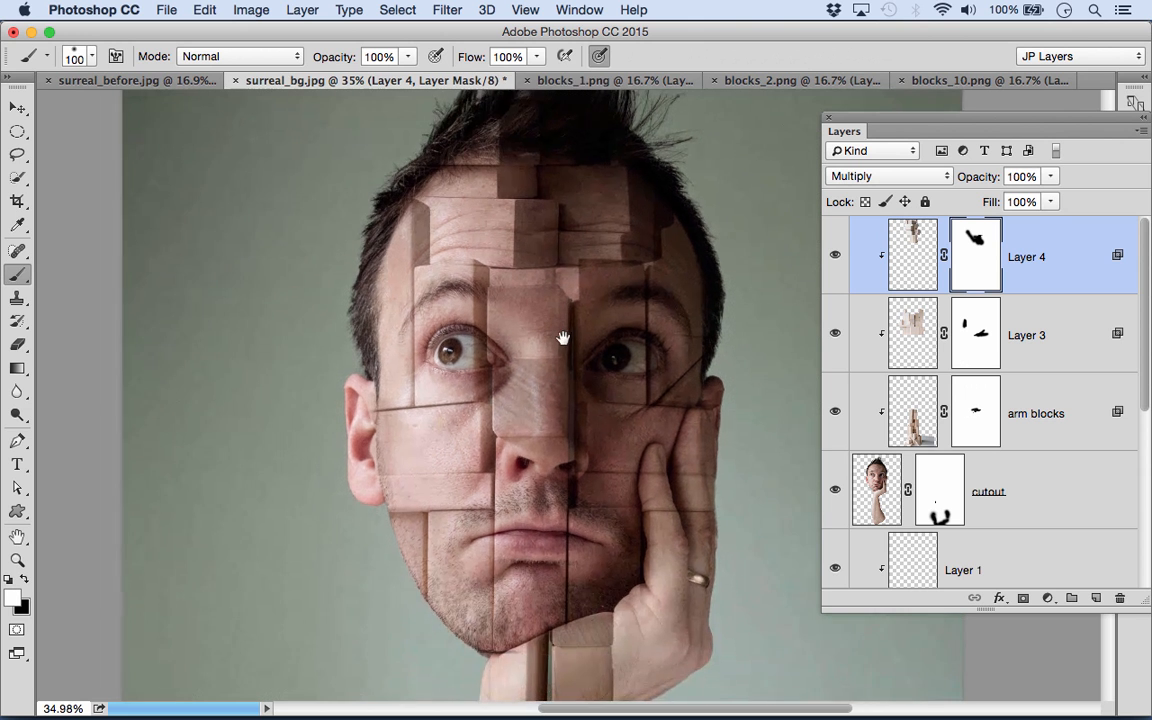
{"action": "key", "text": "super+space"}
{"action": "left_click_drag", "start_coordinate": [671, 382], "coordinate": [620, 384]}
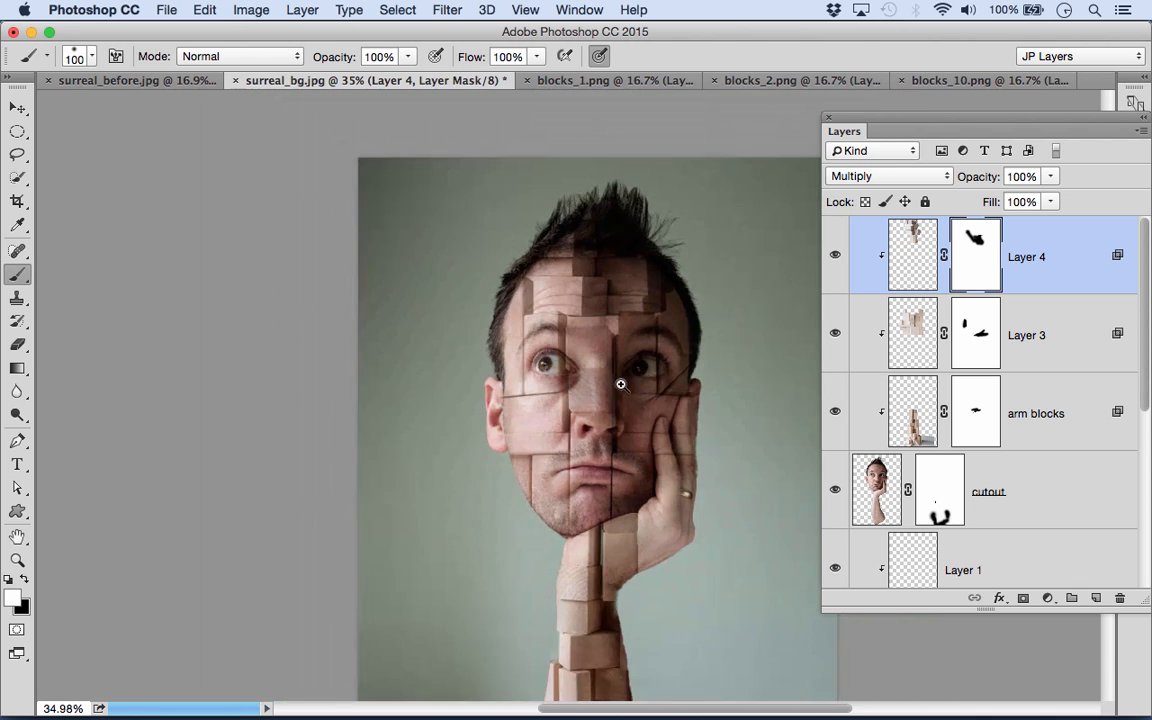
- Switch to Adobe Bridge and open blocks_7.png from the start images folder in Photoshop
{"action": "key", "text": "space"}
{"action": "mouse_move", "coordinate": [651, 556]}
{"action": "left_mouse_down"}
{"action": "mouse_move", "coordinate": [598, 371]}
{"action": "mouse_move", "coordinate": [595, 470]}
{"action": "left_mouse_up"}
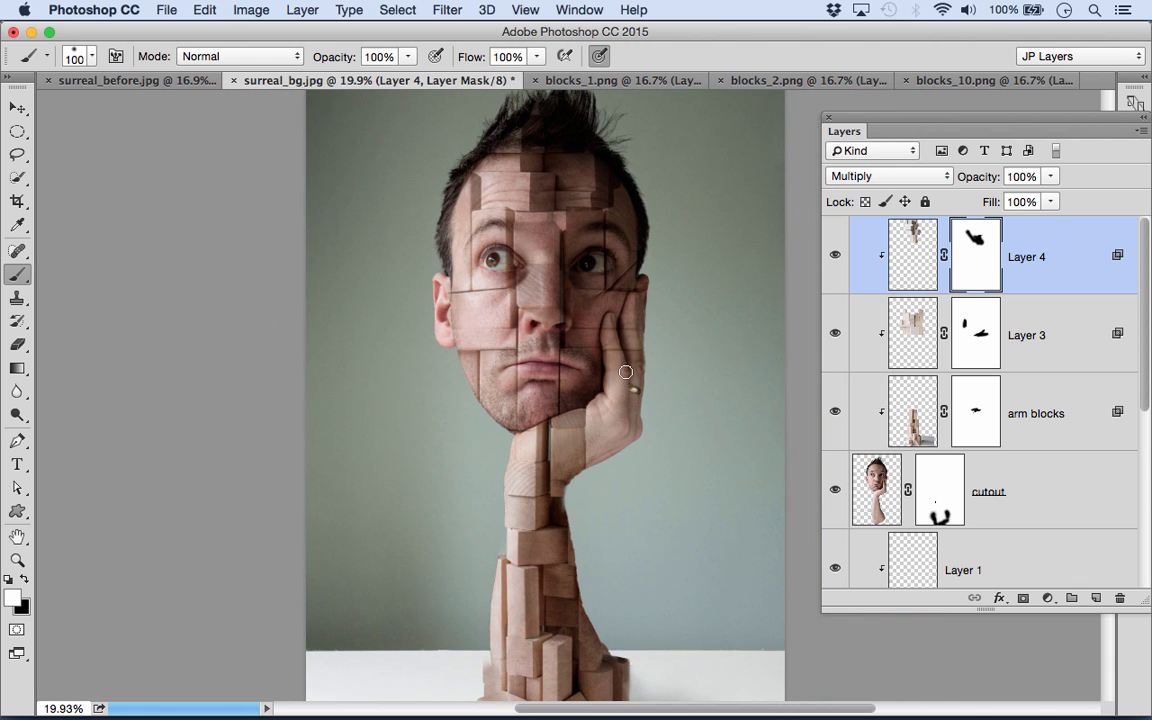
{"action": "mouse_move", "coordinate": [544, 712]}
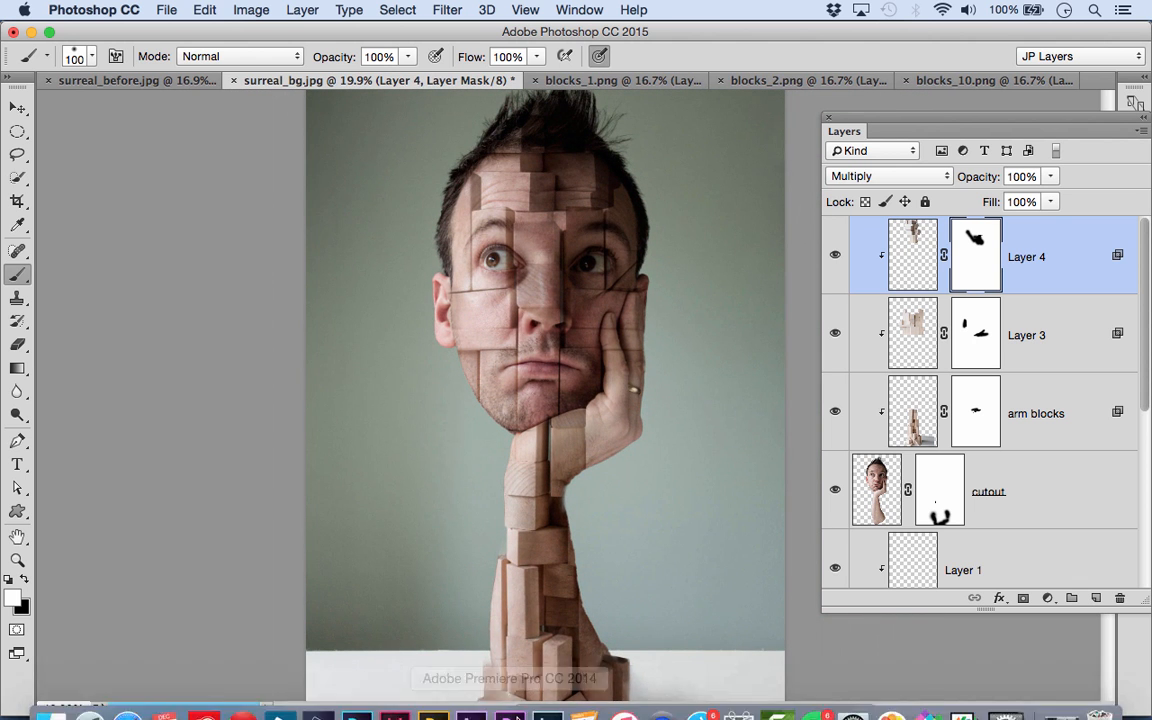
{"action": "left_click", "coordinate": [368, 696]}
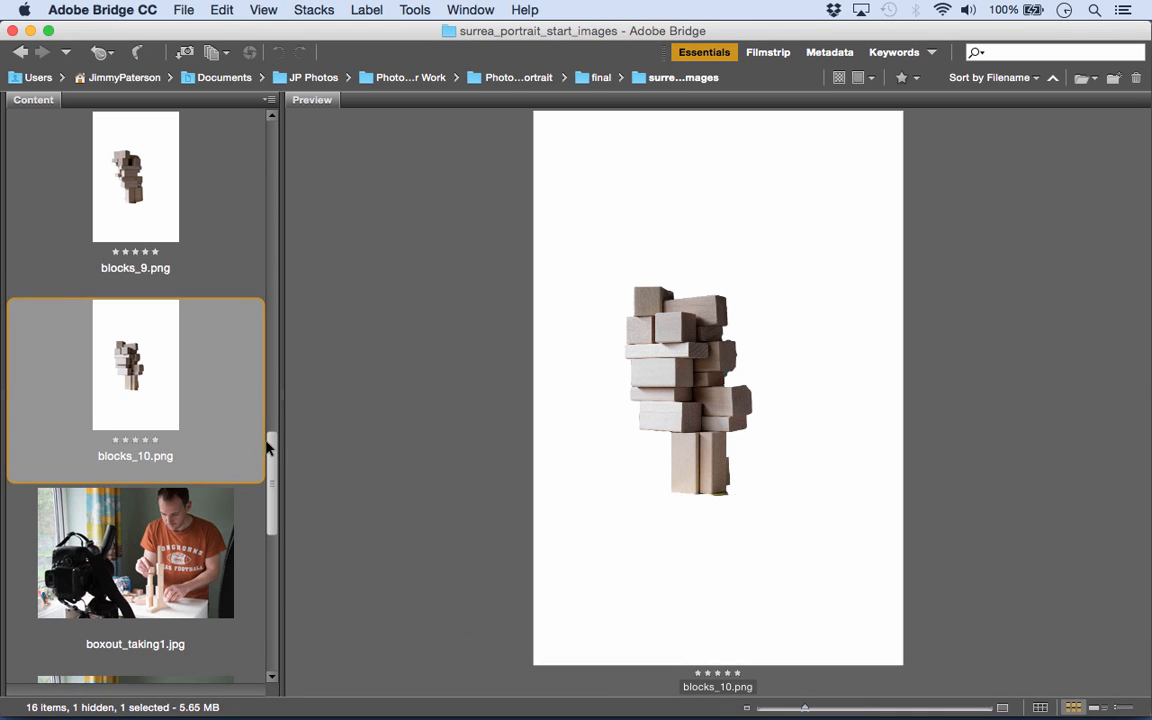
{"action": "scroll", "coordinate": [245, 368], "scroll_direction": "up", "scroll_amount": 5}
{"action": "left_click", "coordinate": [127, 243]}
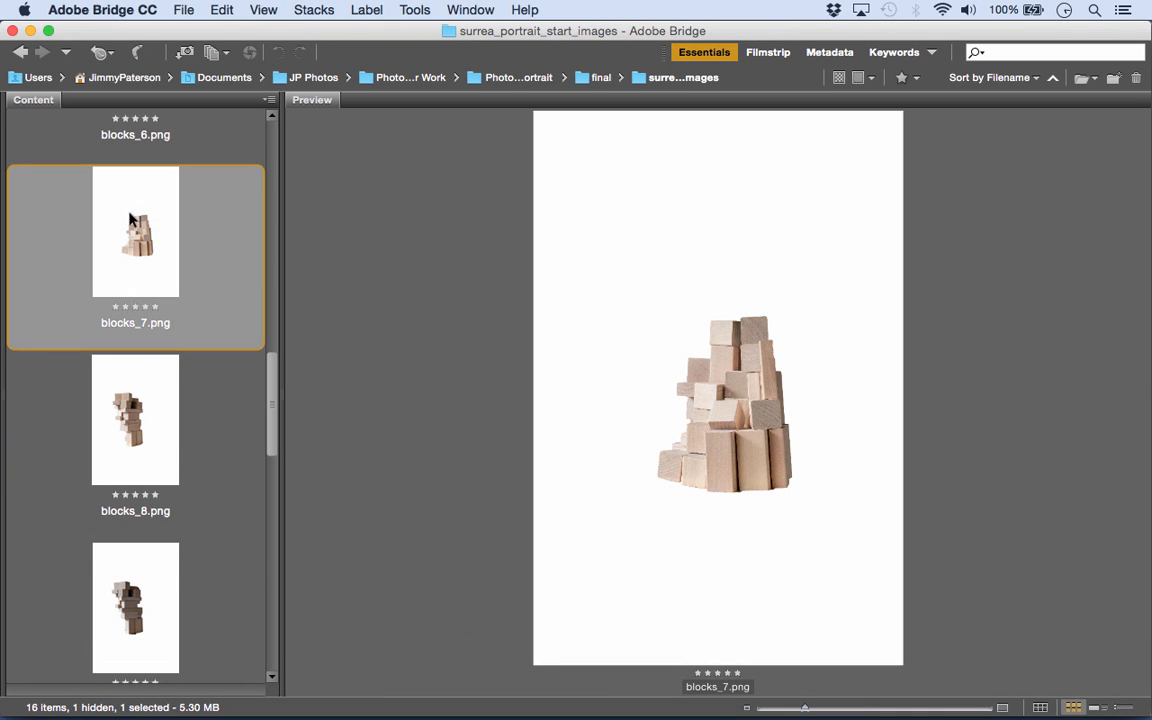
- Return to Photoshop and copy the blocks_7.png layer into surreal_bg.jpg, placing it over the hand
{"action": "mouse_move", "coordinate": [455, 712]}
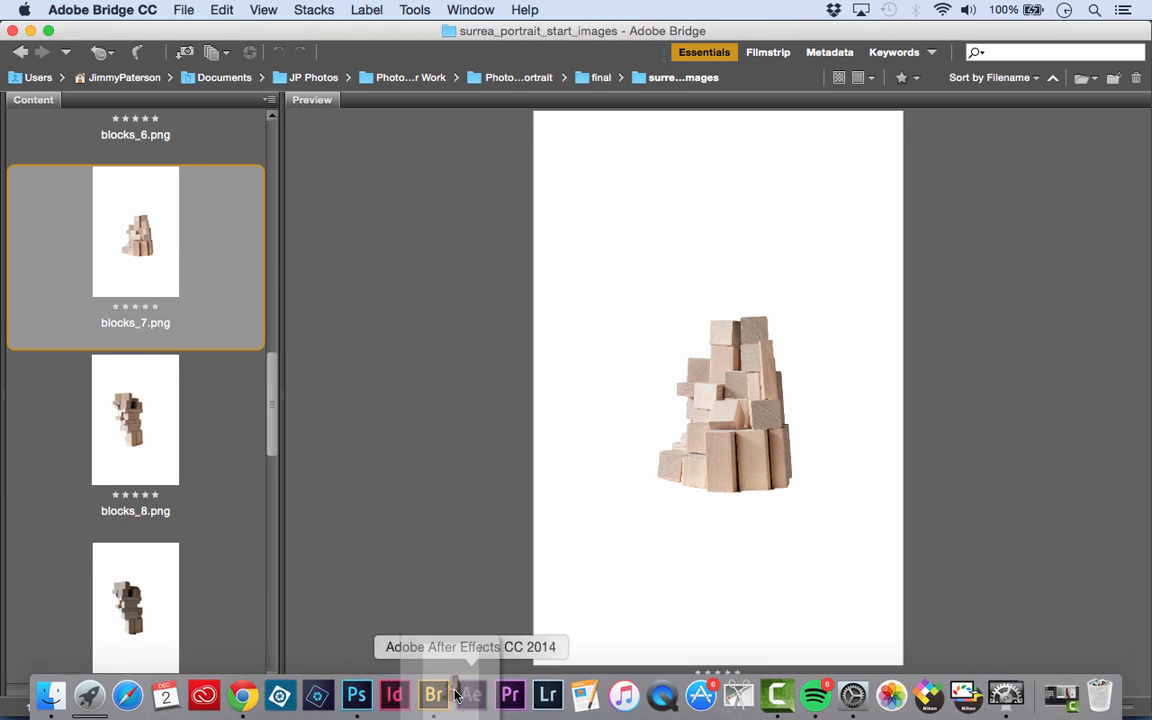
{"action": "left_click", "coordinate": [356, 696]}
{"action": "key", "text": "v"}
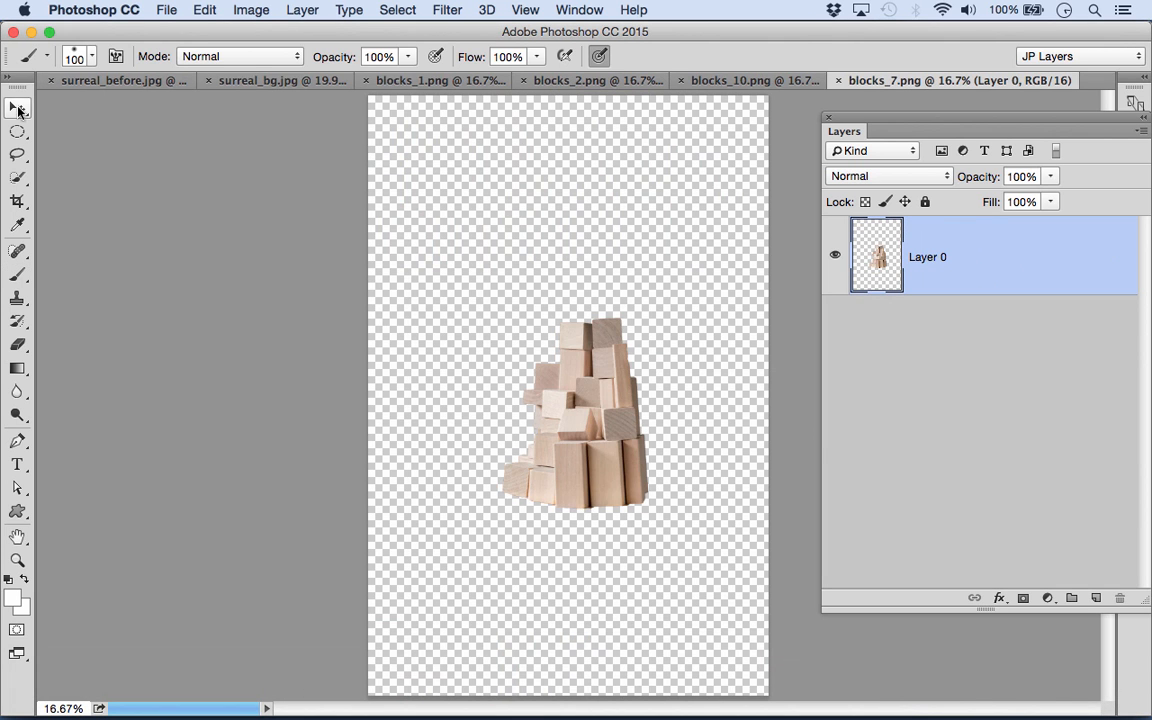
{"action": "left_click_drag", "start_coordinate": [540, 340], "coordinate": [630, 338]}
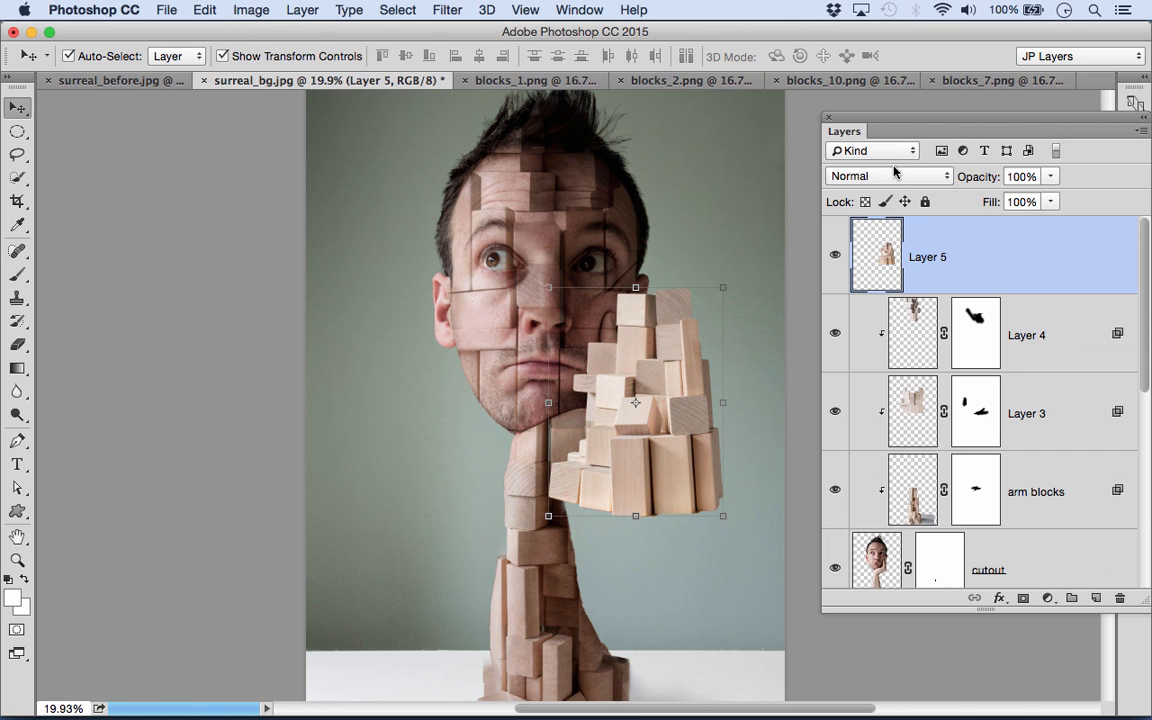
- Clip the hand blocks layer to the cutout, set it to Multiply and paste the copied layer style onto it
{"action": "left_click", "coordinate": [1042, 288], "text": "alt"}
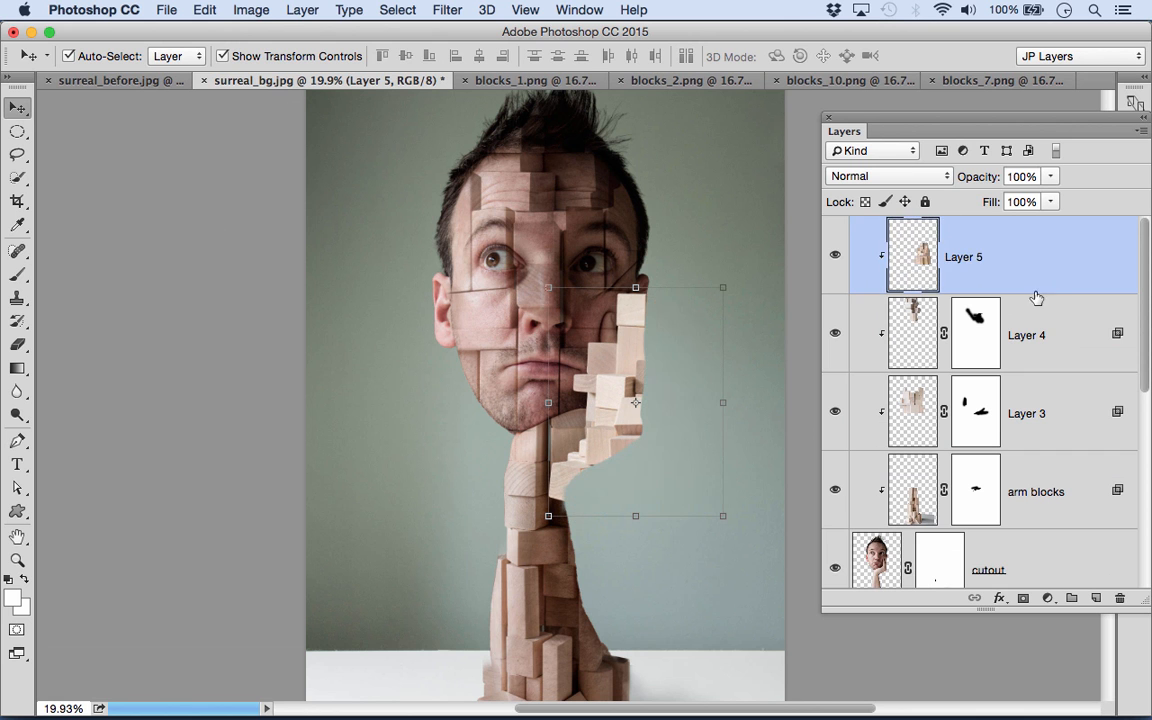
{"action": "left_click", "coordinate": [881, 176]}
{"action": "left_click", "coordinate": [869, 227]}
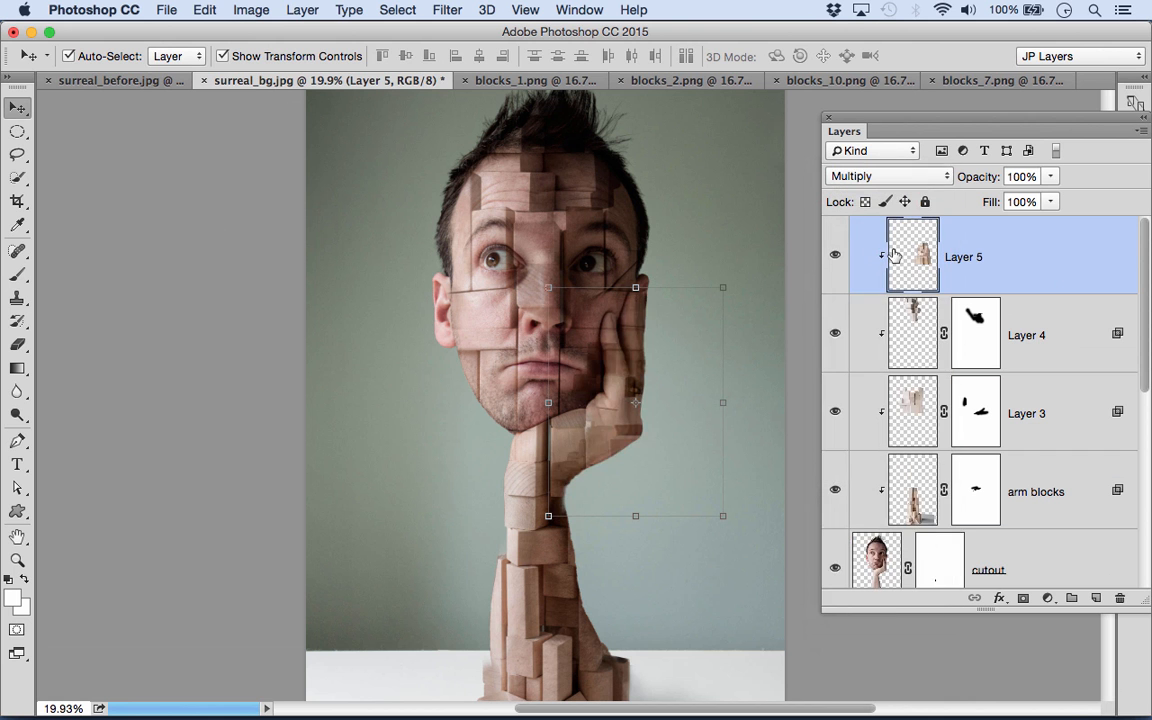
{"action": "right_click", "coordinate": [1074, 248]}
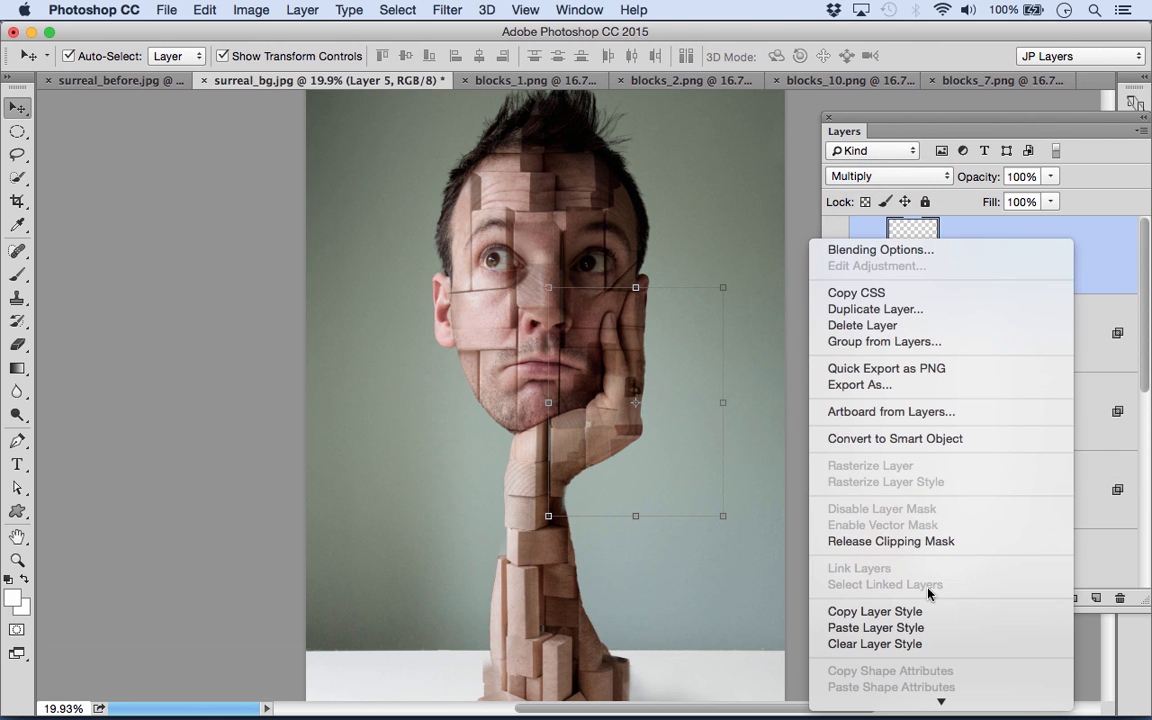
{"action": "left_click", "coordinate": [885, 630]}
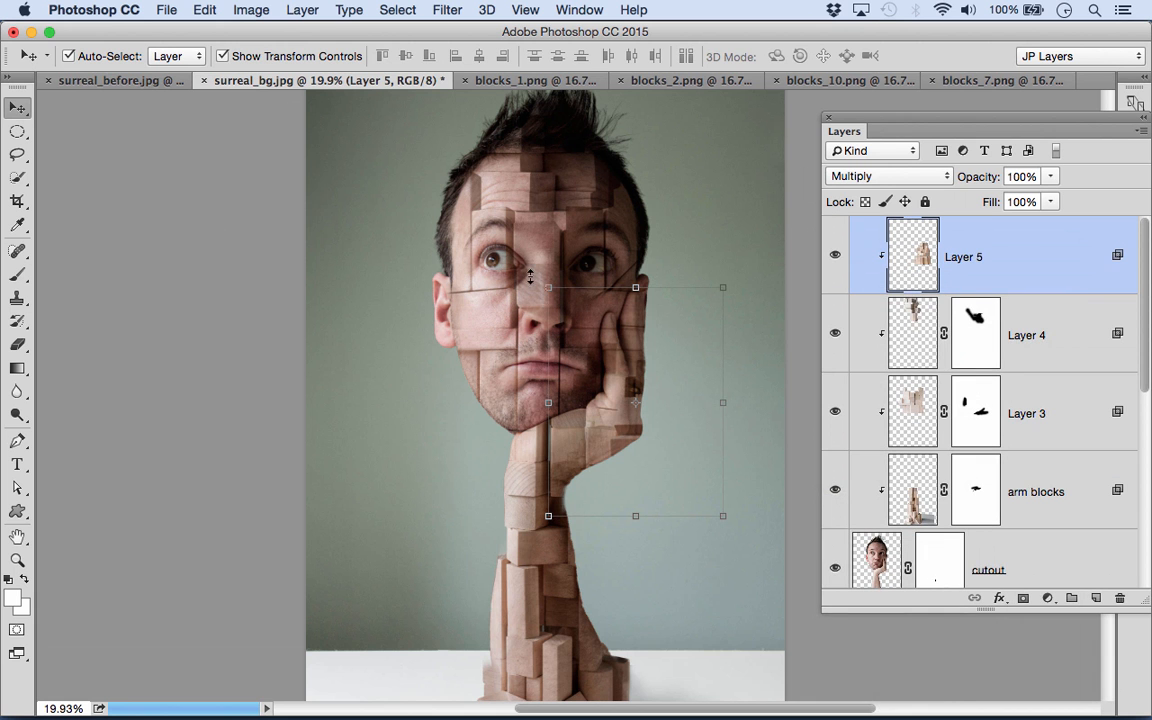
- Move the hand blocks up to line up with the fingers and palm, and add a mask to their layer
{"action": "scroll", "coordinate": [620, 368], "scroll_direction": "up", "scroll_amount": 5}
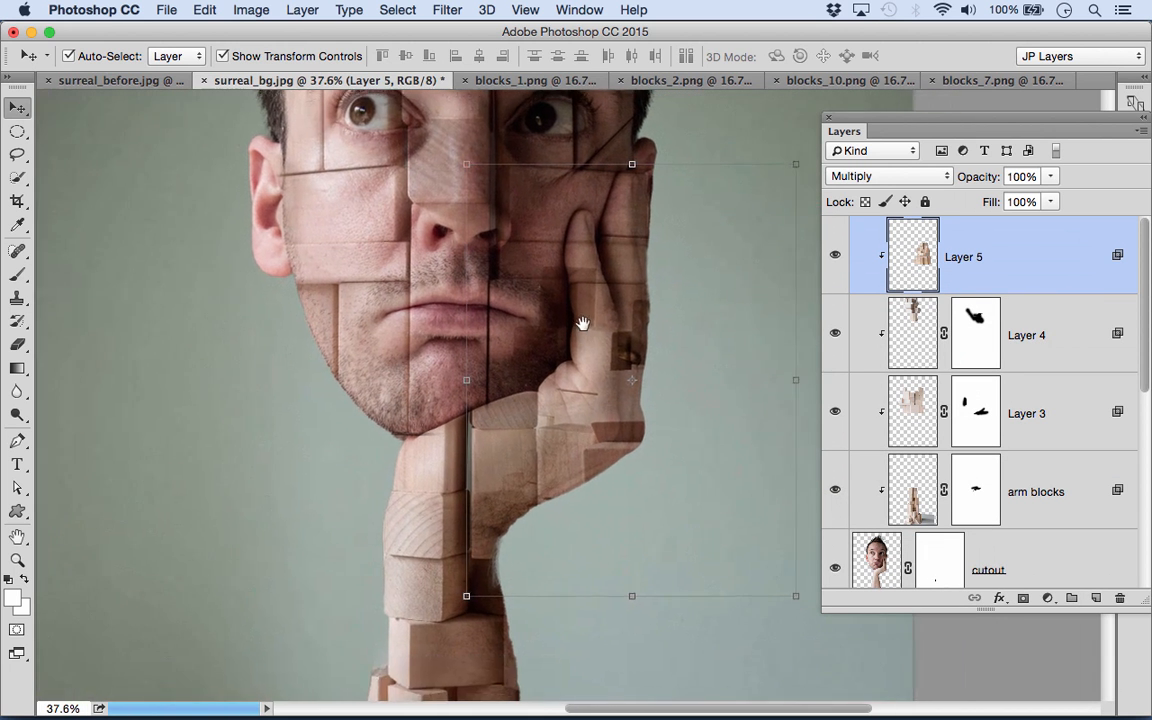
{"action": "left_click_drag", "start_coordinate": [599, 442], "coordinate": [651, 359]}
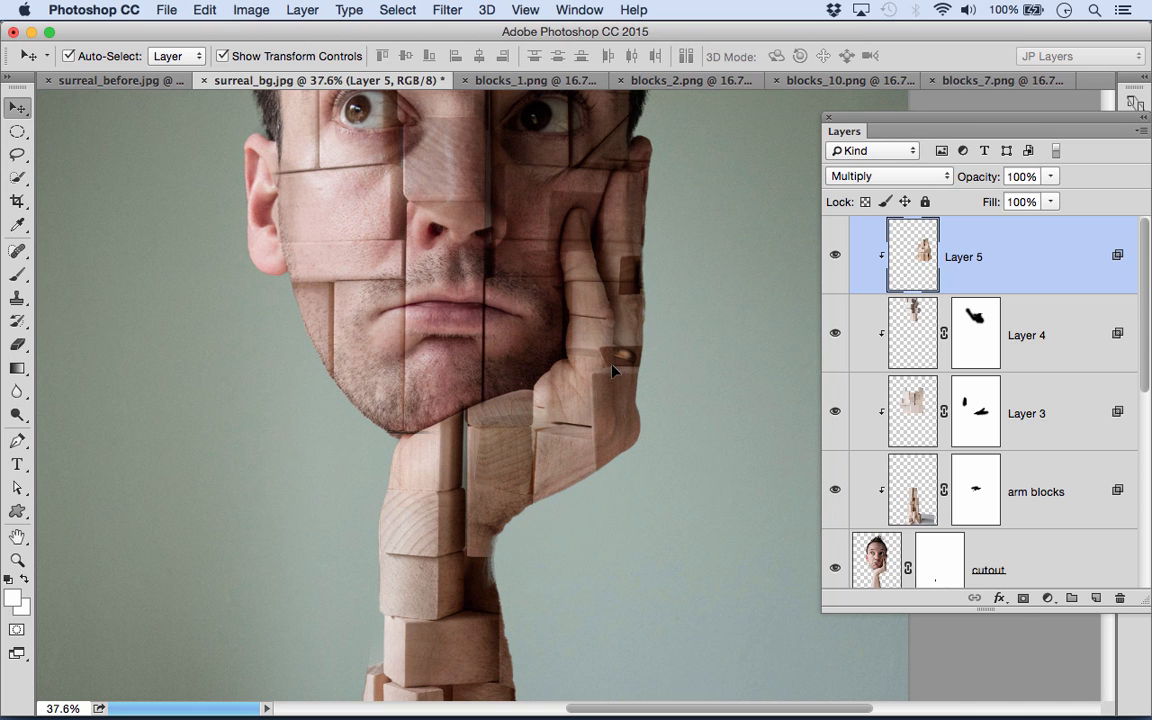
{"action": "left_click", "coordinate": [1021, 599]}
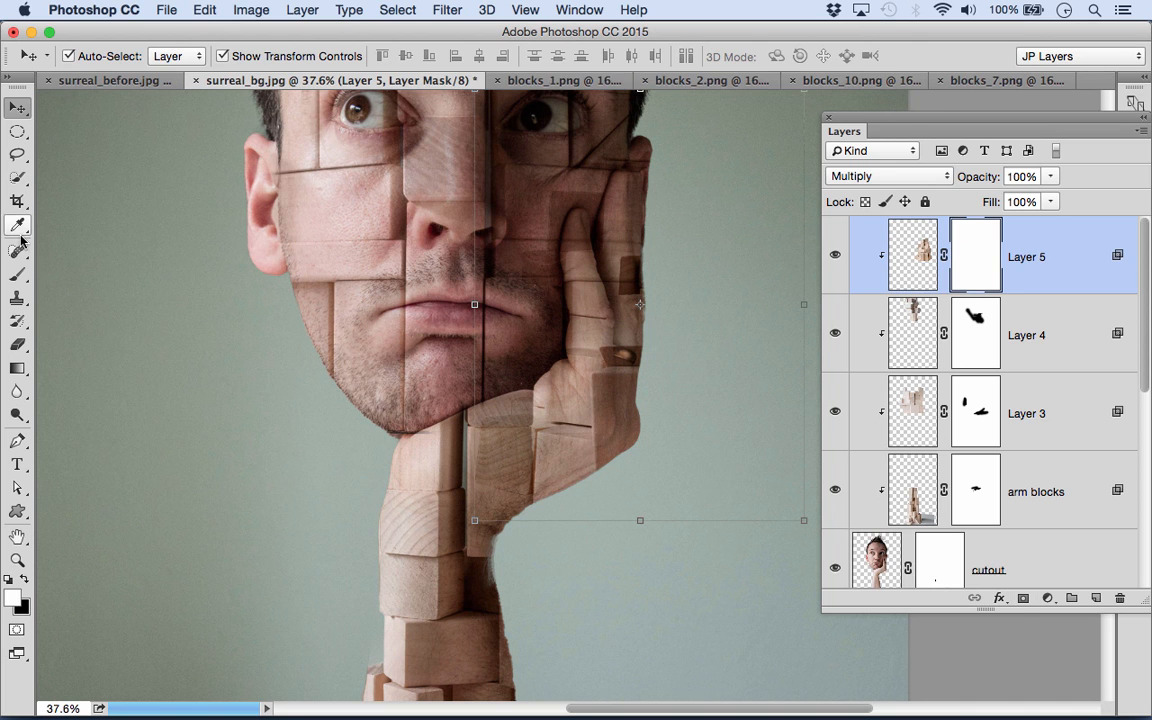
- Paint black on the hand blocks mask over the wrist, cheek and fingertips, using brush sizes between 150 and 300
{"action": "left_click", "coordinate": [17, 276]}
{"action": "left_click", "coordinate": [24, 579]}
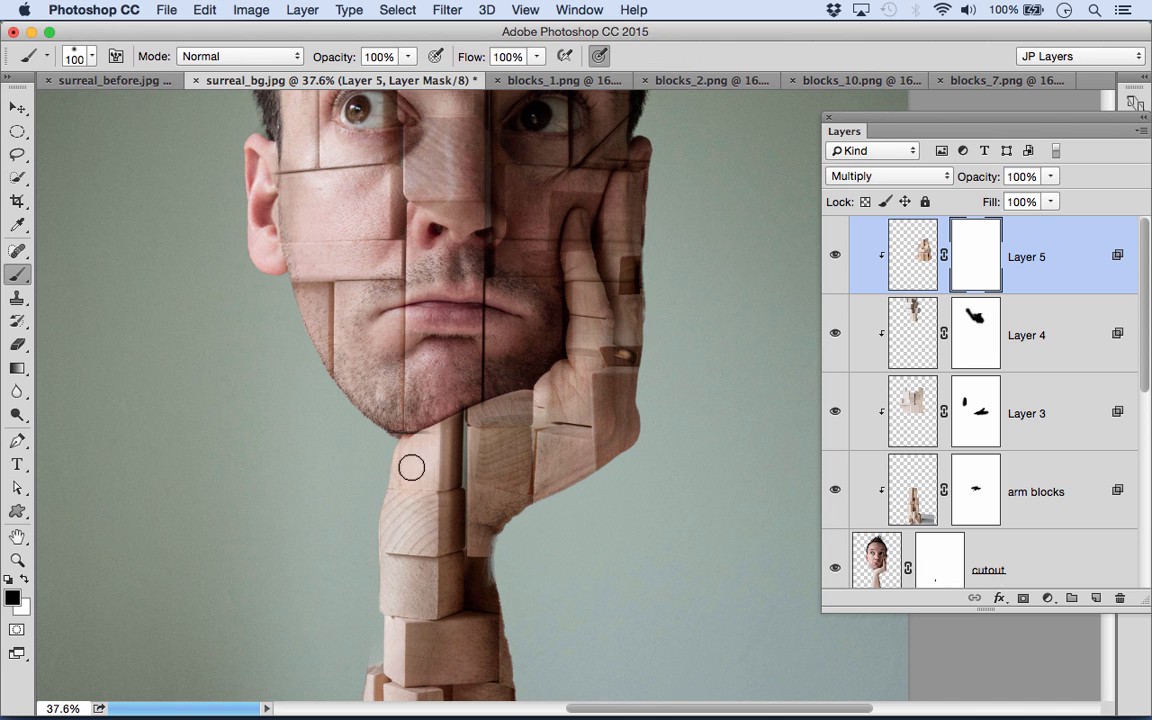
{"action": "key", "text": "bracketright"}
{"action": "key", "text": "bracketright"}
{"action": "key", "text": "bracketright"}
{"action": "mouse_move", "coordinate": [494, 401]}
{"action": "left_mouse_down"}
{"action": "mouse_move", "coordinate": [494, 500]}
{"action": "mouse_move", "coordinate": [494, 458]}
{"action": "left_mouse_up"}
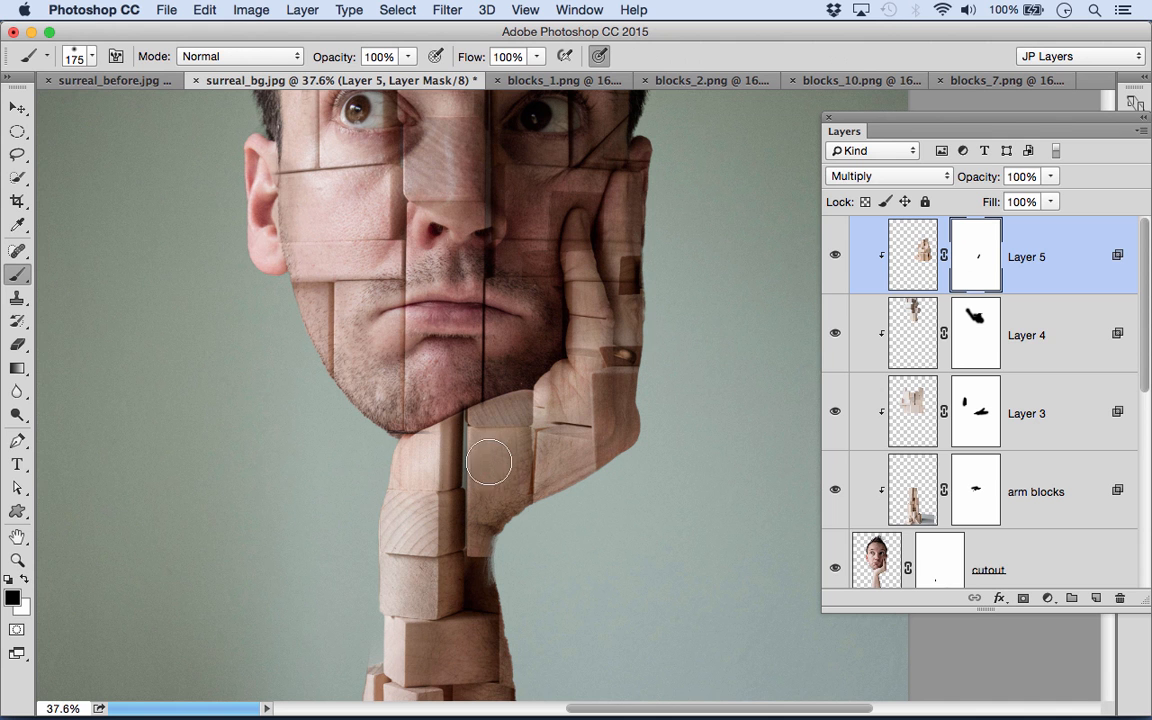
{"action": "left_click_drag", "start_coordinate": [540, 251], "coordinate": [537, 206]}
{"action": "key", "text": "bracketleft"}
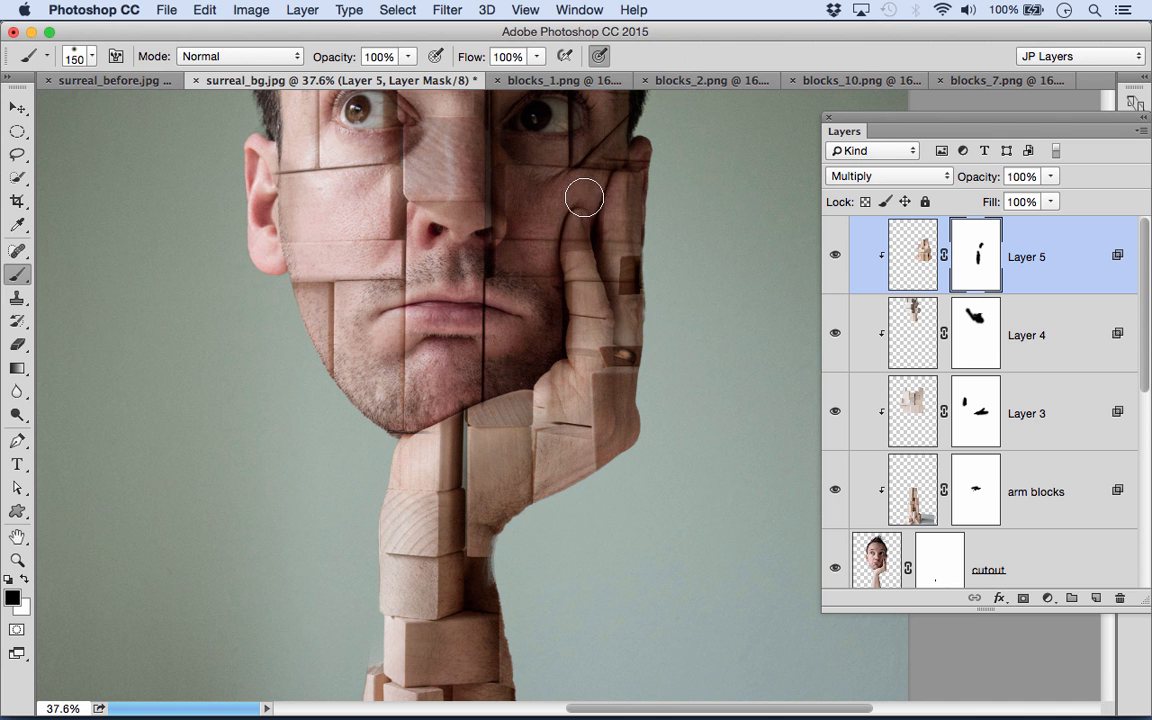
{"action": "key", "text": "bracketright"}
{"action": "key", "text": "bracketright"}
{"action": "key", "text": "bracketright"}
{"action": "key", "text": "bracketright"}
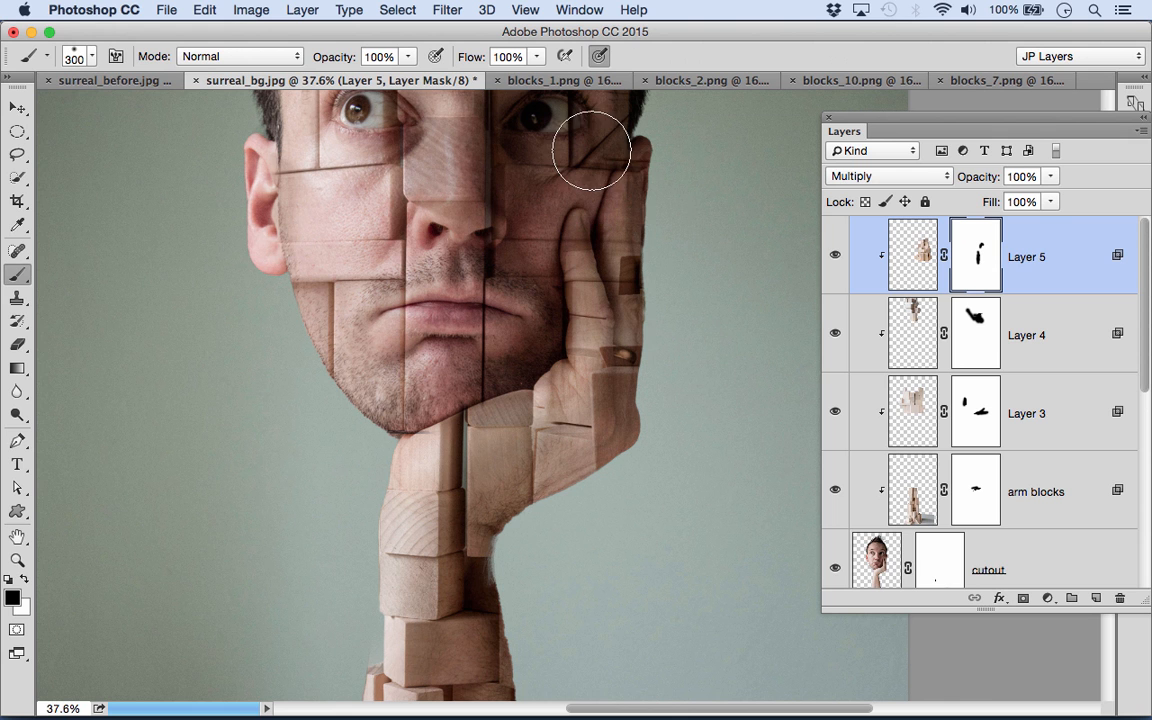
{"action": "left_click_drag", "start_coordinate": [642, 116], "coordinate": [625, 175]}
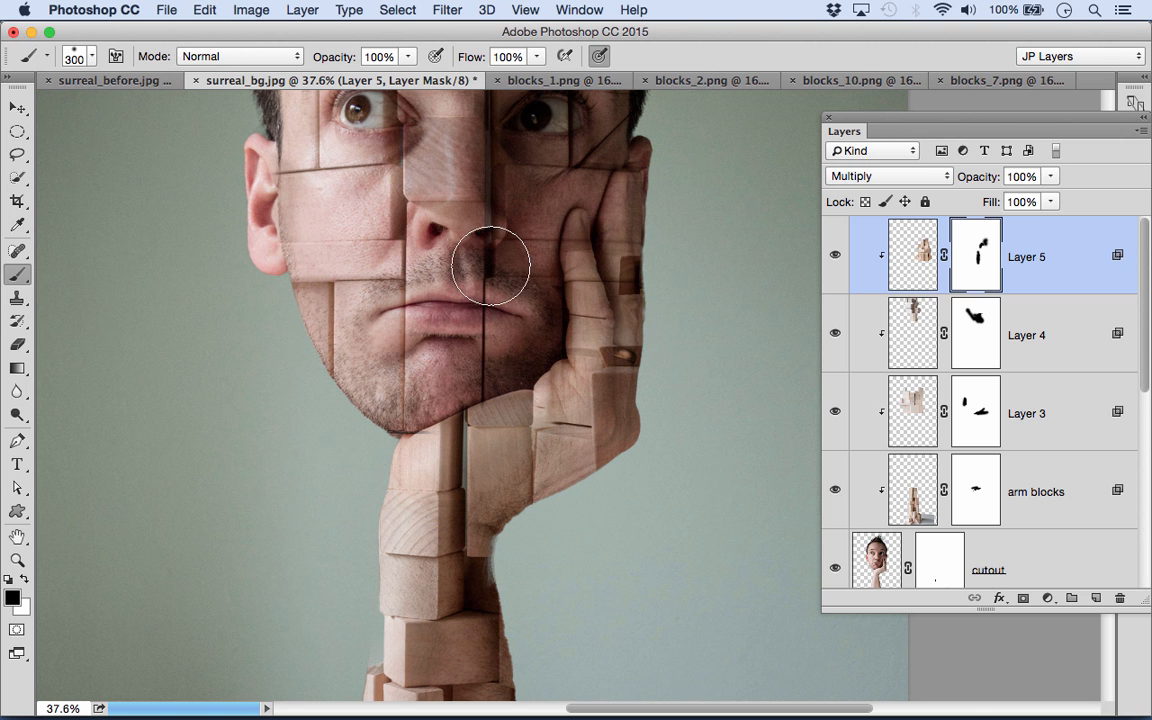
- Stamp all visible layers into a new merged layer at the top of the layer stack
{"action": "left_click_drag", "start_coordinate": [411, 193], "coordinate": [476, 309]}
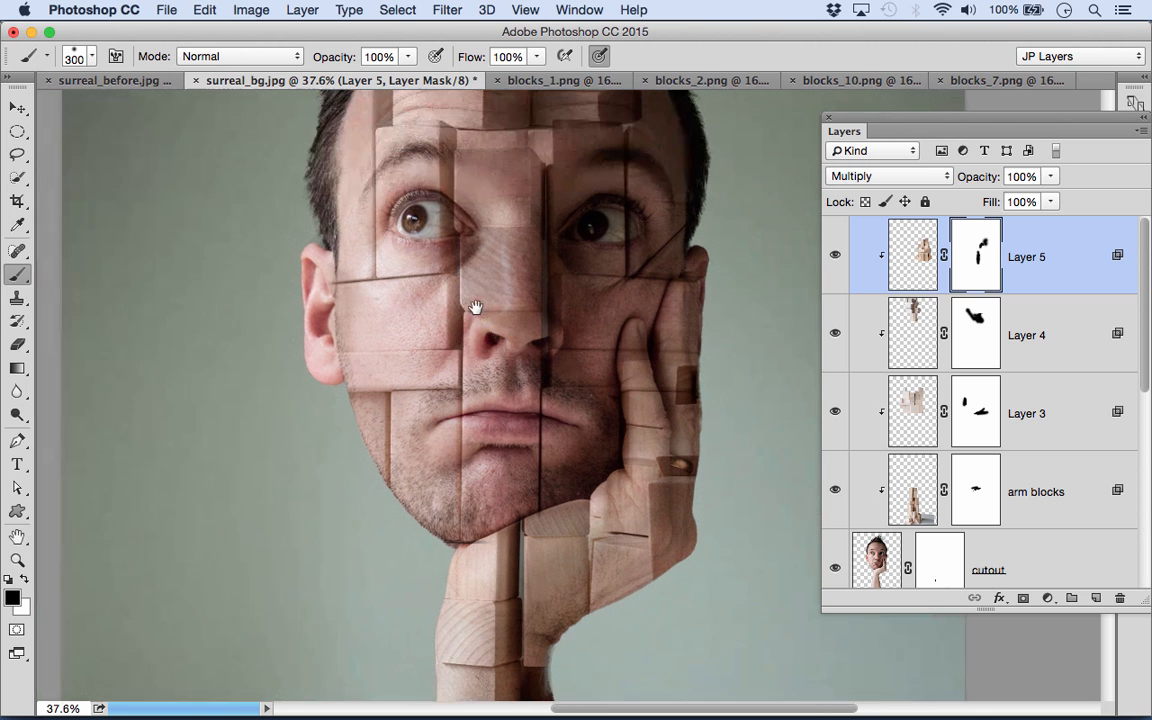
{"action": "key", "text": "super+minus"}
{"action": "key", "text": "super+minus"}
{"action": "key", "text": "super+minus"}
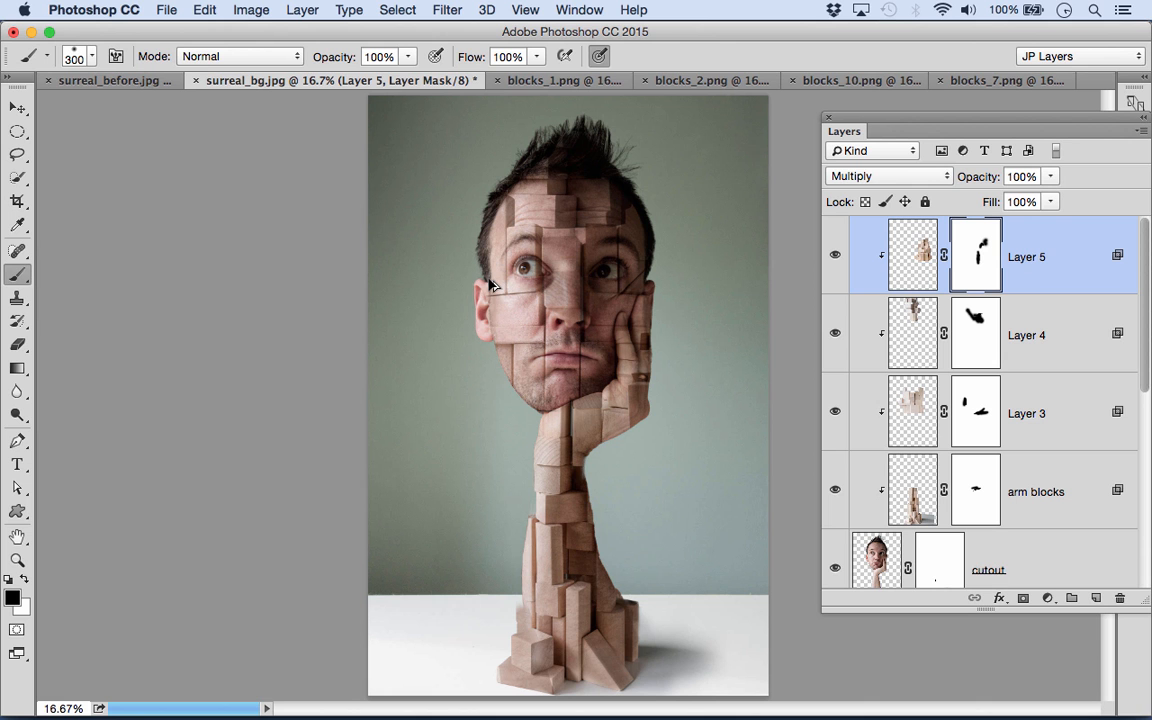
{"action": "key", "text": "super+alt+shift+e"}
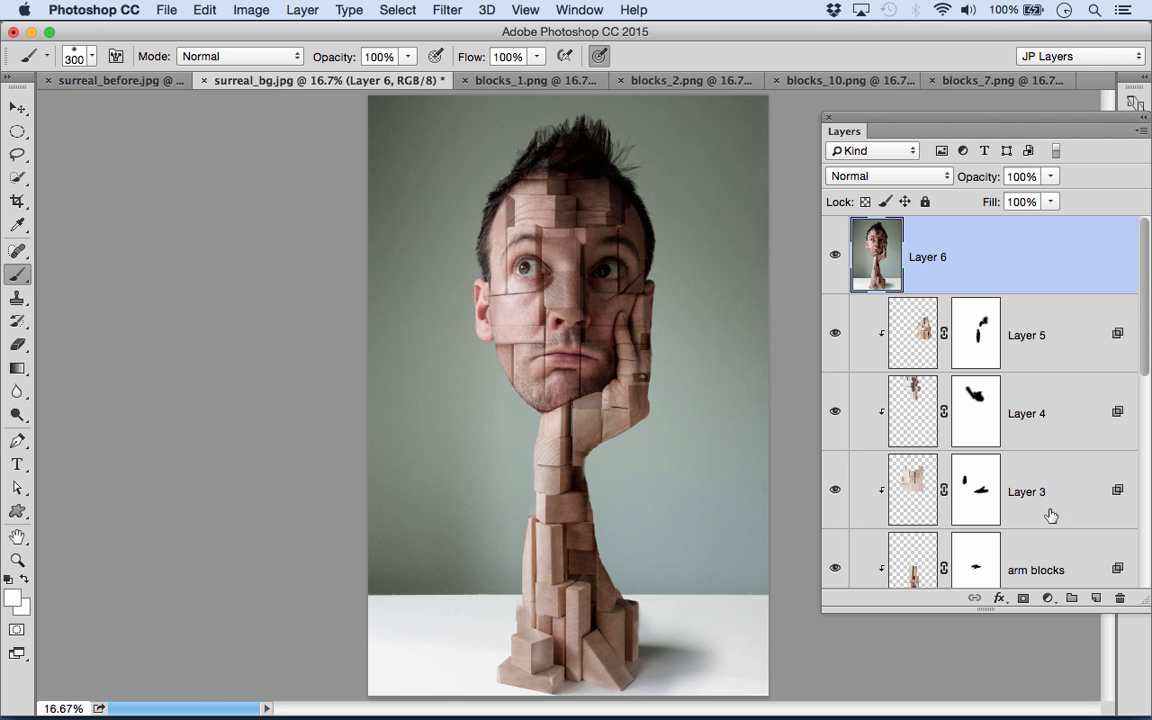
- Open the Camera Raw Filter on the merged layer and set Clarity to +40, Shadows to +48 and Highlights to -25
{"action": "left_click", "coordinate": [1047, 599]}
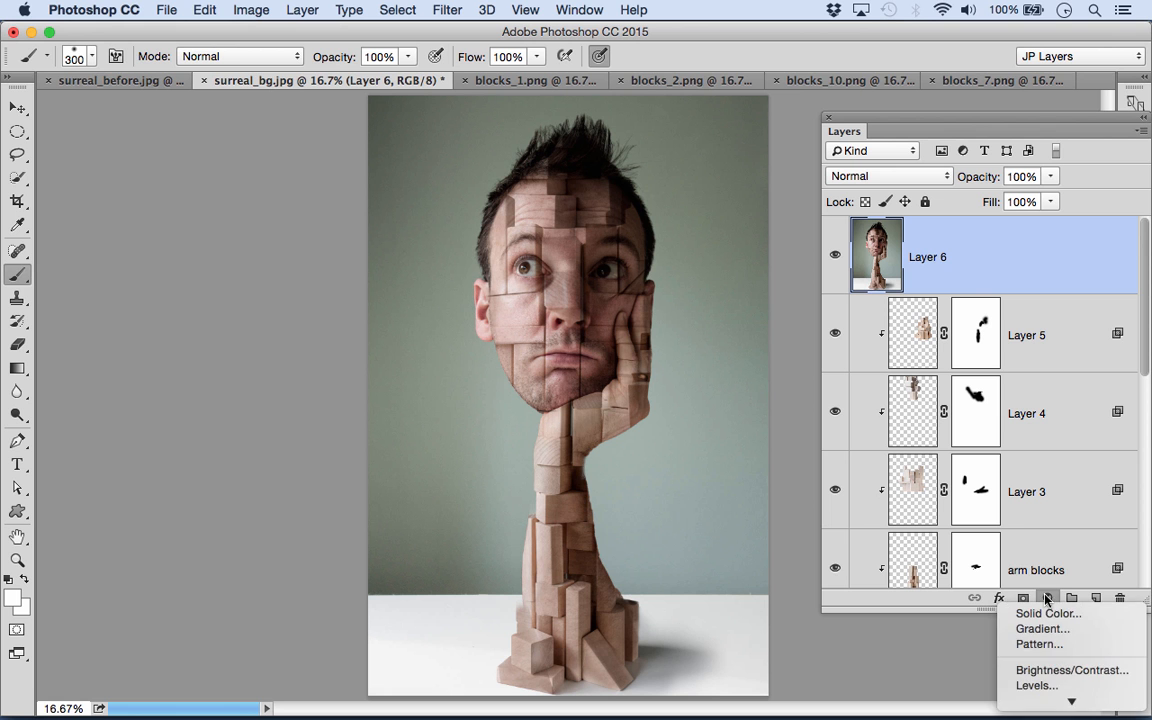
{"action": "left_click", "coordinate": [973, 262]}
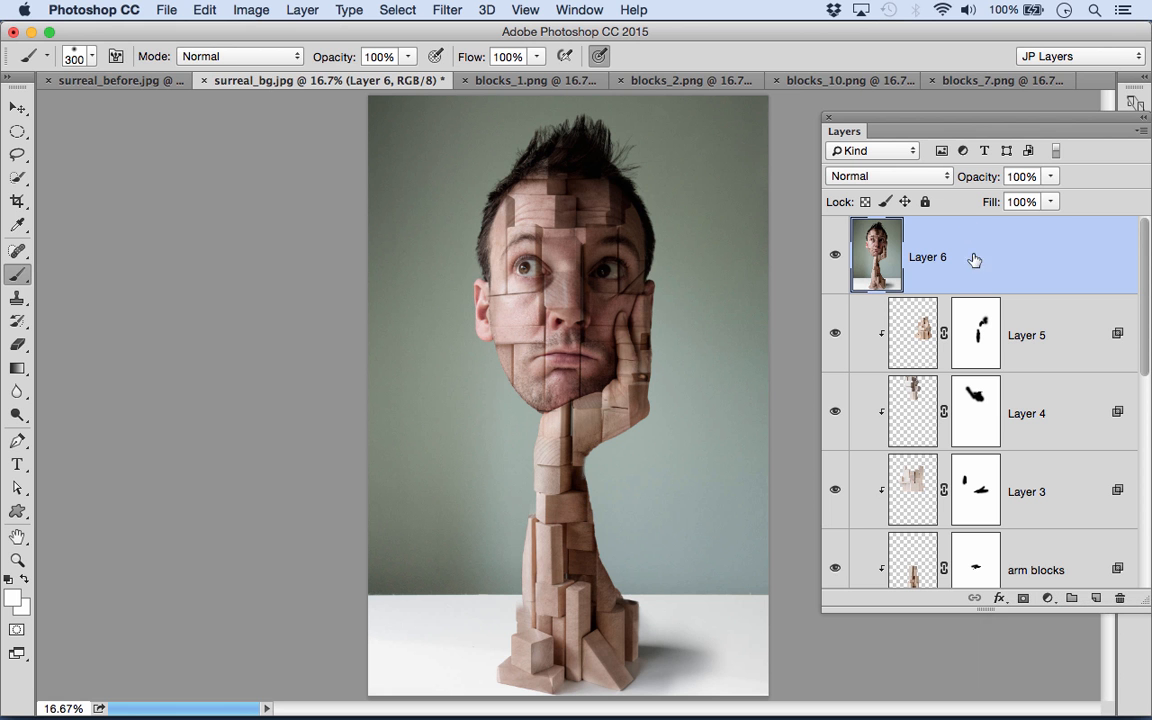
{"action": "left_click", "coordinate": [446, 11]}
{"action": "left_click", "coordinate": [488, 112]}
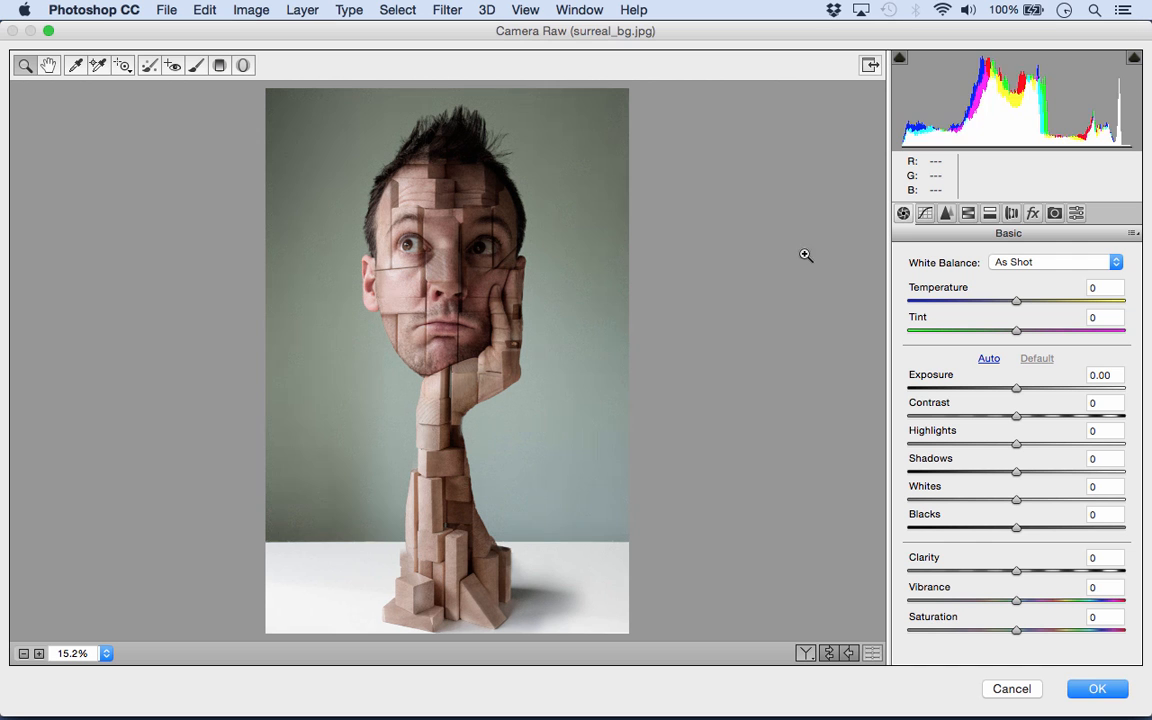
{"action": "left_click_drag", "start_coordinate": [1016, 573], "coordinate": [1059, 571]}
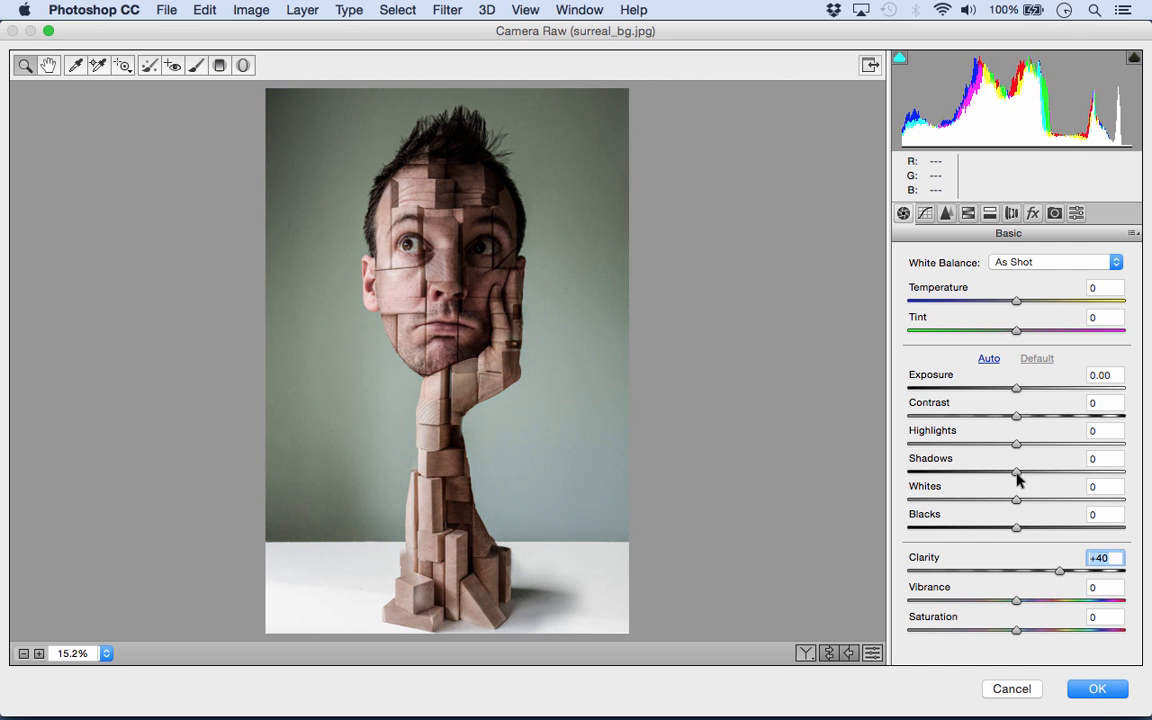
{"action": "left_click_drag", "start_coordinate": [1016, 478], "coordinate": [1070, 468]}
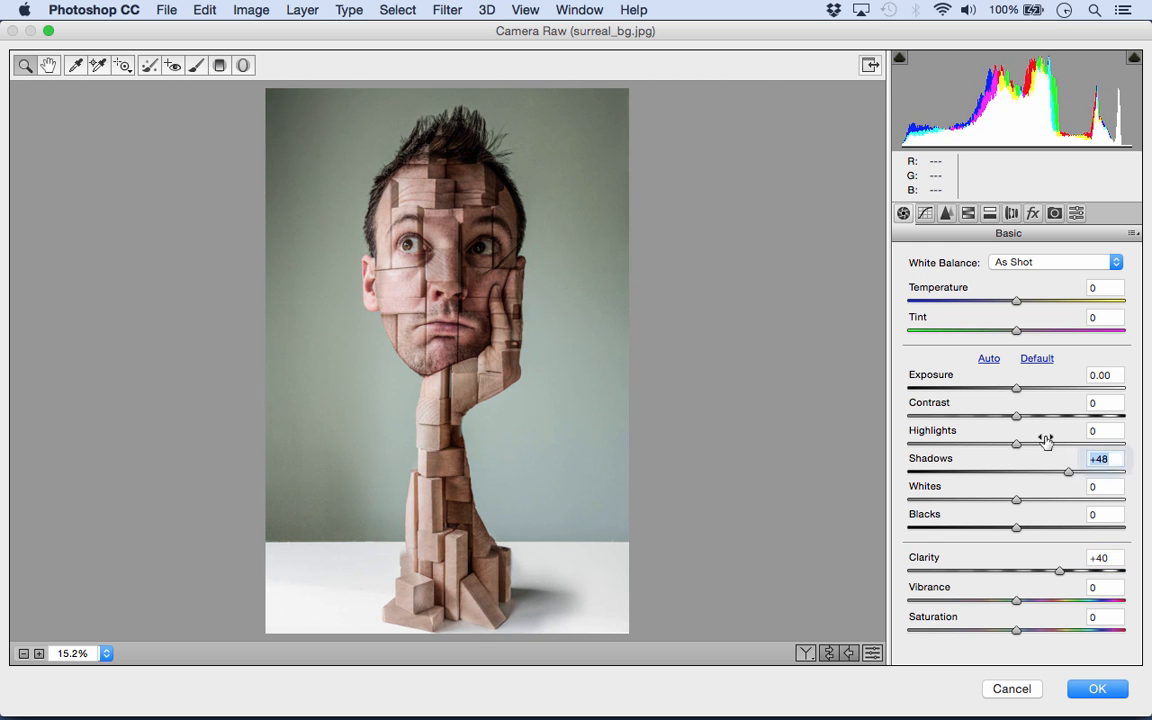
{"action": "left_click_drag", "start_coordinate": [1014, 444], "coordinate": [988, 444]}
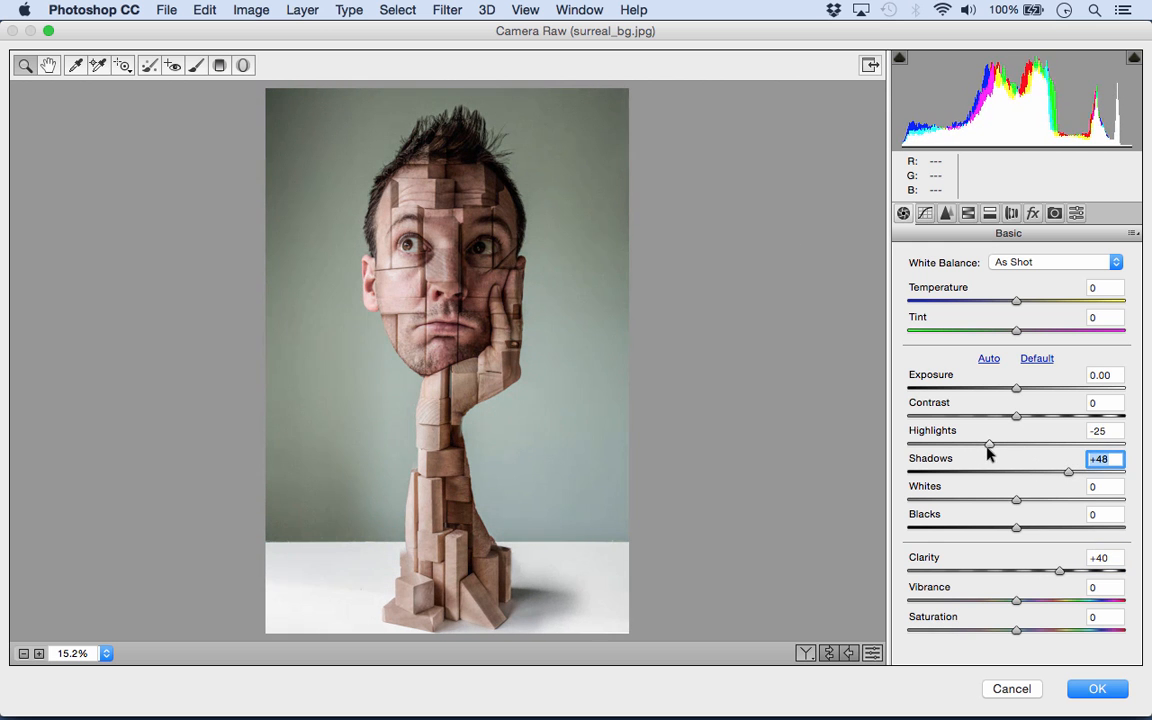
- Add a radial filter spanning the whole image and darken the surroundings with Exposure at -1.20
{"action": "left_click", "coordinate": [242, 68]}
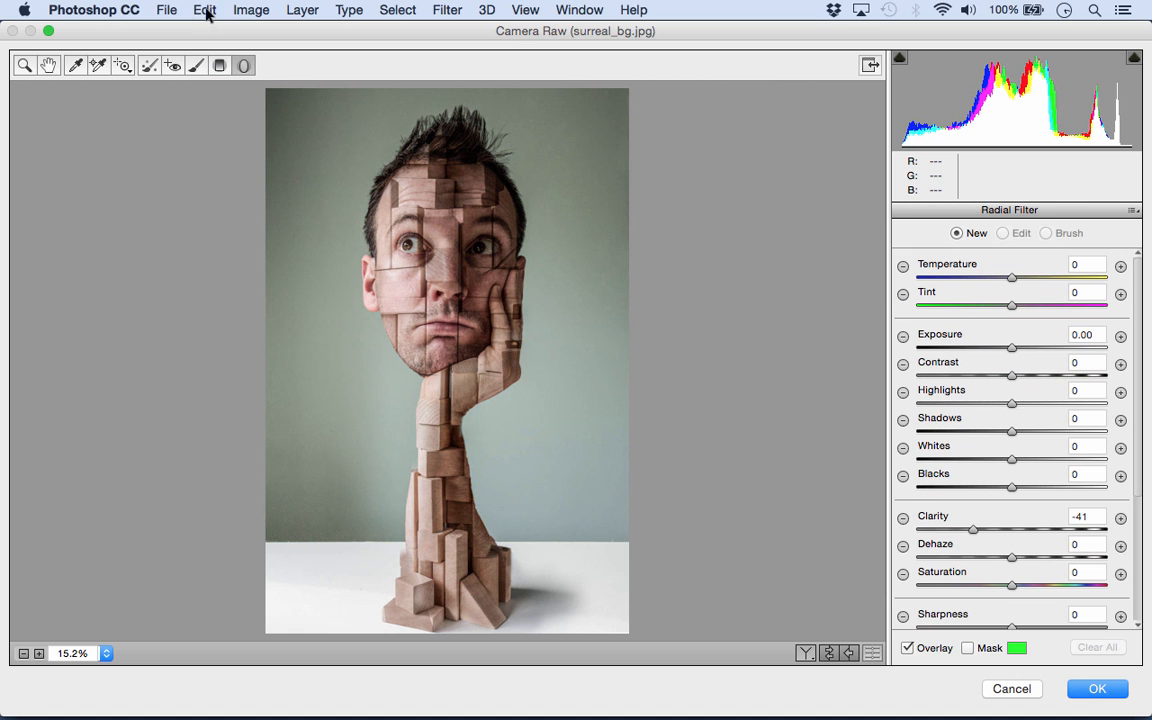
{"action": "left_click", "coordinate": [903, 337]}
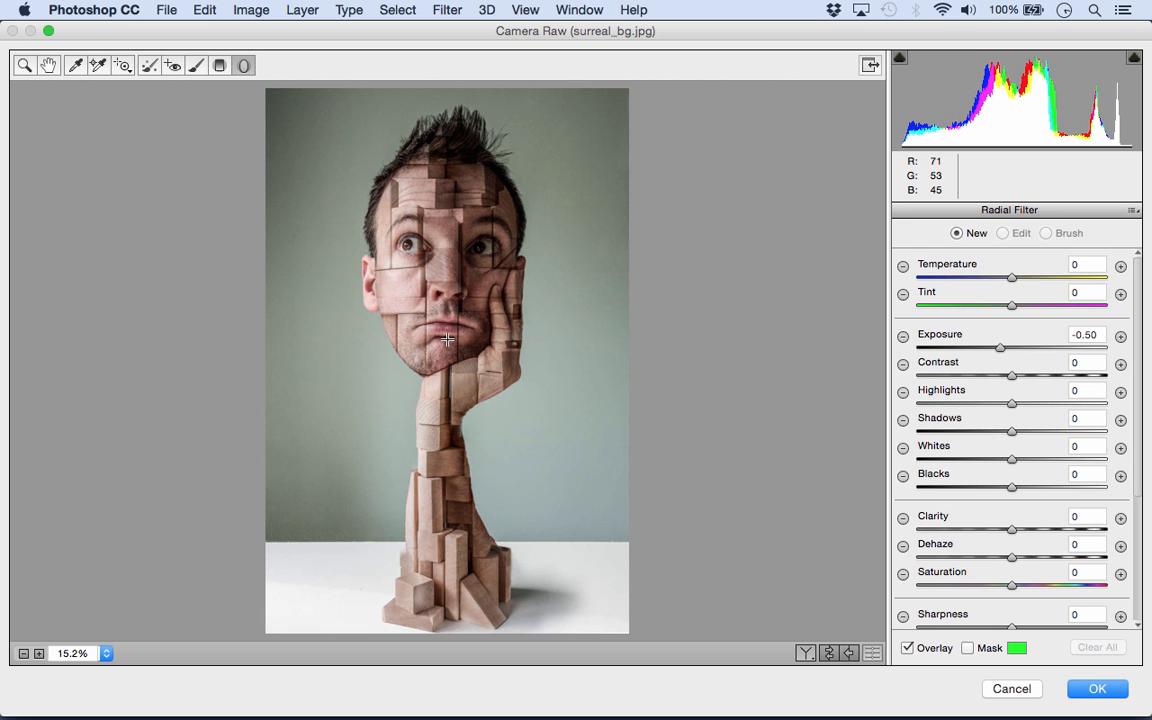
{"action": "double_click", "coordinate": [404, 300]}
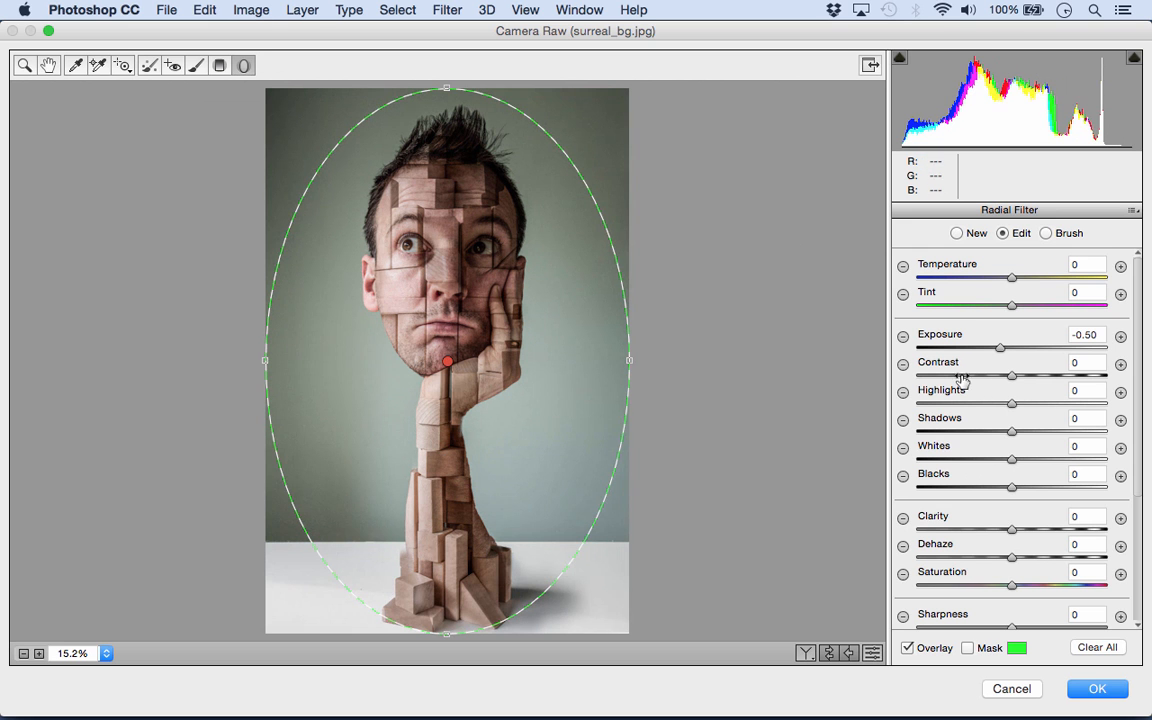
{"action": "left_click_drag", "start_coordinate": [999, 350], "coordinate": [984, 352]}
{"action": "left_click_drag", "start_coordinate": [990, 352], "coordinate": [982, 350]}
- Set Temperature to -8, brighten the face and arm with the Adjustment Brush at Exposure +0.50, and apply the filter
{"action": "left_click", "coordinate": [27, 65]}
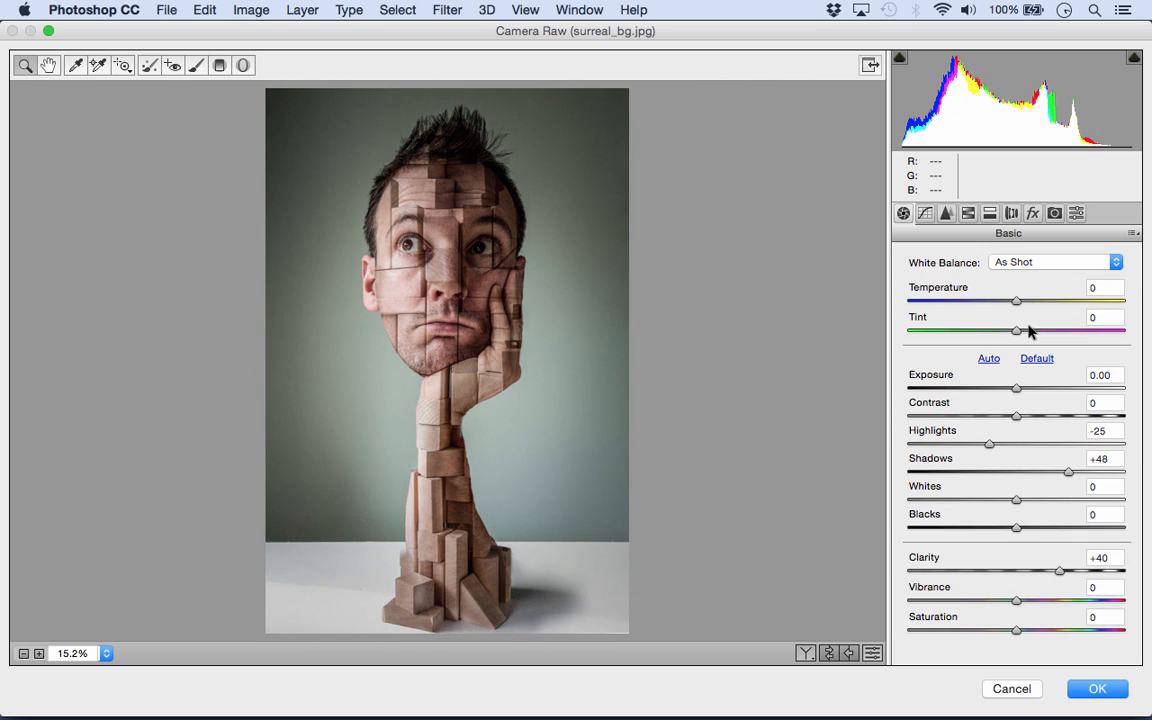
{"action": "left_click_drag", "start_coordinate": [1015, 302], "coordinate": [1007, 302]}
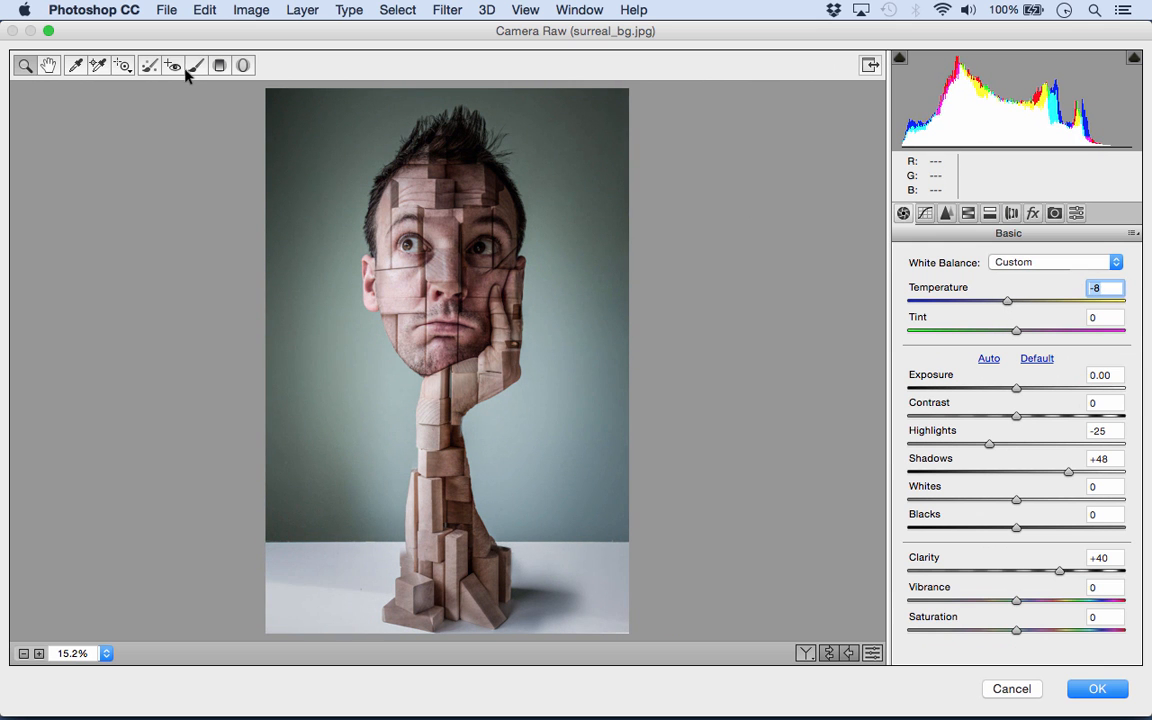
{"action": "left_click", "coordinate": [196, 66]}
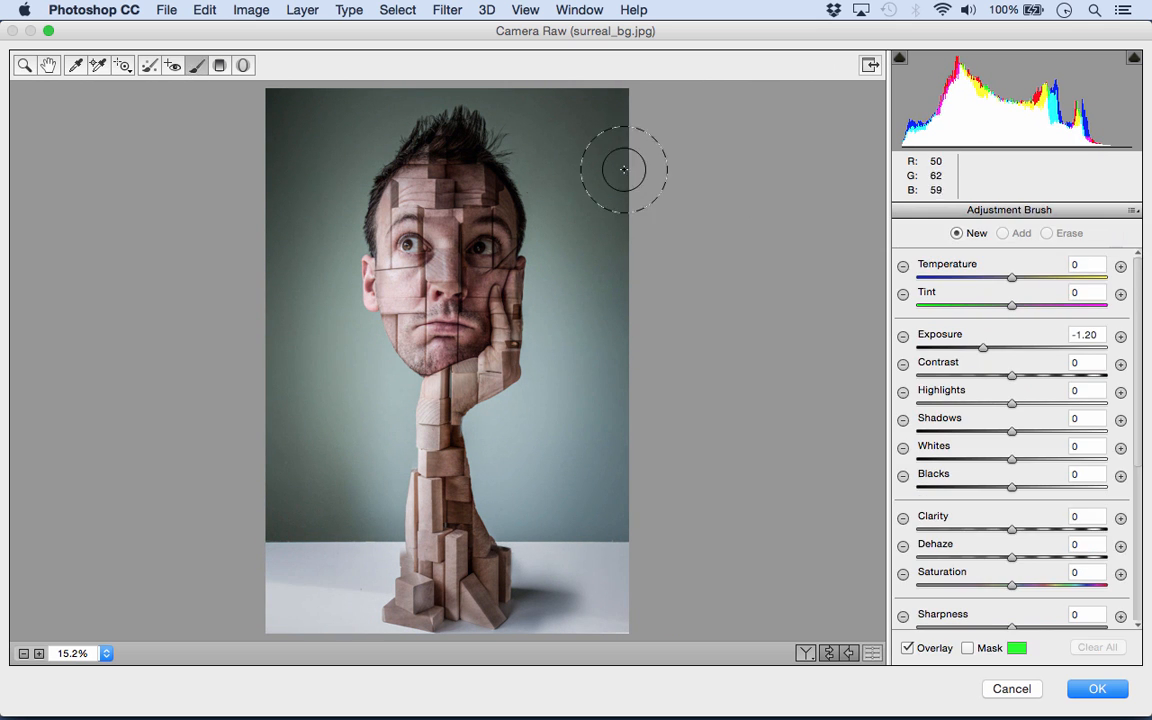
{"action": "left_click", "coordinate": [1120, 338]}
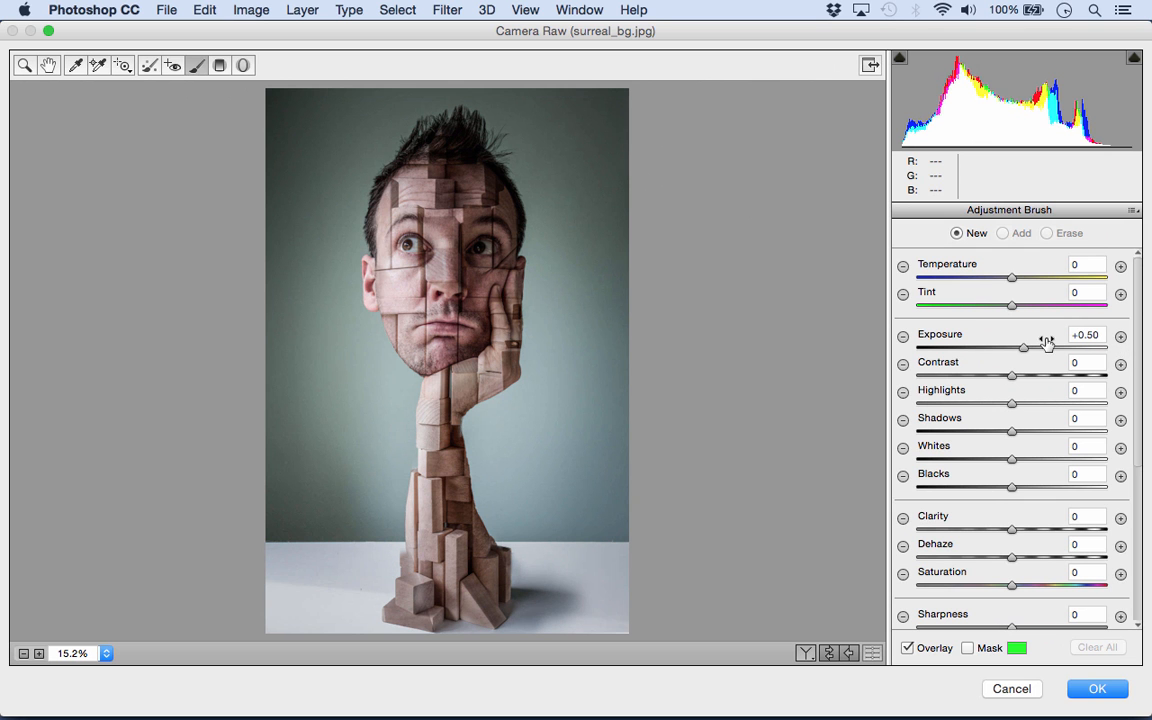
{"action": "mouse_move", "coordinate": [493, 191]}
{"action": "left_mouse_down"}
{"action": "mouse_move", "coordinate": [478, 302]}
{"action": "mouse_move", "coordinate": [440, 242]}
{"action": "mouse_move", "coordinate": [488, 310]}
{"action": "mouse_move", "coordinate": [430, 318]}
{"action": "mouse_move", "coordinate": [400, 265]}
{"action": "mouse_move", "coordinate": [448, 424]}
{"action": "mouse_move", "coordinate": [410, 485]}
{"action": "mouse_move", "coordinate": [432, 490]}
{"action": "mouse_move", "coordinate": [437, 528]}
{"action": "mouse_move", "coordinate": [502, 601]}
{"action": "mouse_move", "coordinate": [421, 523]}
{"action": "left_mouse_up"}
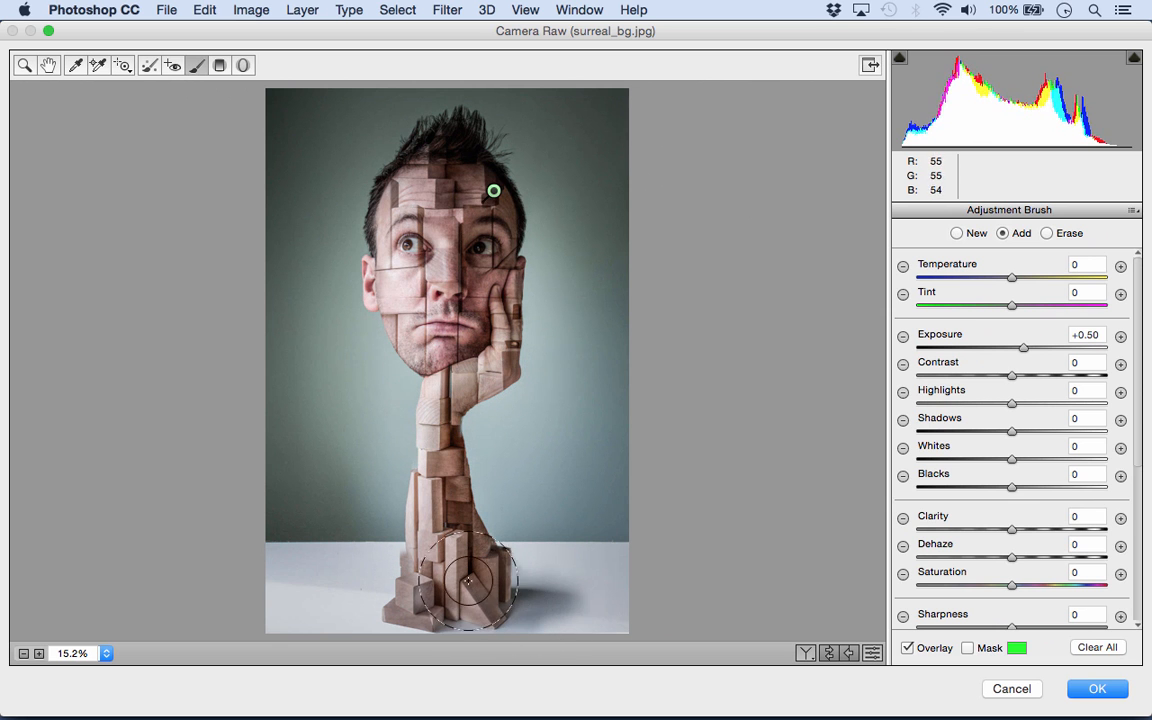
{"action": "left_click", "coordinate": [1097, 688]}
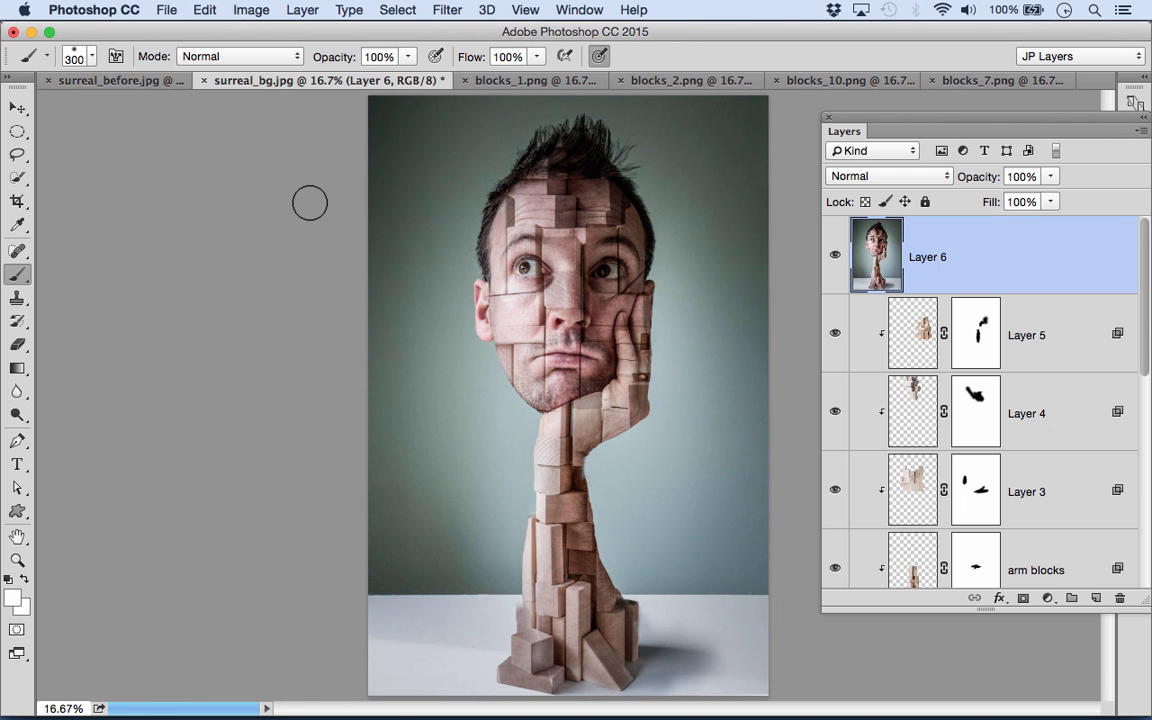